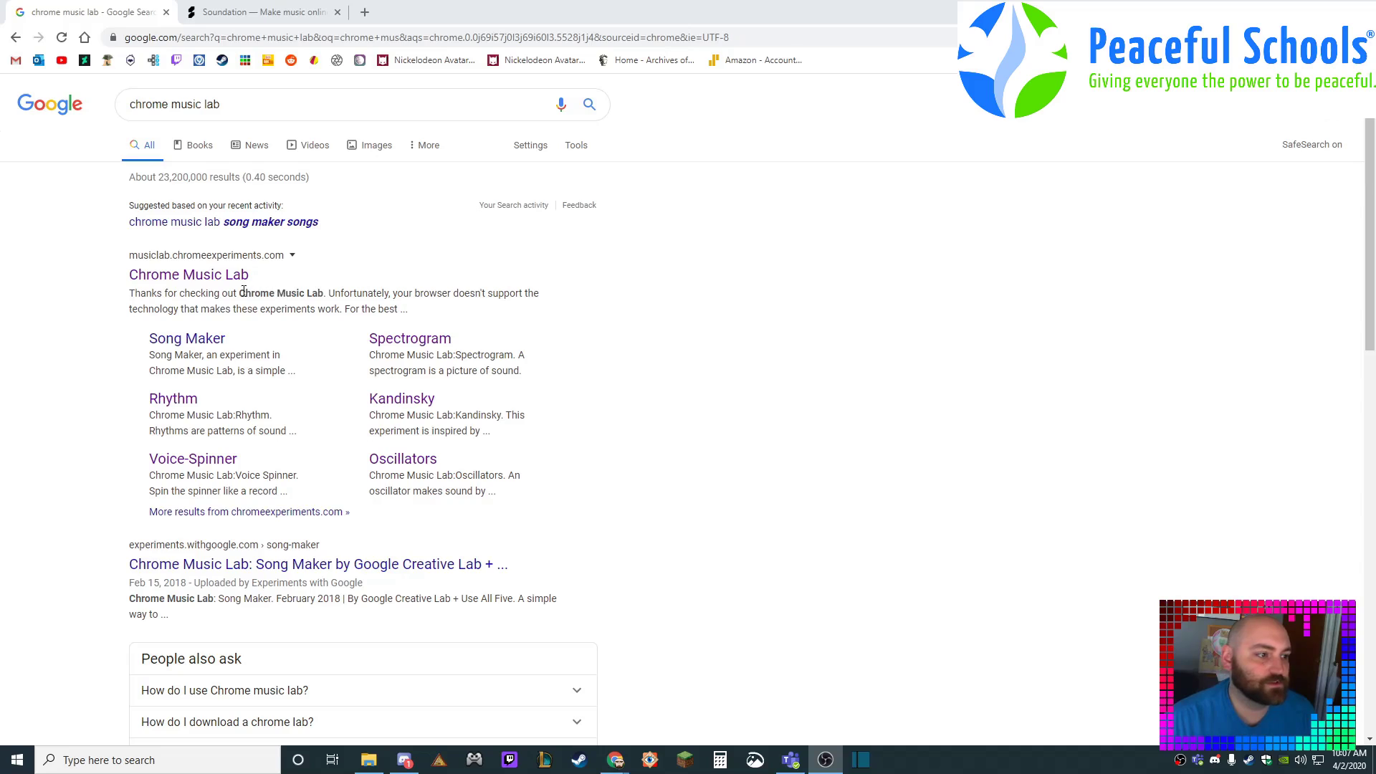
# Step: Open the Chrome Music Lab site from the search results and look through its experiments
pyautogui.click(247, 275)
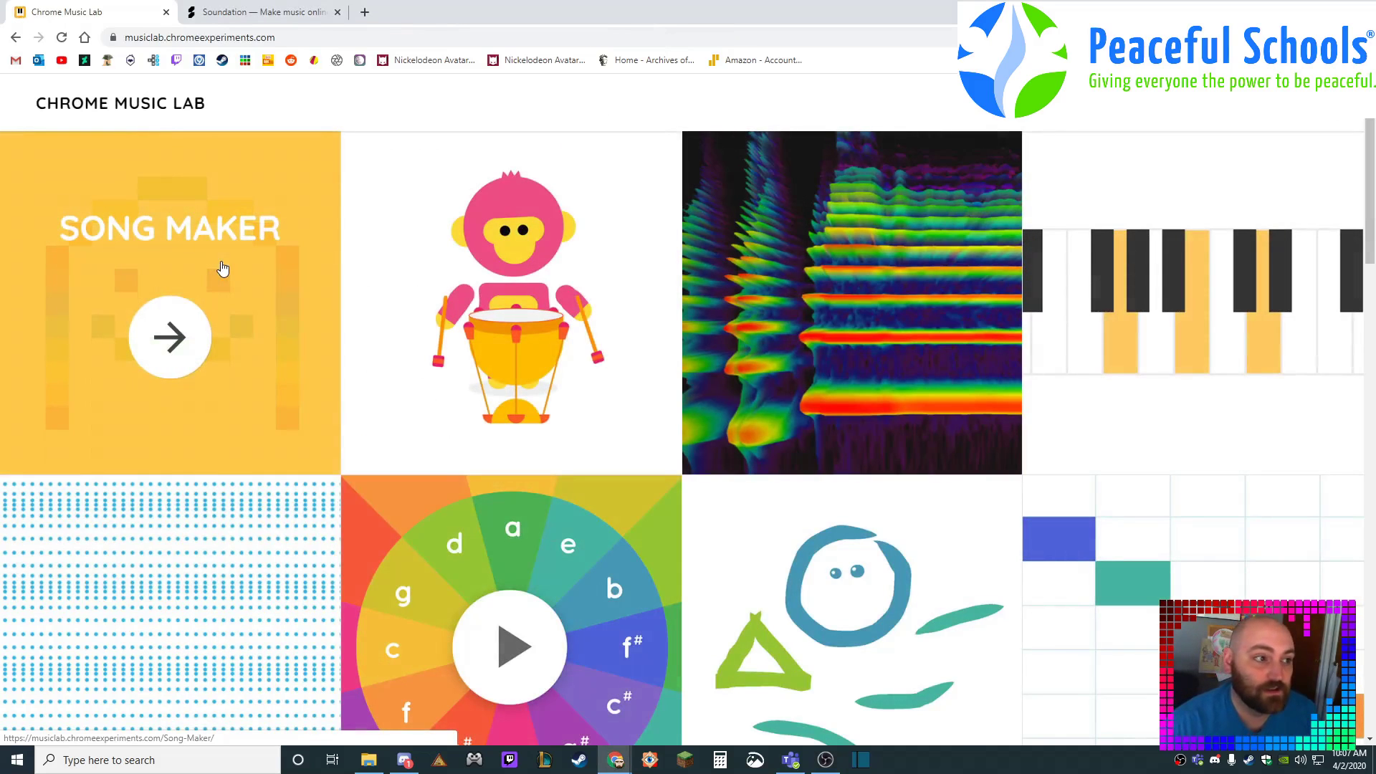
pyautogui.scroll(-4, 485, 255)
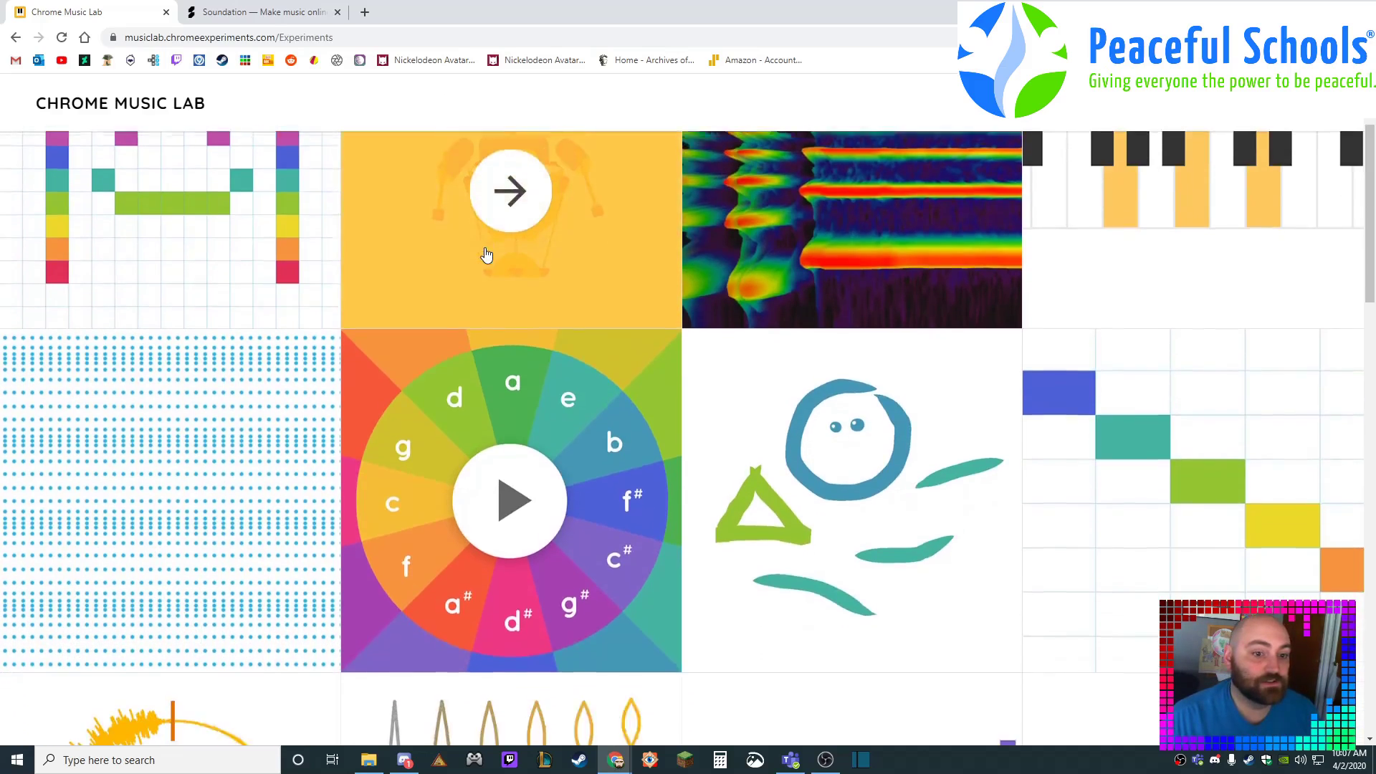
pyautogui.scroll(-7, 485, 252)
pyautogui.scroll(6, 485, 253)
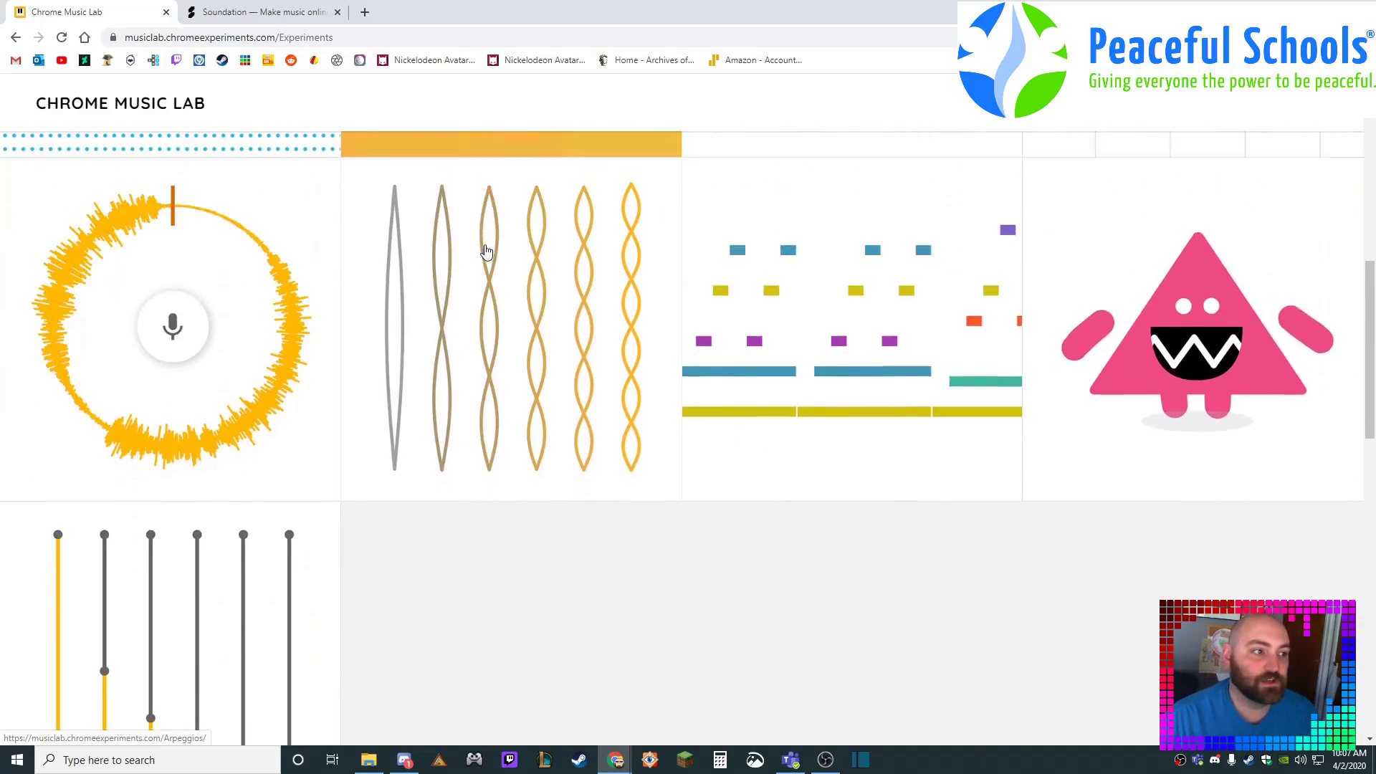
pyautogui.scroll(5, 485, 252)
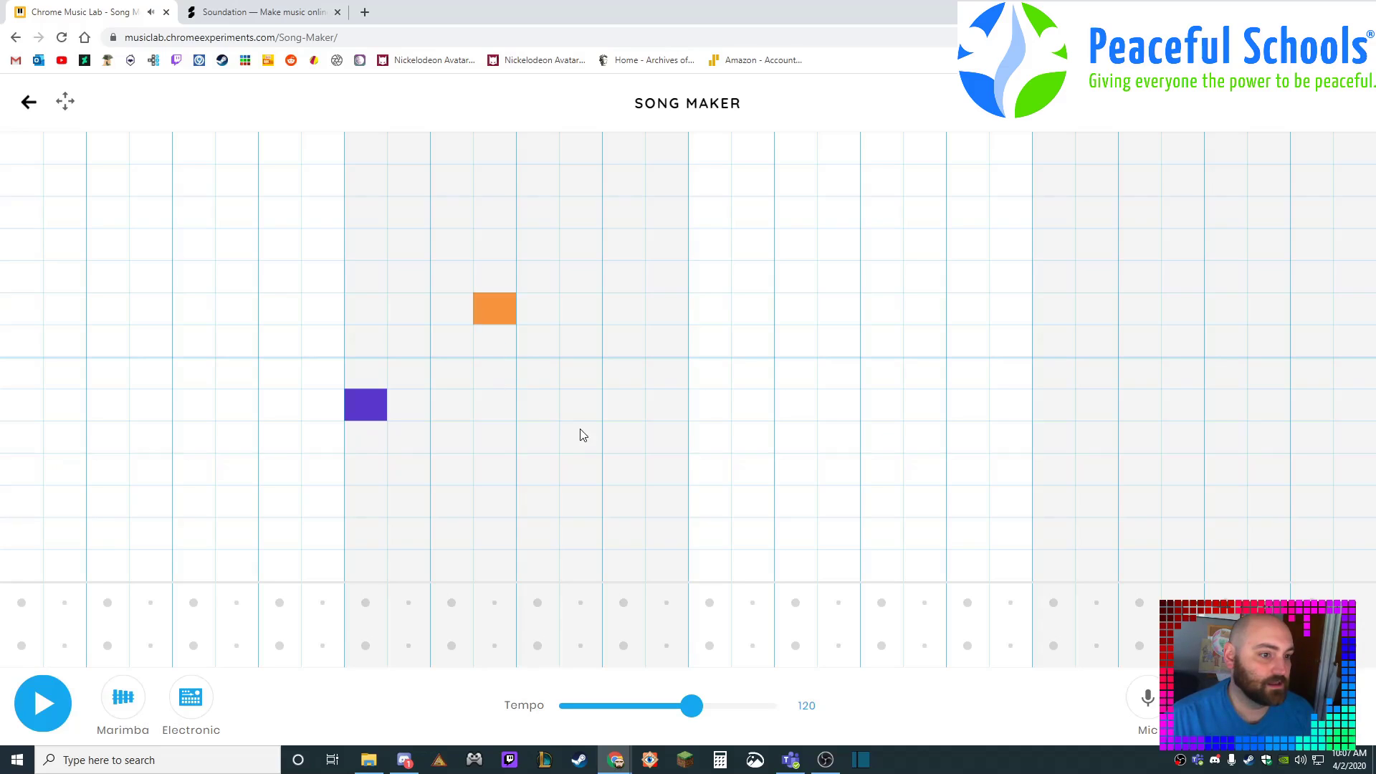
# Step: Add a red note, two pink notes, a purple note and three orange notes to the Song Maker melody and play it back
pyautogui.click(580, 344)
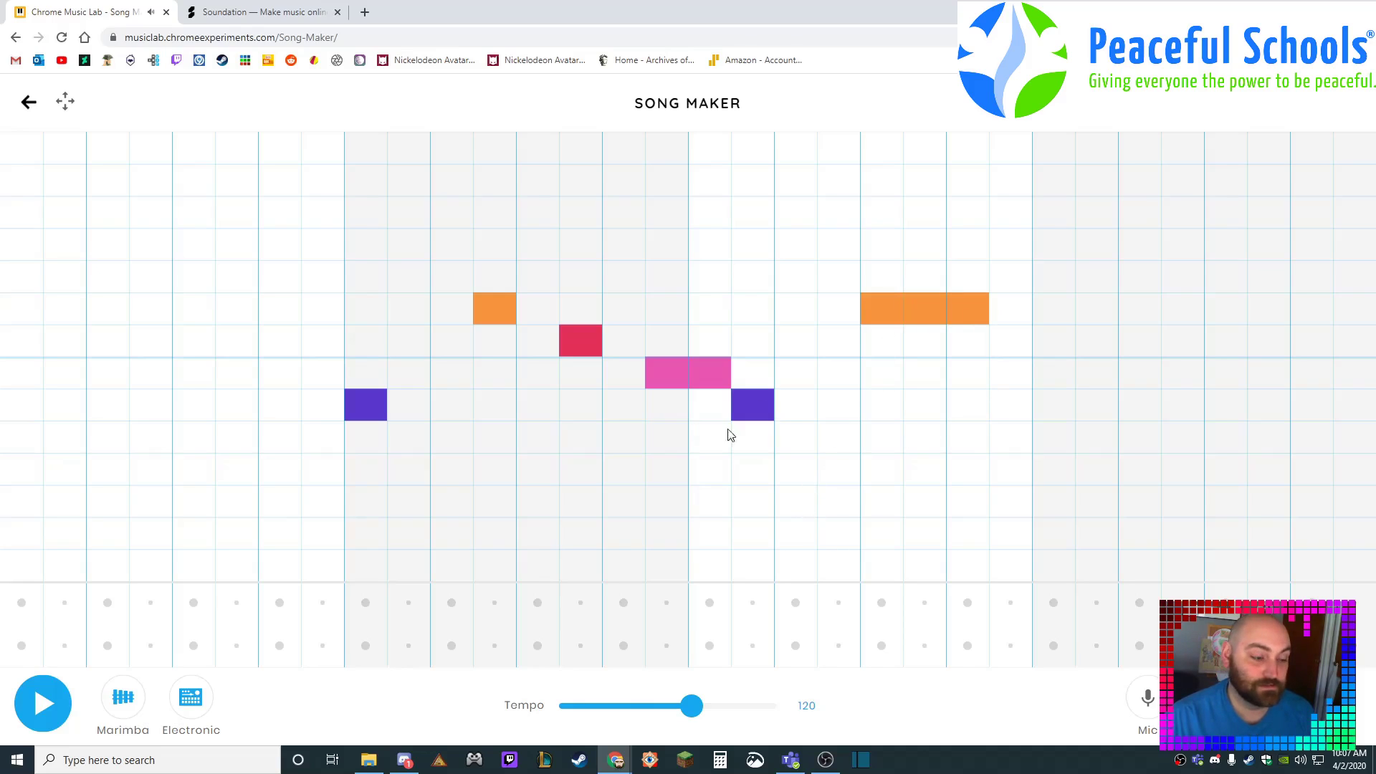
pyautogui.click(45, 705)
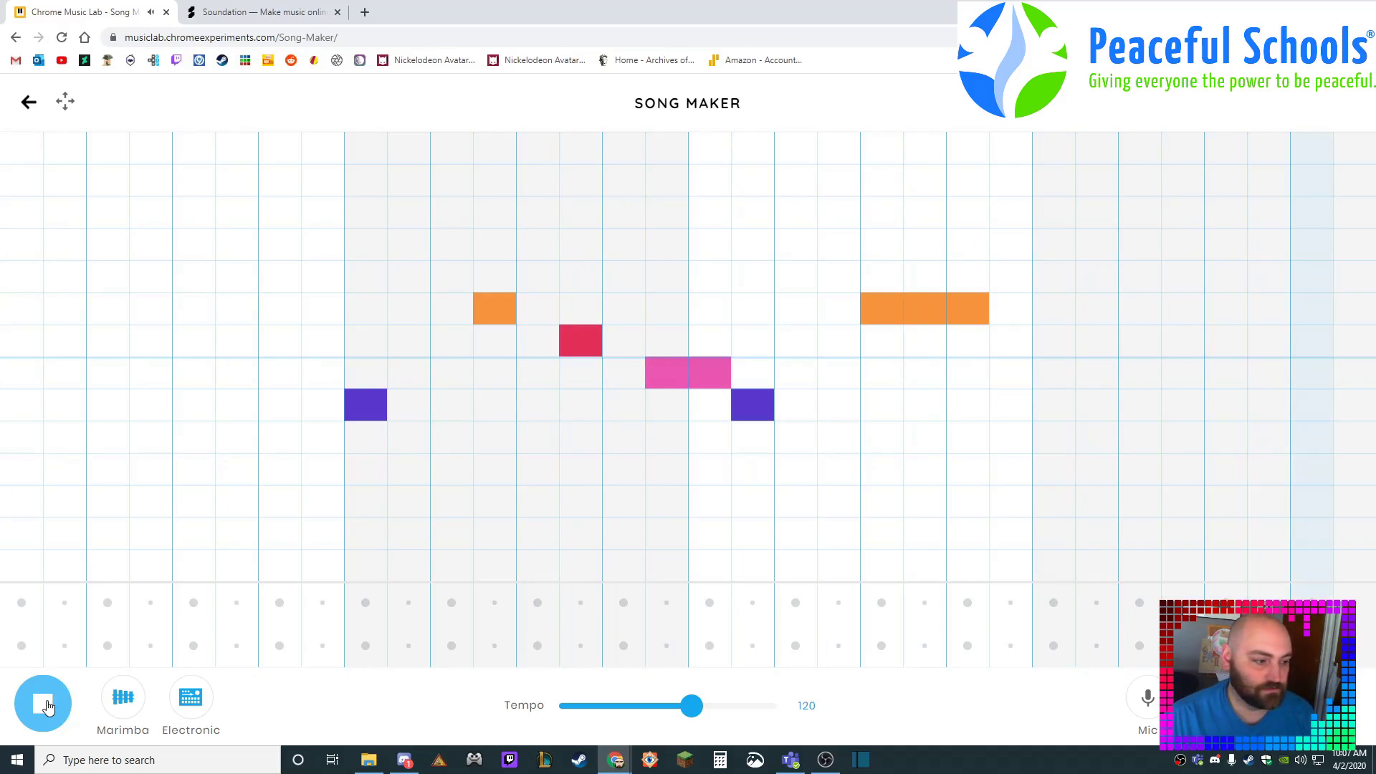
pyautogui.click(48, 706)
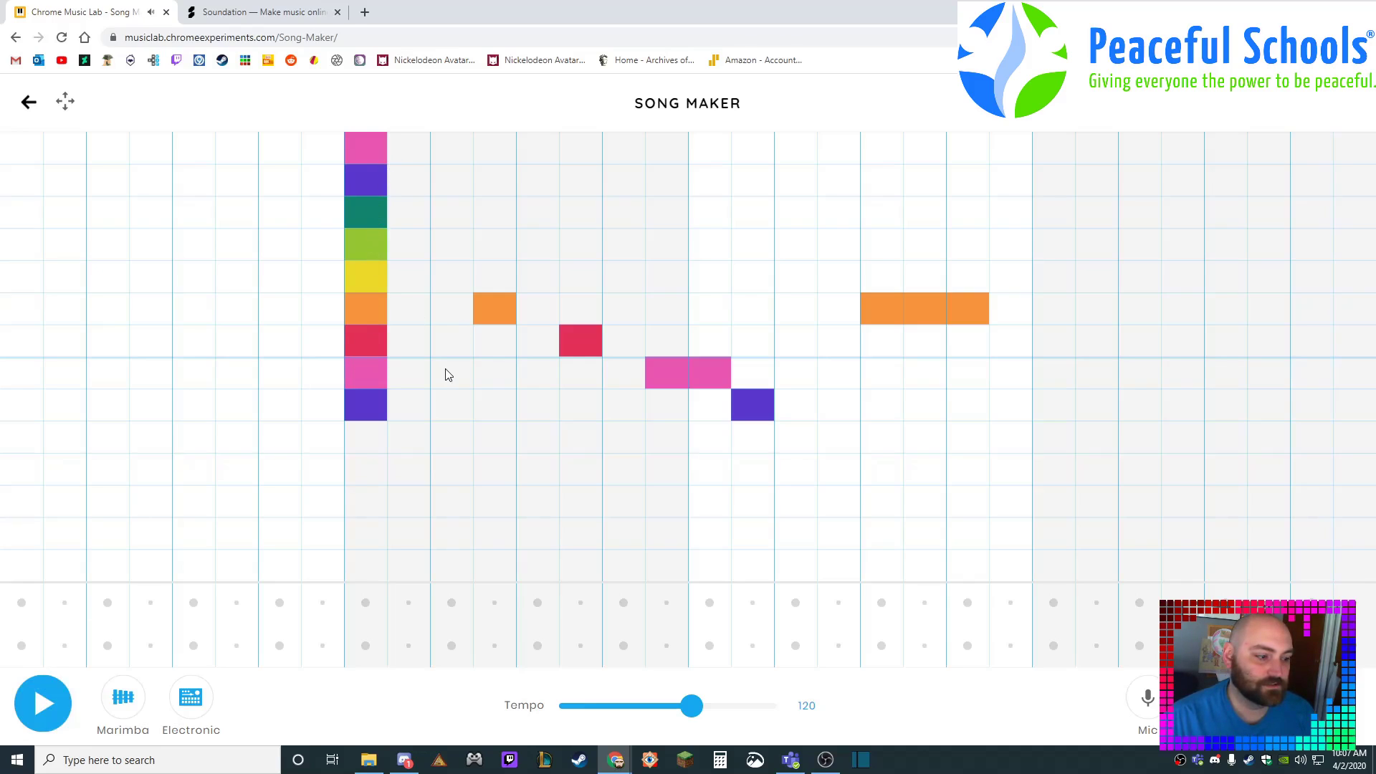
# Step: Play the song with the stacked chord on Piano, and again with the chord reduced to four notes on Synth
pyautogui.click(63, 706)
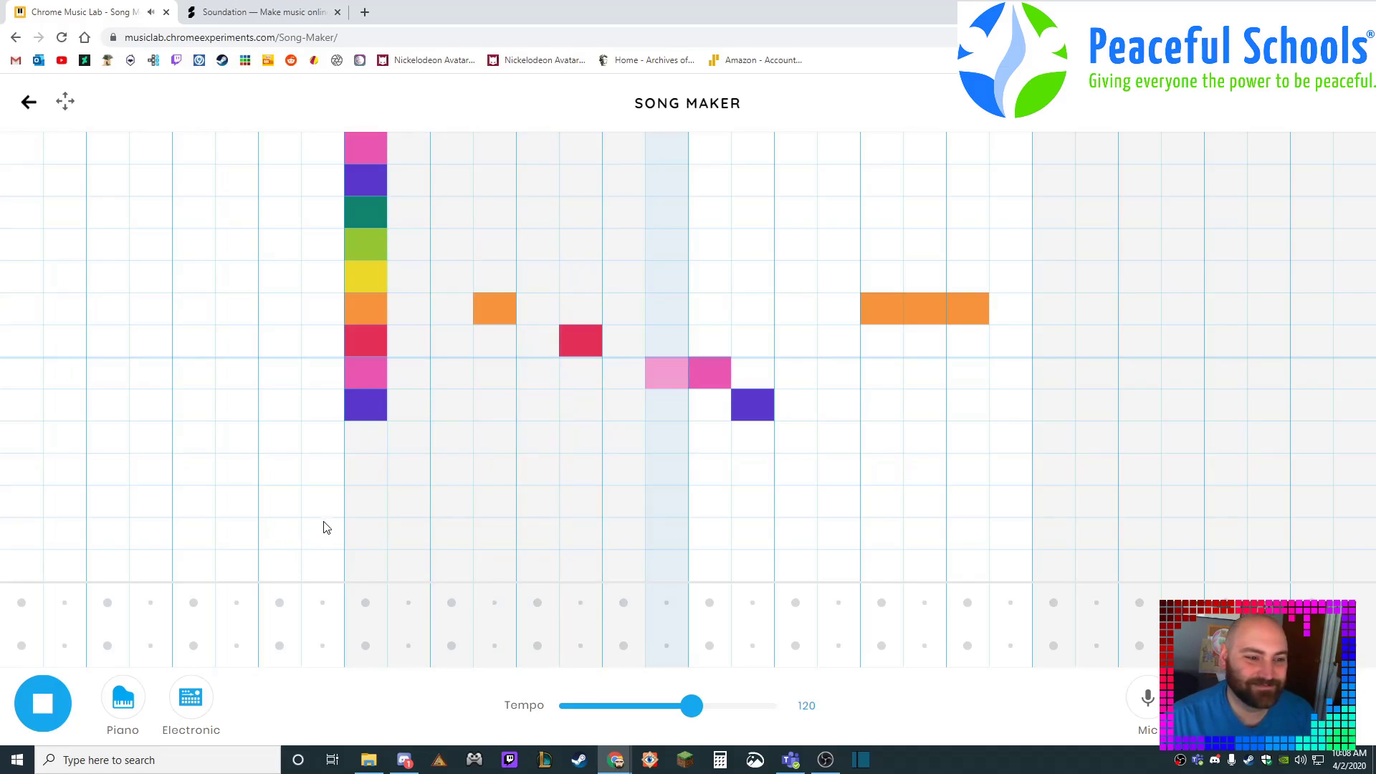
pyautogui.click(46, 697)
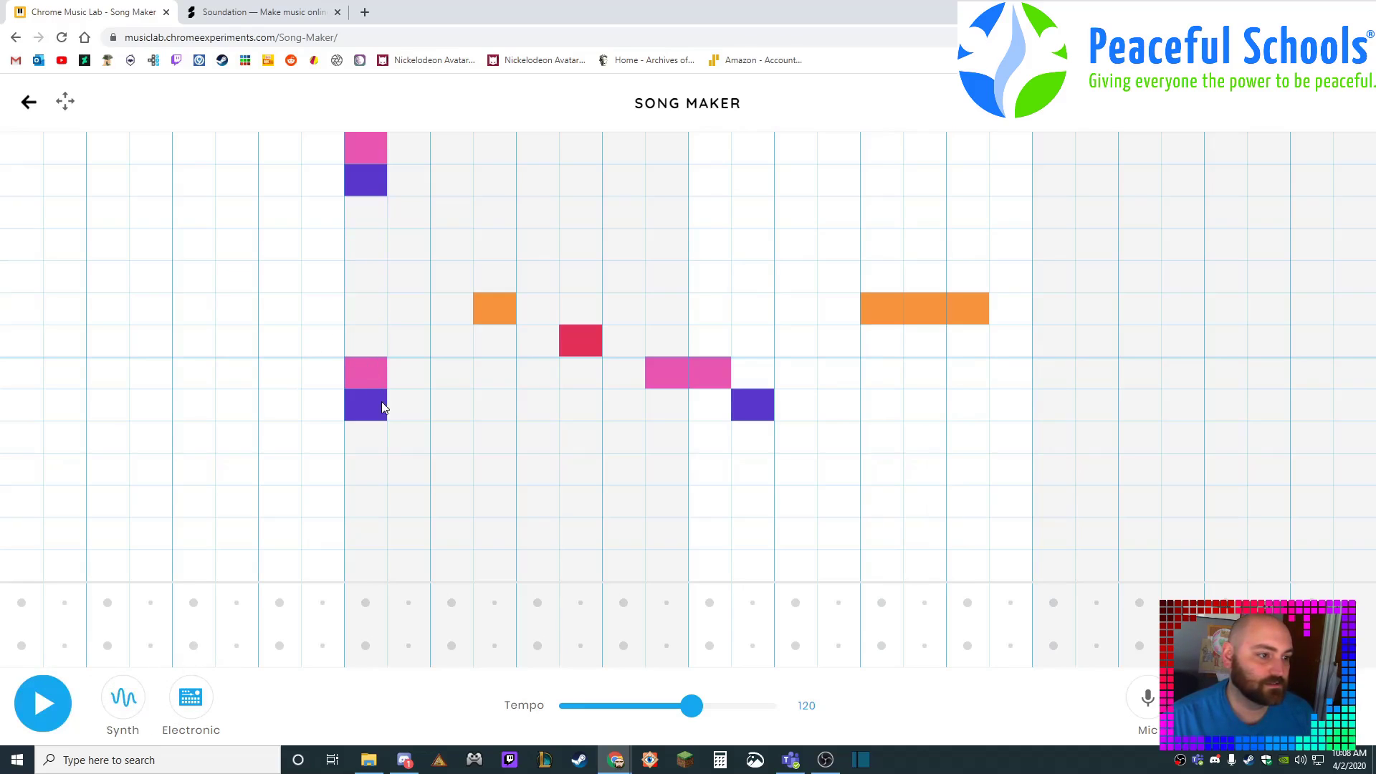
pyautogui.press('space')
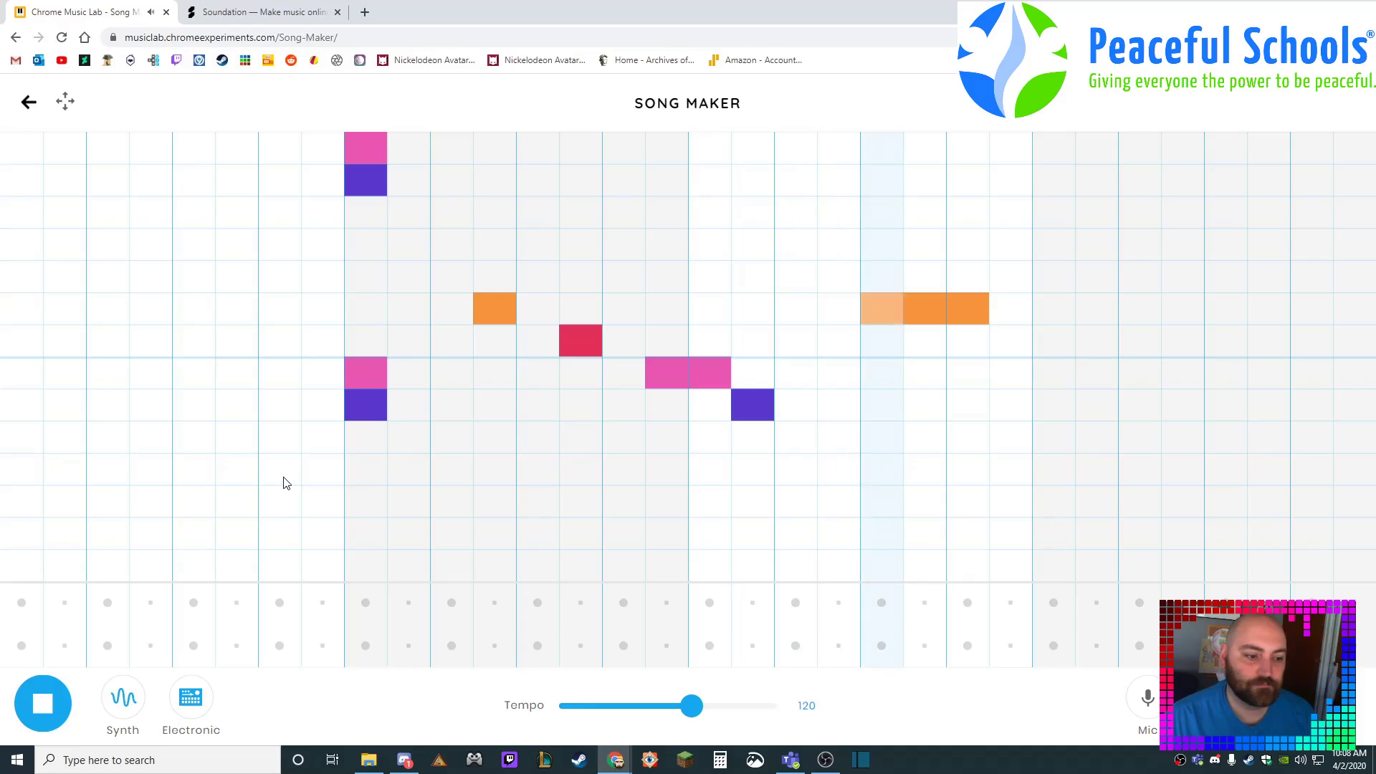
pyautogui.click(43, 704)
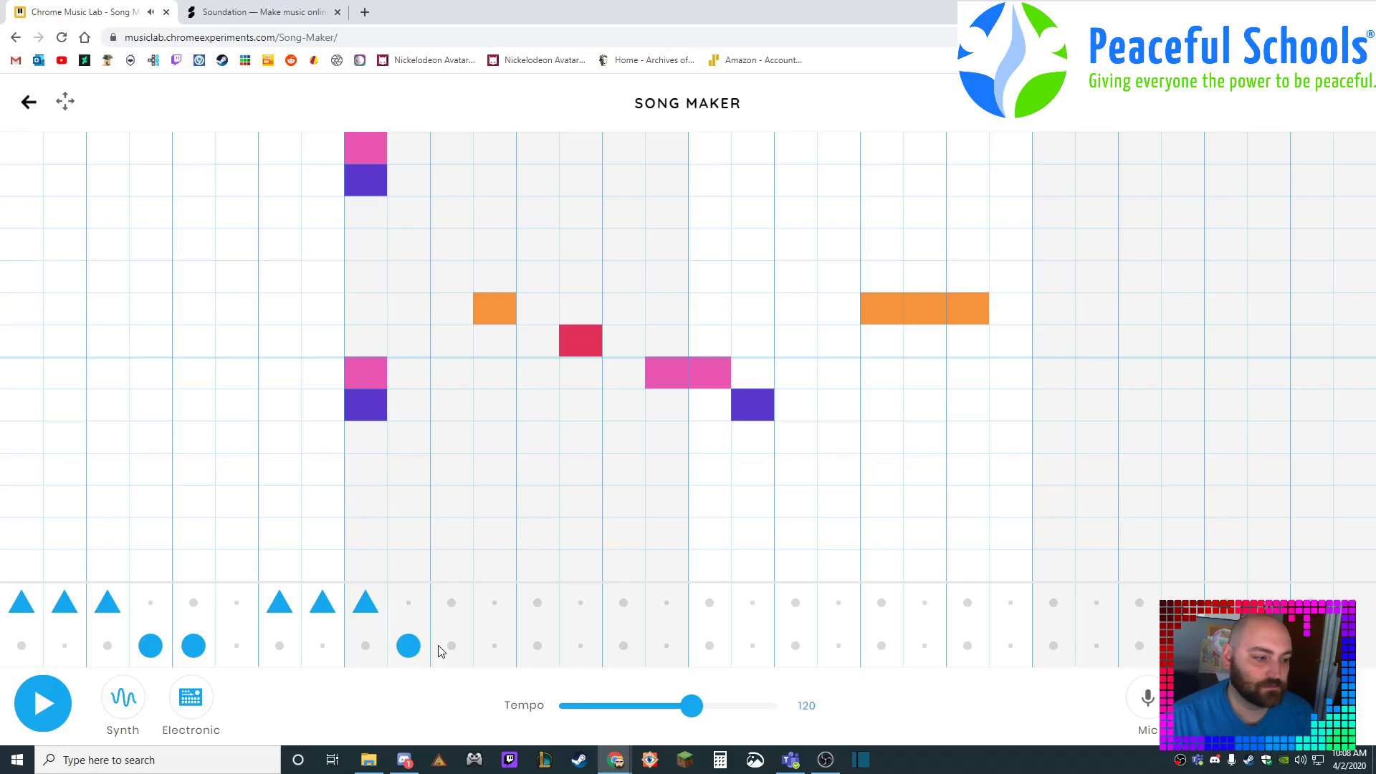
# Step: Add triangle percussion on beats 1–3 and 7–9 and circles on beats 4–5 and 10–11, and play the song
pyautogui.click(43, 703)
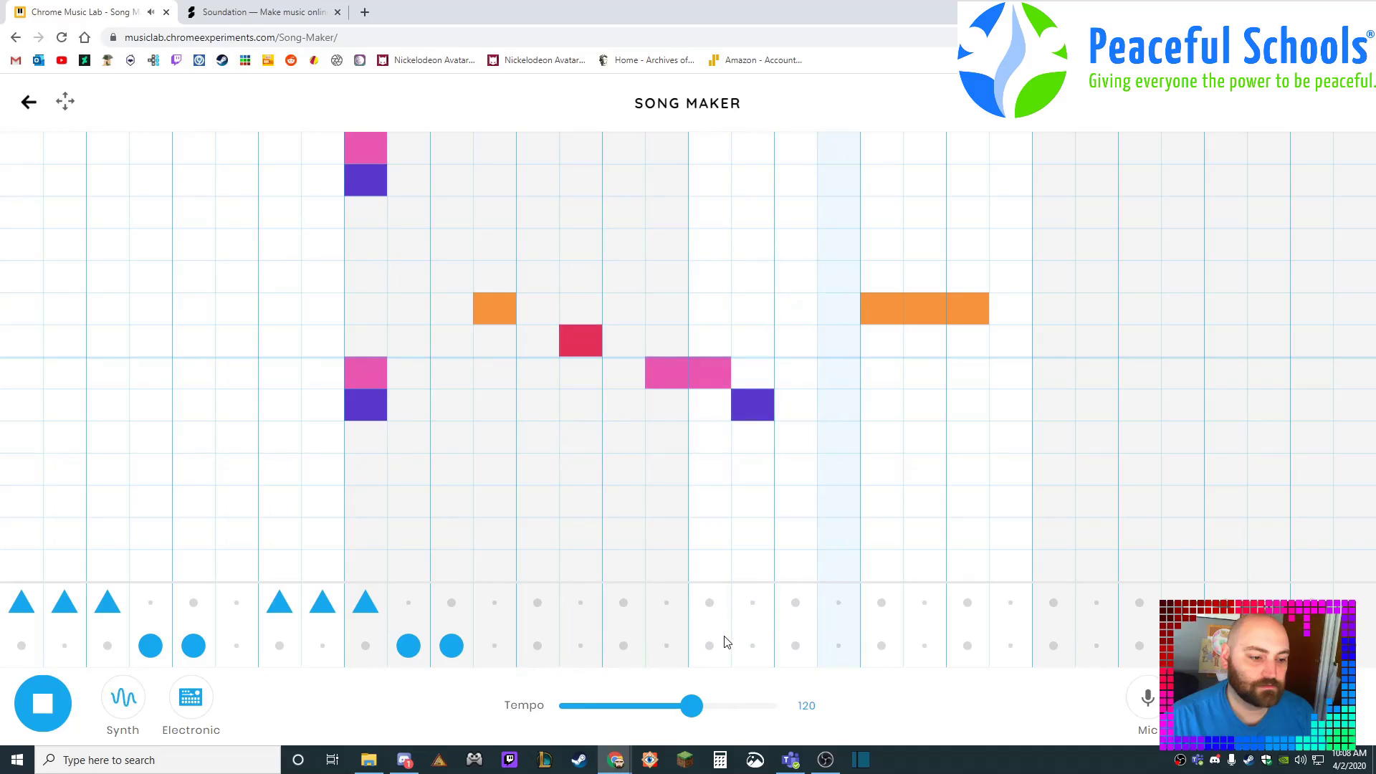
pyautogui.press('space')
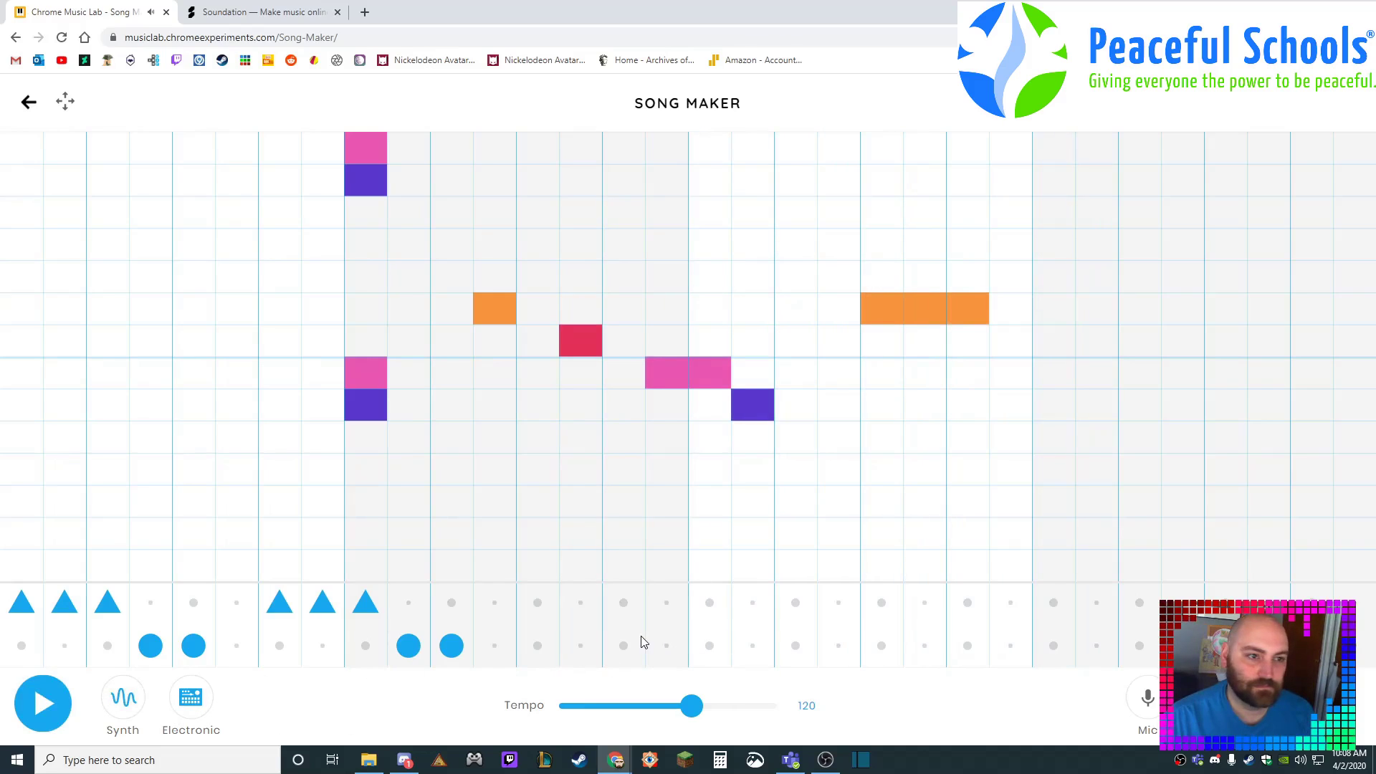
# Step: Leave Song Maker and open the Rhythm experiment with the drumming monkey
pyautogui.click(29, 104)
pyautogui.click(163, 208)
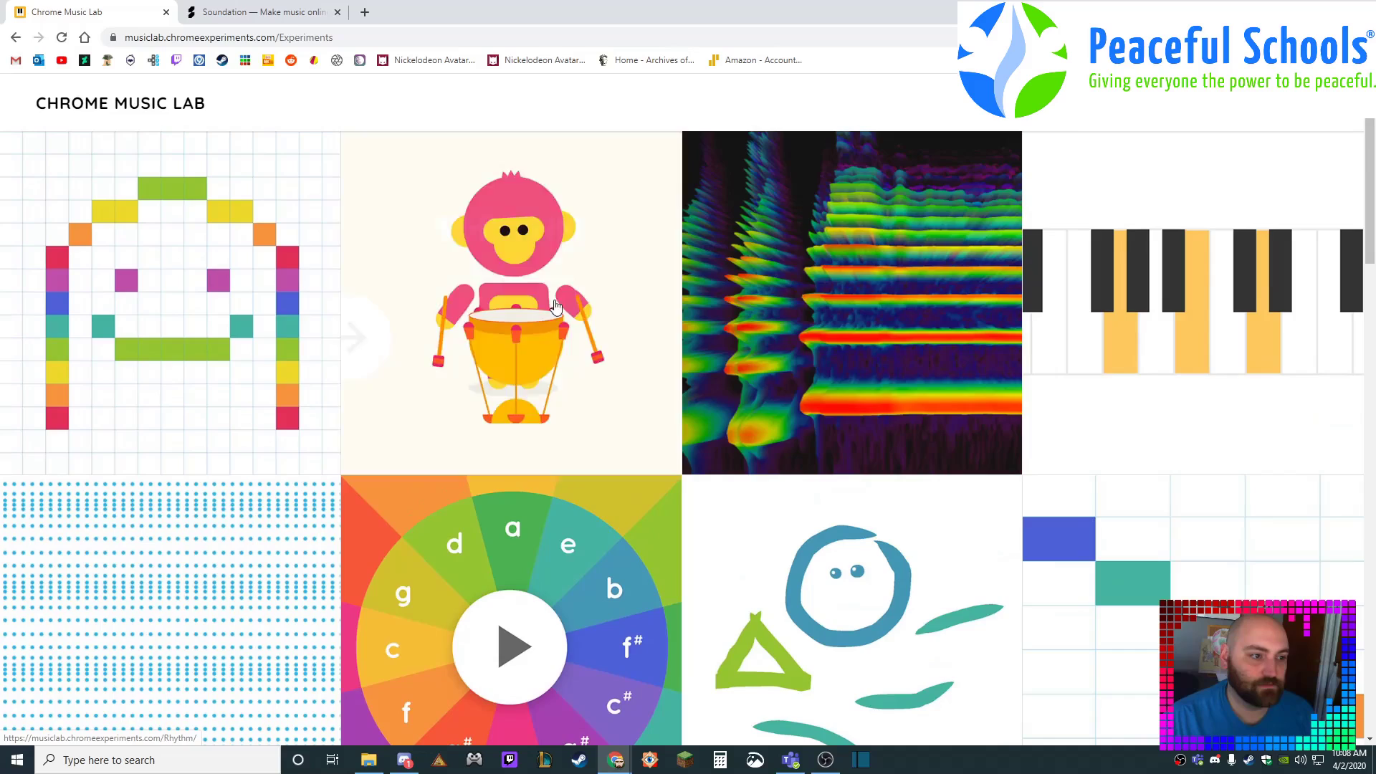
pyautogui.click(502, 295)
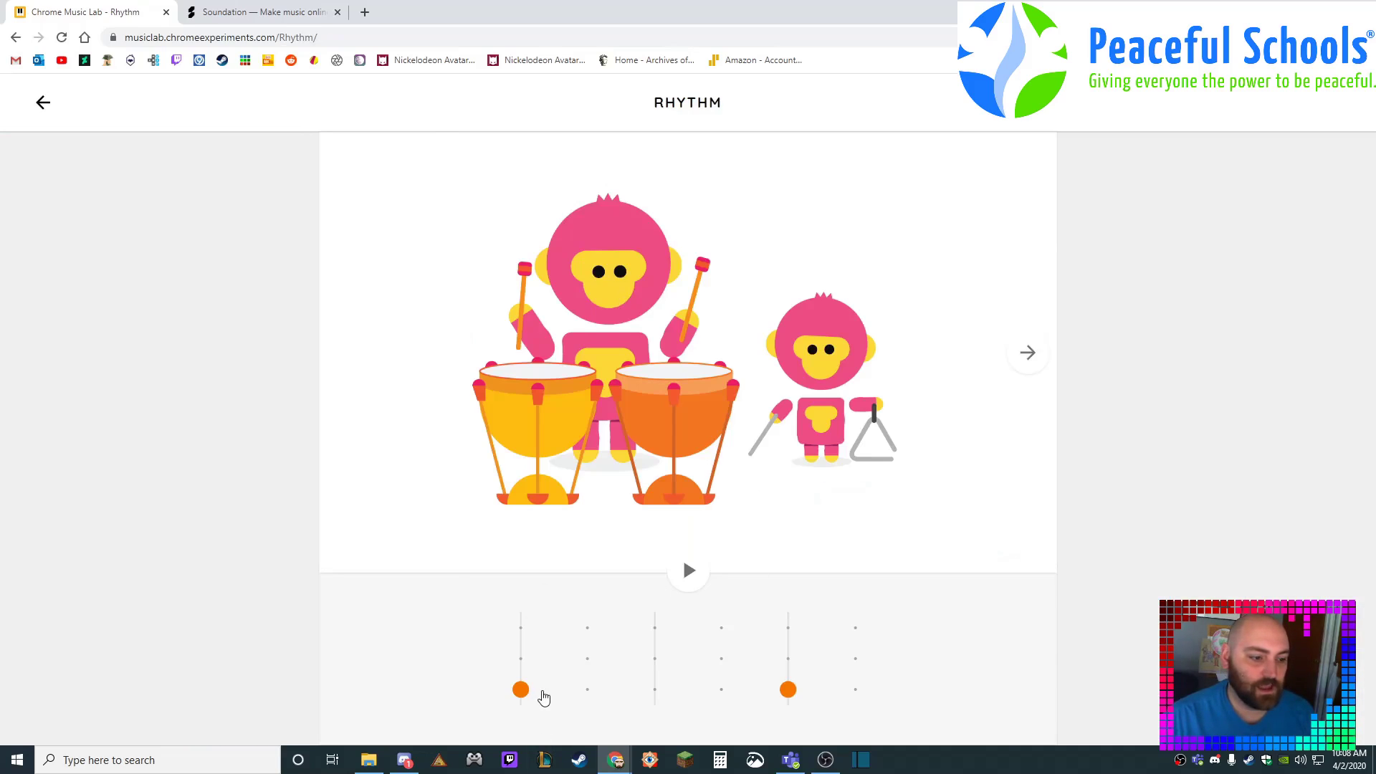
# Step: Audition both drum sounds on the second beat of the monkeys' rhythm
pyautogui.click(585, 694)
pyautogui.click(585, 695)
pyautogui.click(586, 695)
pyautogui.click(585, 695)
pyautogui.click(592, 661)
pyautogui.click(592, 661)
pyautogui.click(591, 662)
pyautogui.click(592, 661)
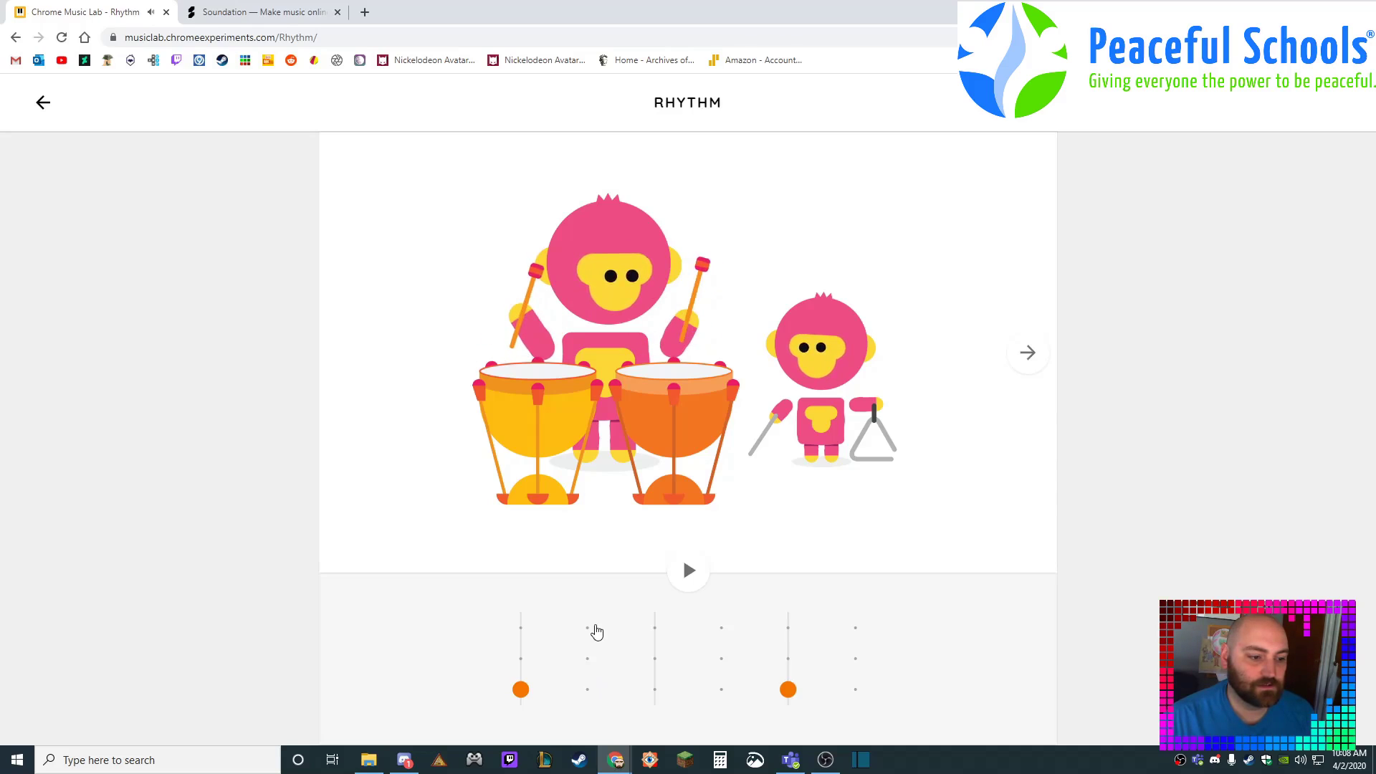
# Step: Place triangle hits on beats 2, 3, 5 and 6 of the monkeys' rhythm
pyautogui.click(592, 629)
pyautogui.click(655, 630)
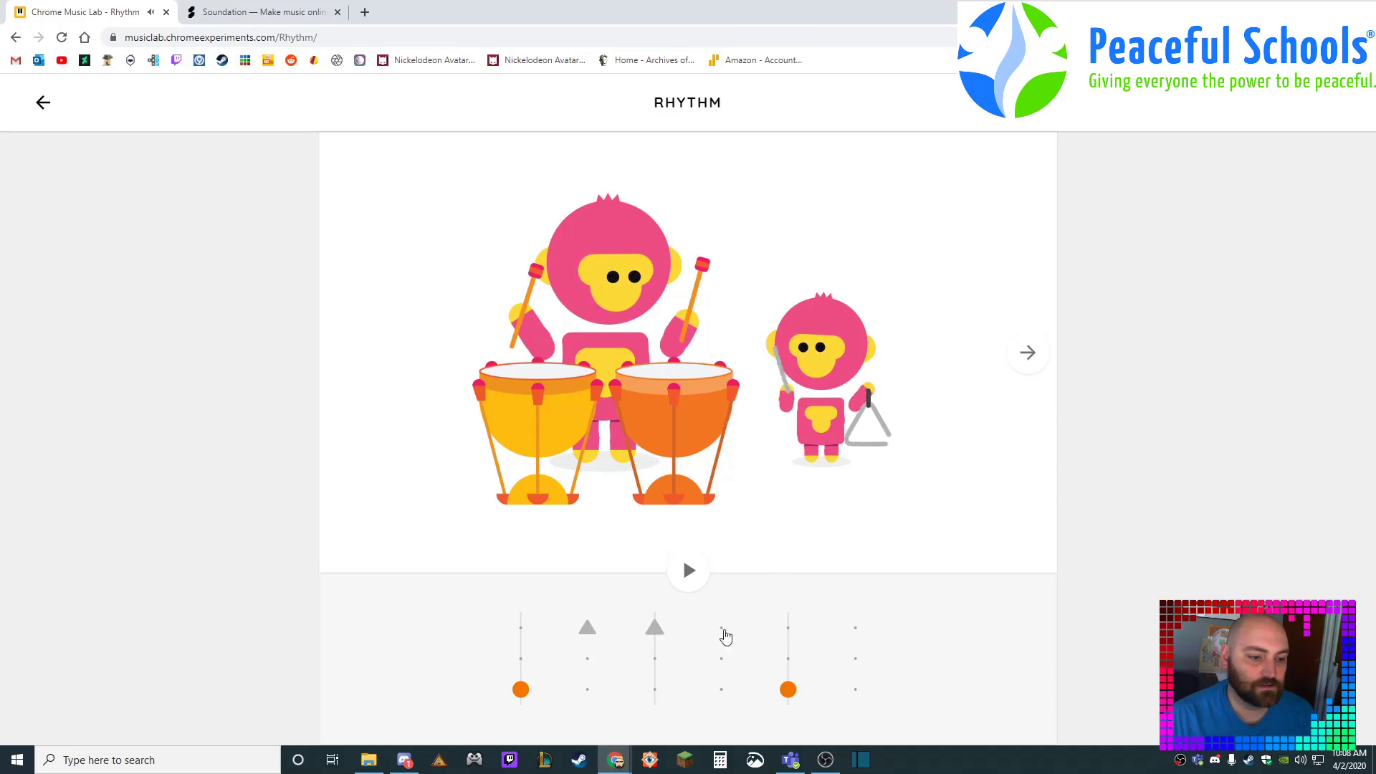
pyautogui.click(788, 629)
pyautogui.click(855, 630)
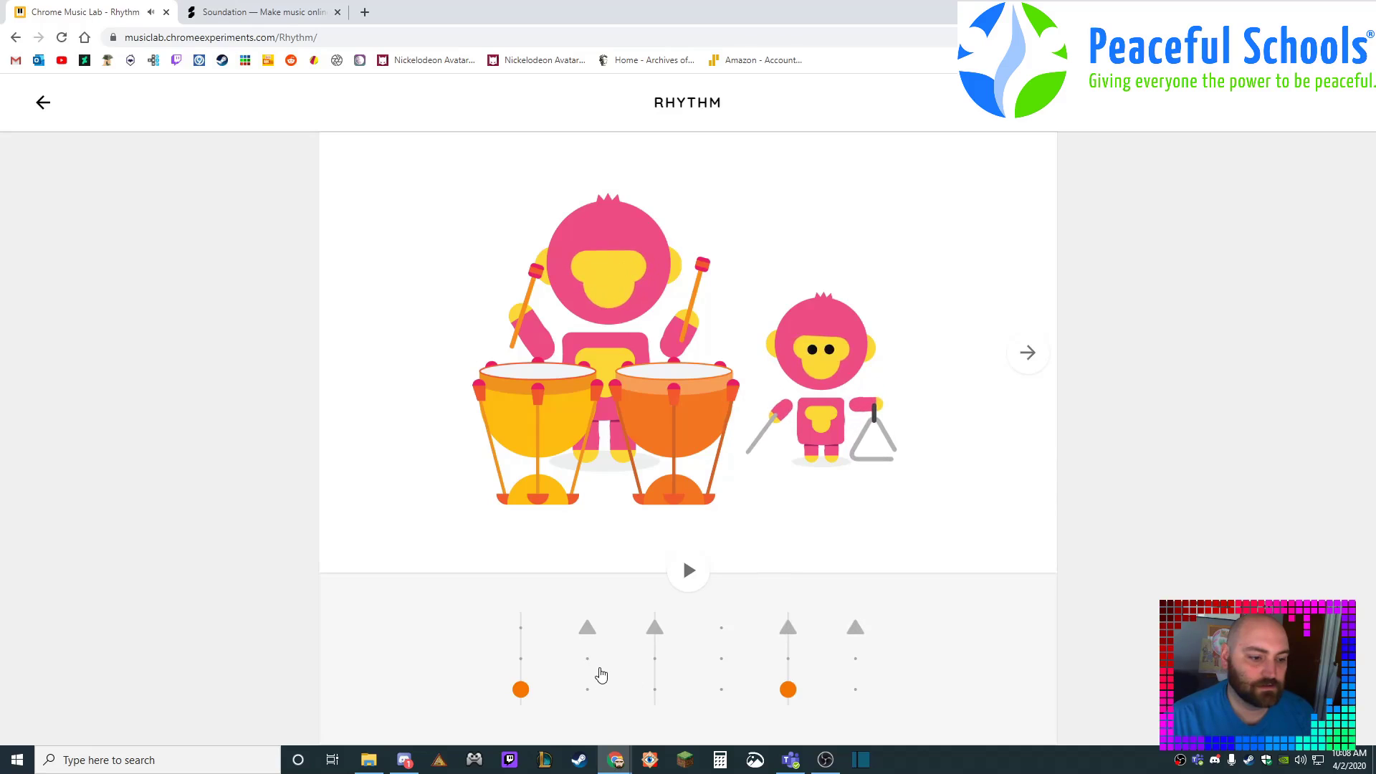
# Step: Add yellow drum hits on beats 2 and 5 and an orange one on beat 4, remove the orange hit from beat 5, and play the rhythm
pyautogui.click(588, 659)
pyautogui.click(721, 689)
pyautogui.click(788, 658)
pyautogui.click(790, 691)
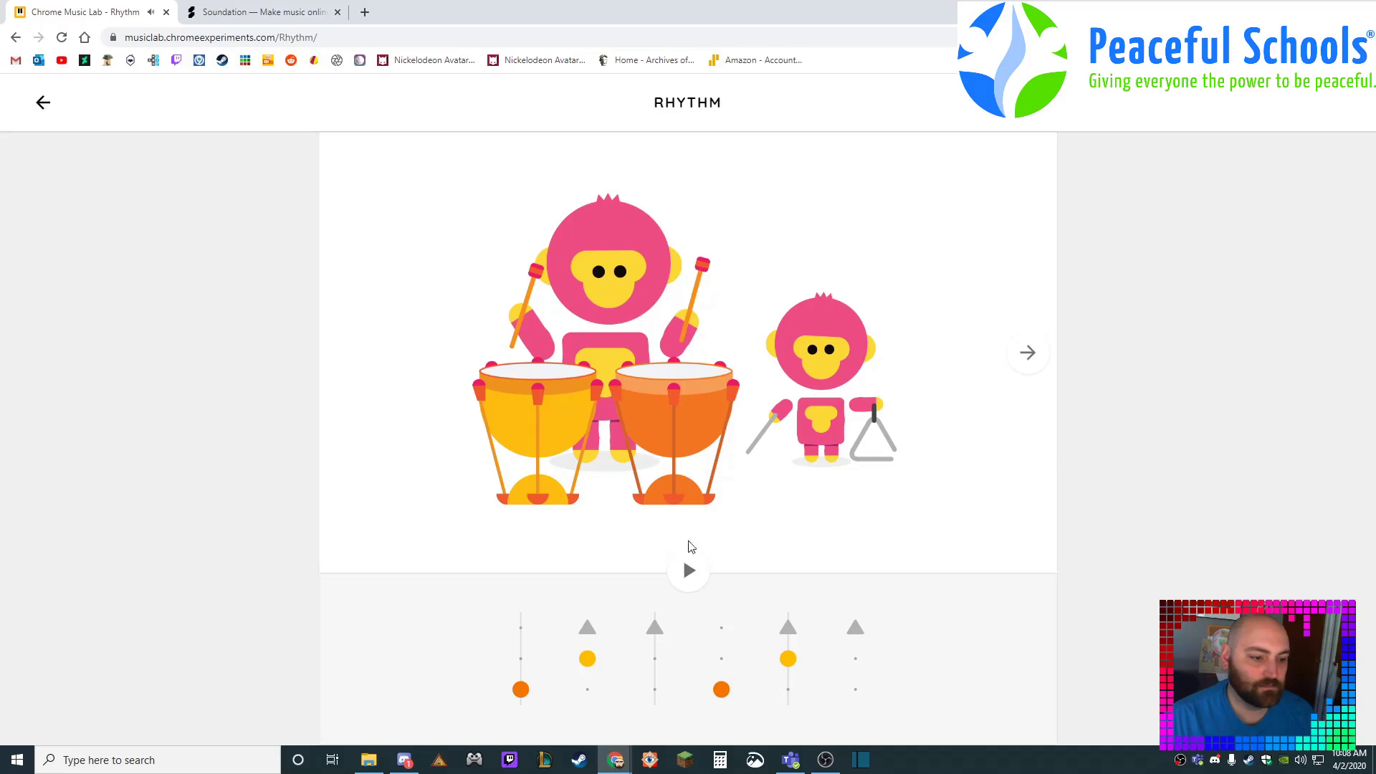
pyautogui.click(693, 571)
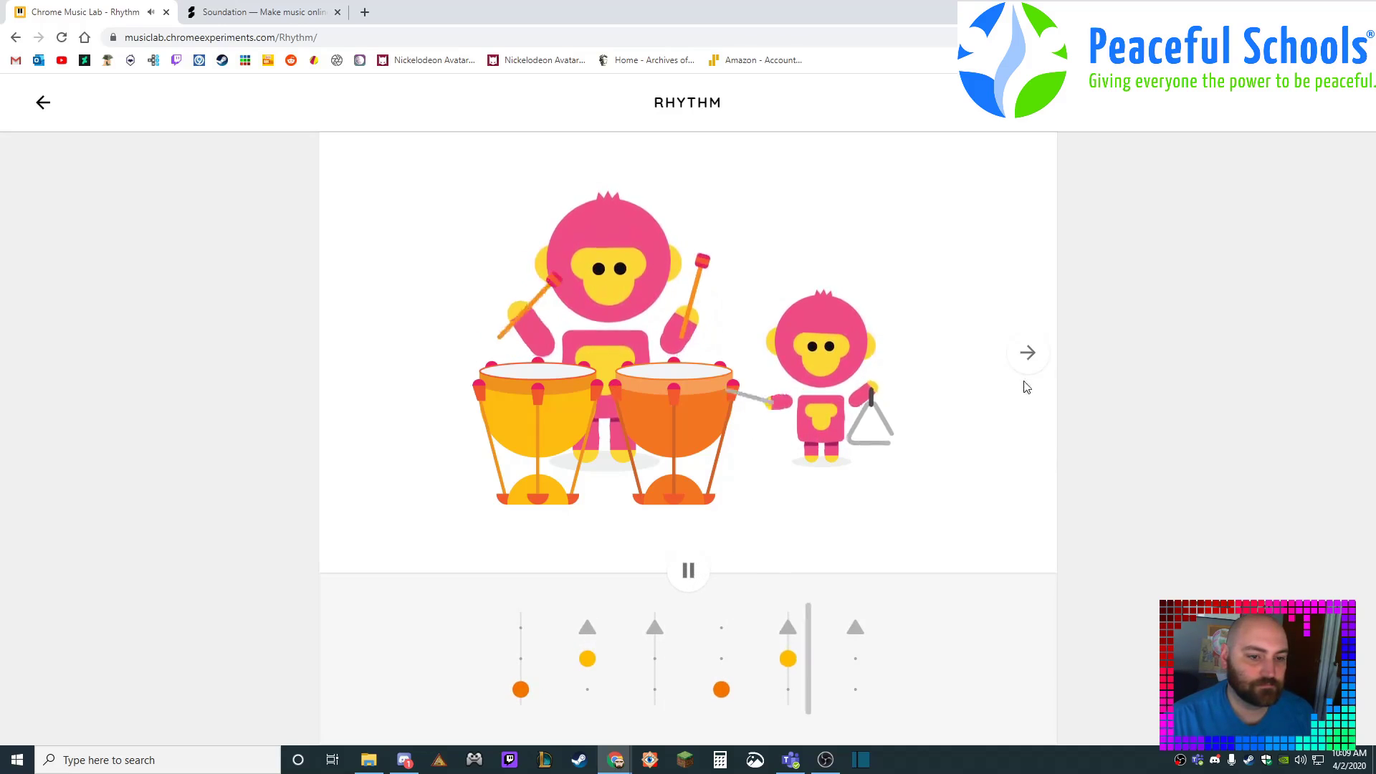
# Step: Advance to the light-blue horned characters' rhythm and add a yellow block on beat 4 and a dark red block on beat 5
pyautogui.click(1029, 354)
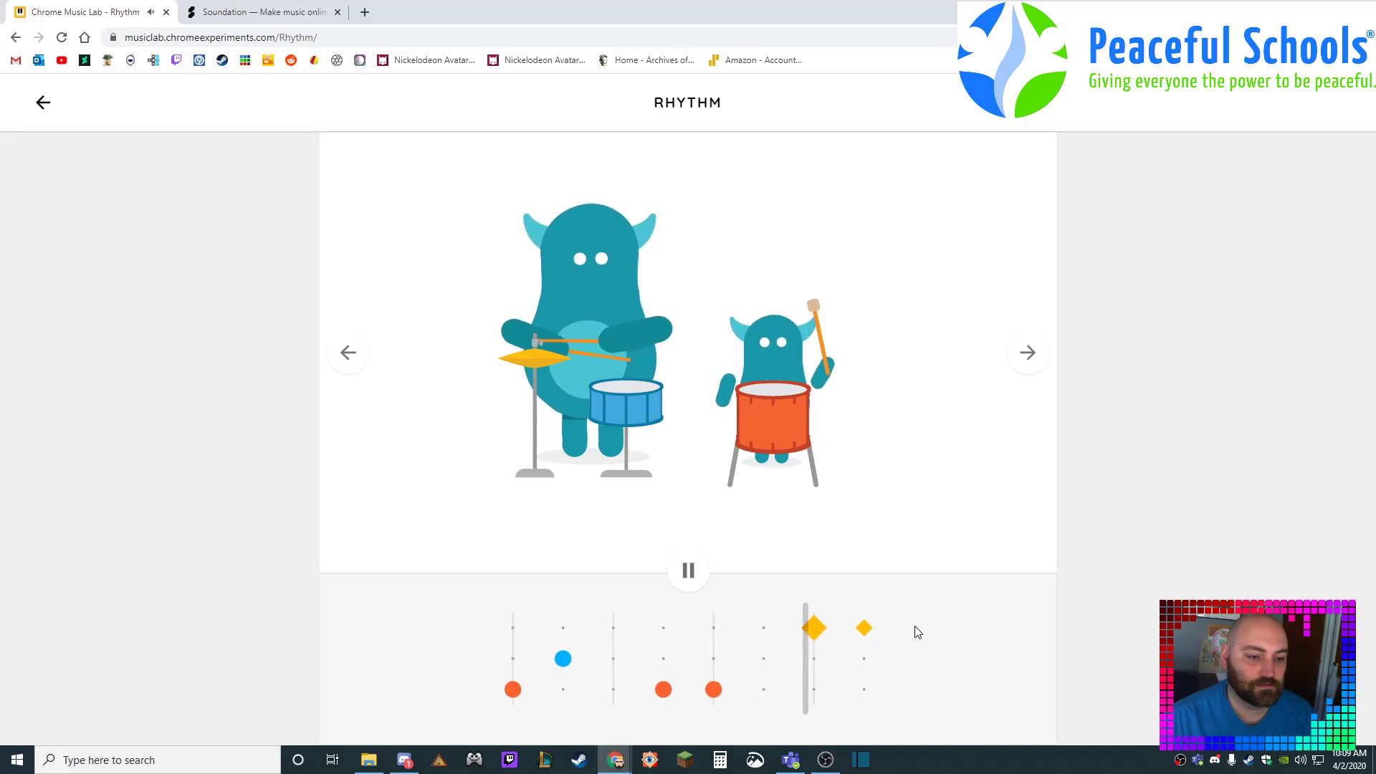
pyautogui.click(1029, 354)
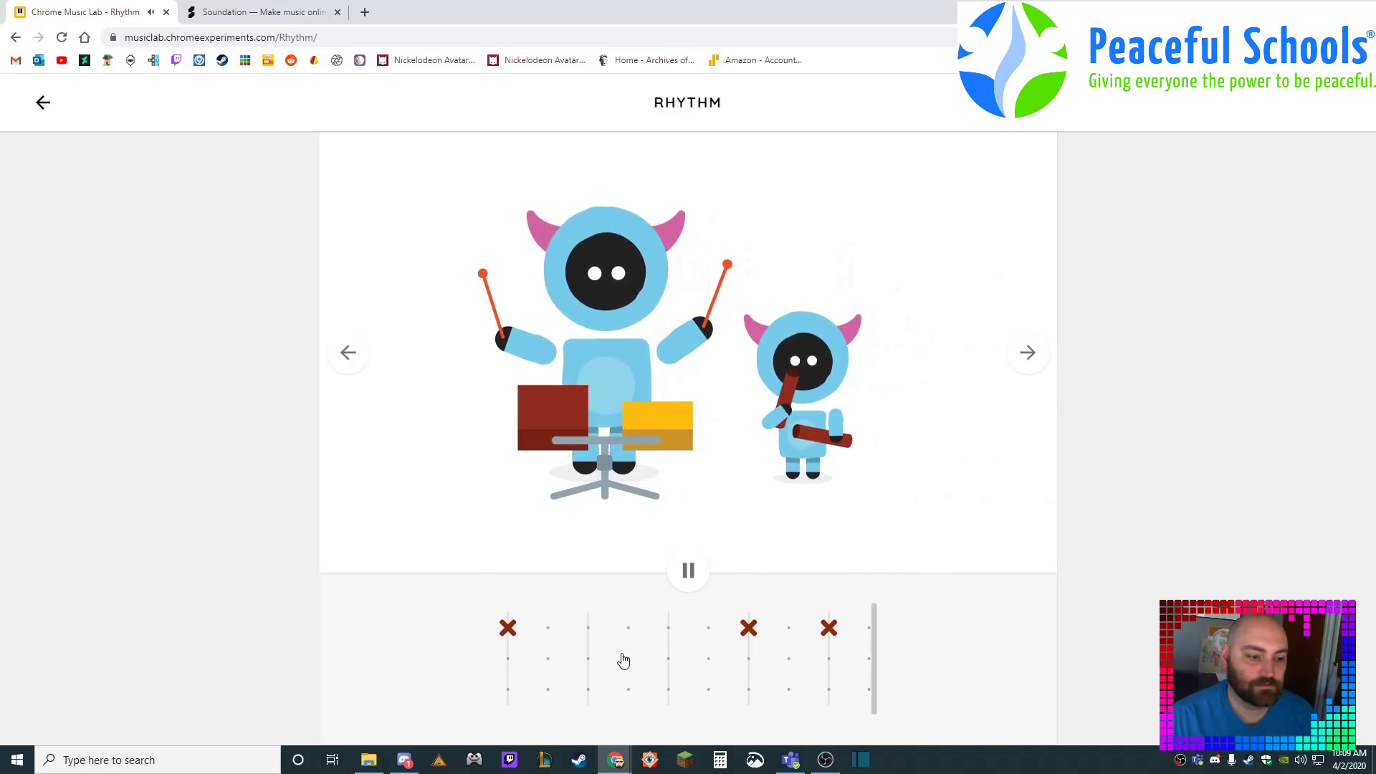
pyautogui.click(667, 689)
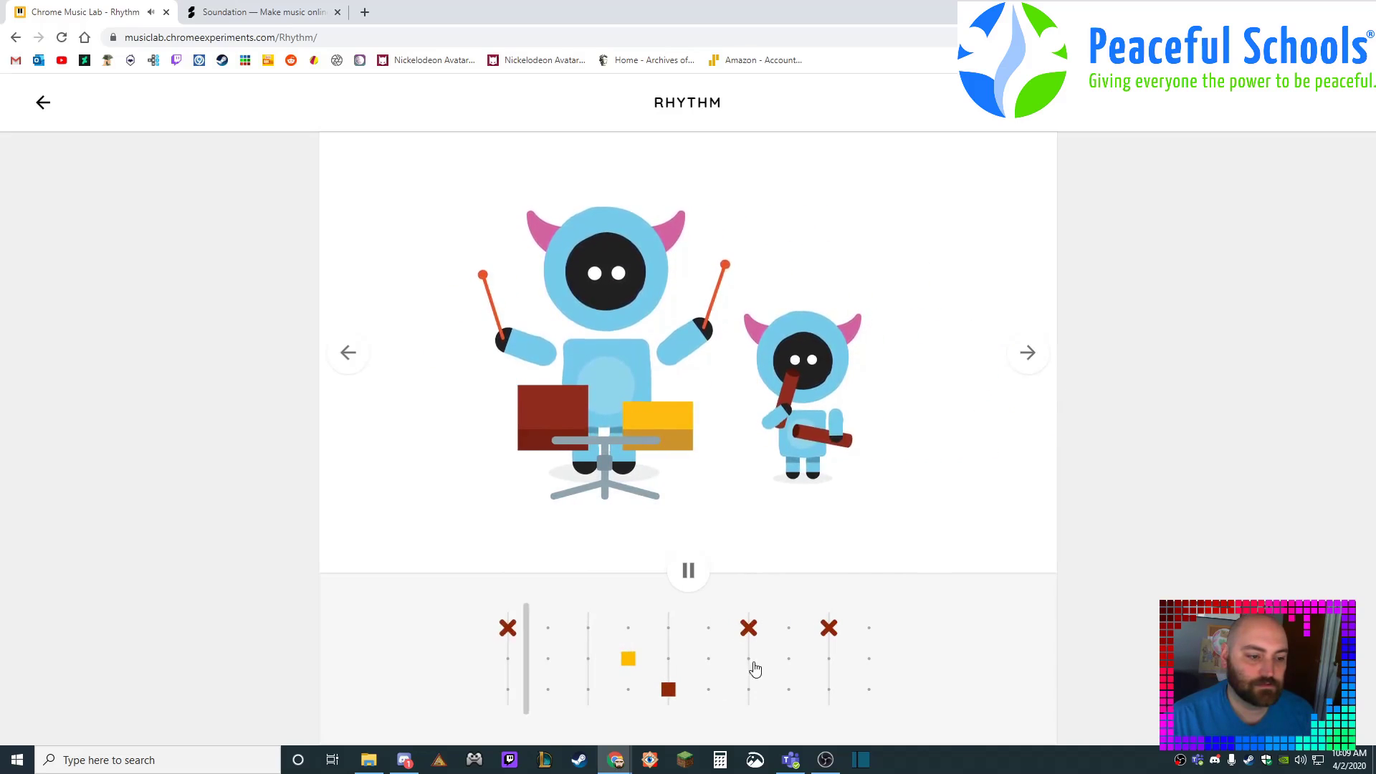
# Step: Return to the experiments overview and open the Kandinsky experiment
pyautogui.click(43, 102)
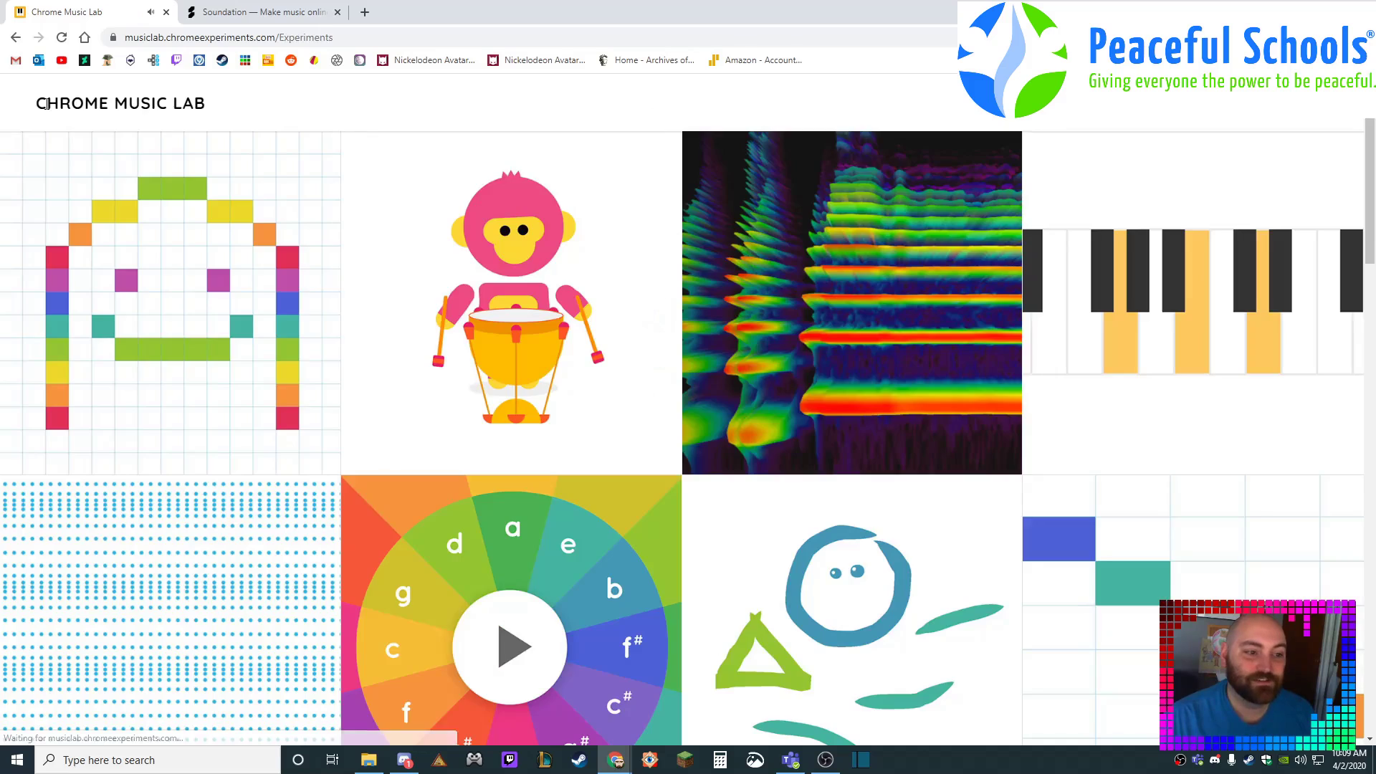
pyautogui.scroll(-6, 645, 264)
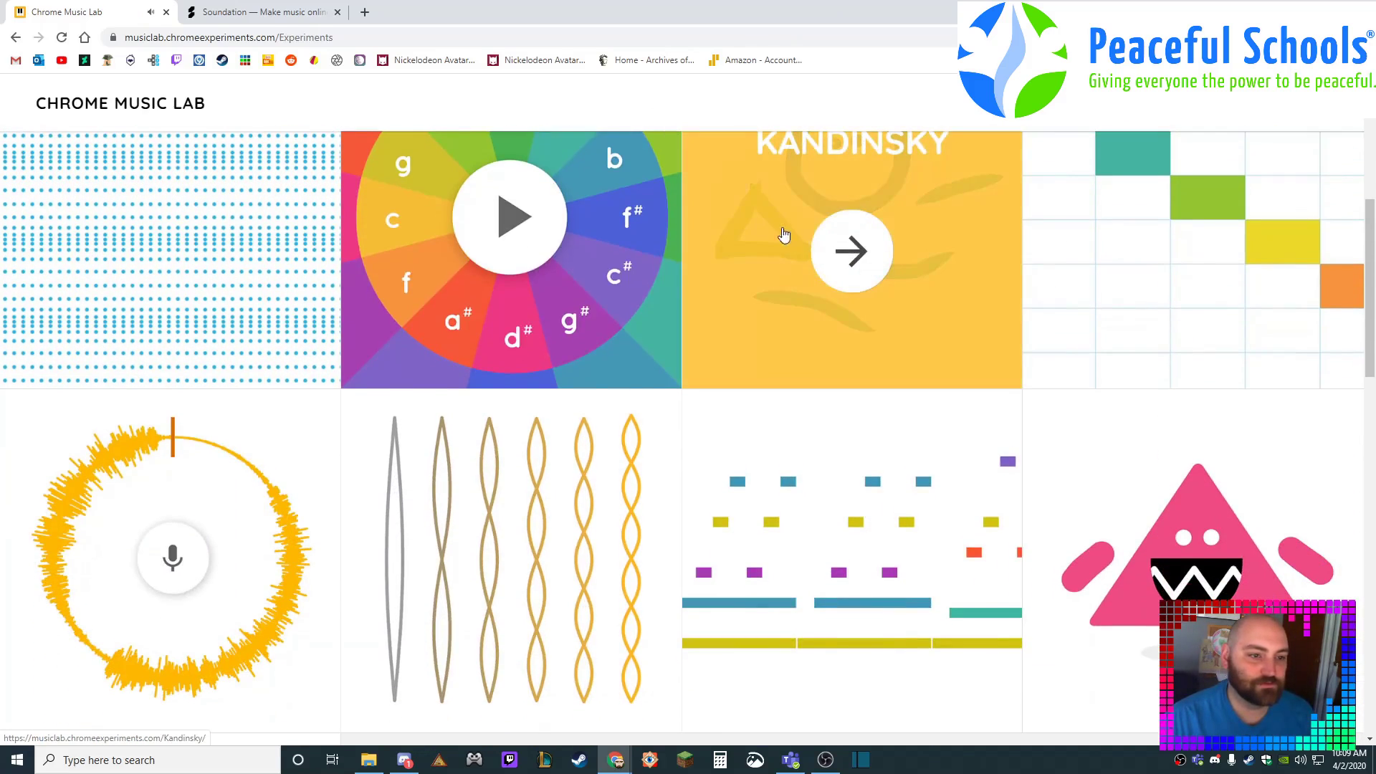
pyautogui.click(783, 235)
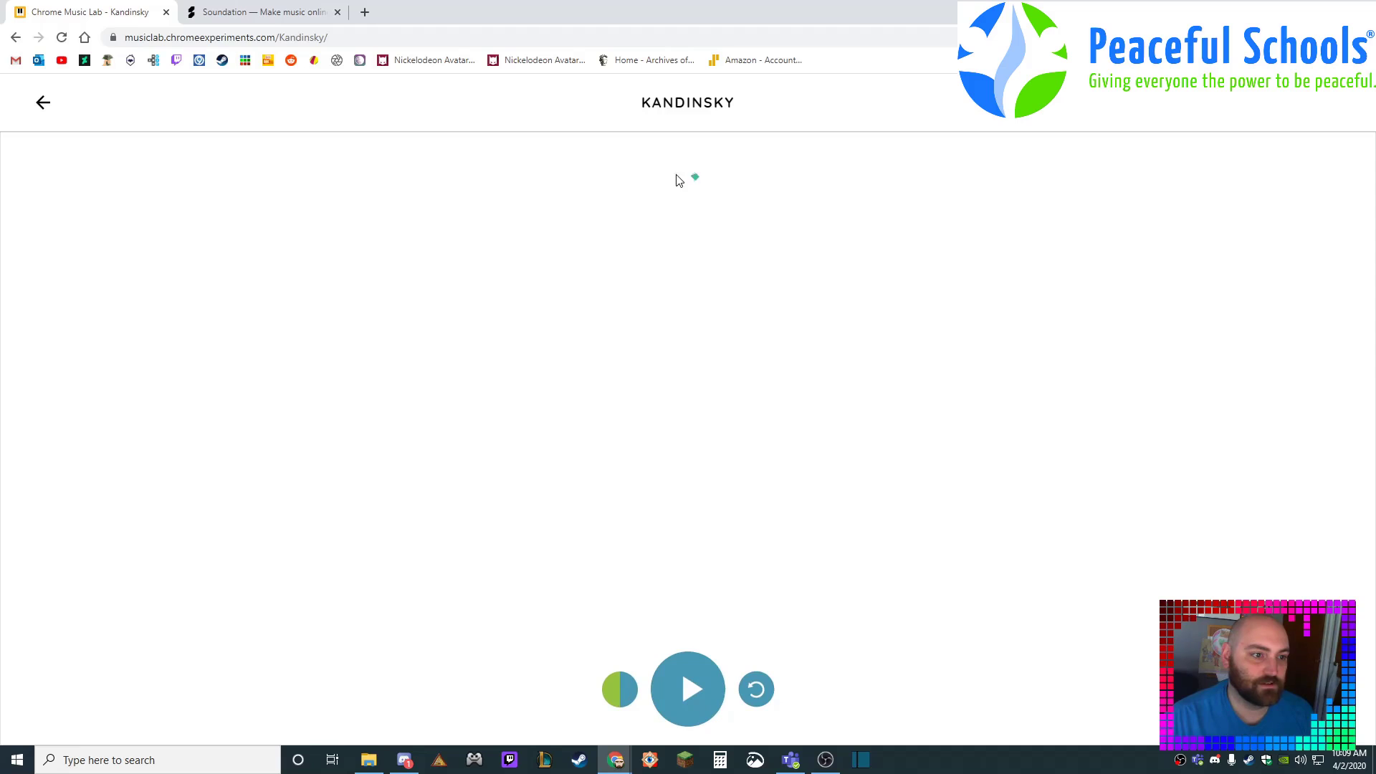
# Step: Draw a large round face with glasses and a zigzag beard, and play the drawing as music
pyautogui.moveTo(677, 175)
pyautogui.mouseDown()
pyautogui.moveTo(528, 277)
pyautogui.moveTo(589, 516)
pyautogui.moveTo(859, 535)
pyautogui.moveTo(847, 223)
pyautogui.moveTo(670, 175)
pyautogui.mouseUp()
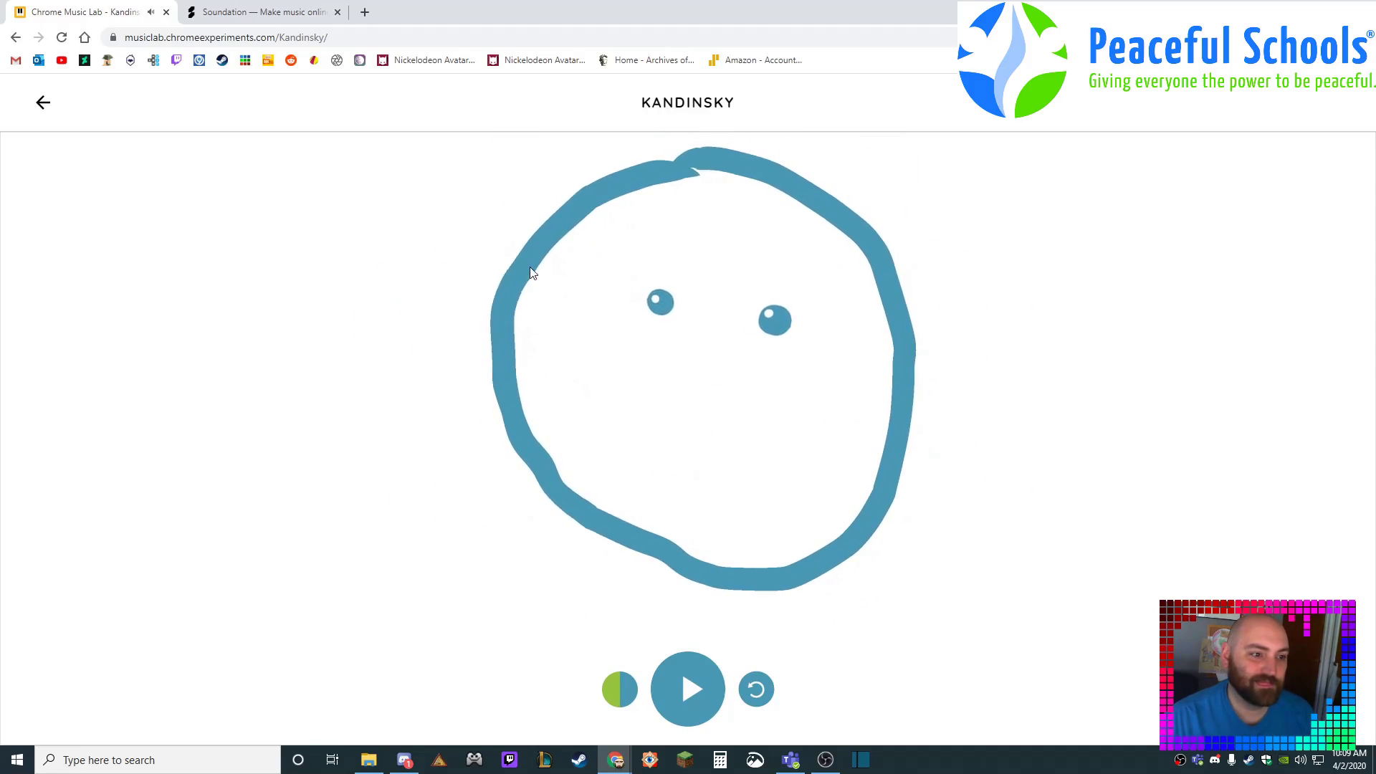
pyautogui.moveTo(572, 232)
pyautogui.mouseDown()
pyautogui.moveTo(907, 320)
pyautogui.moveTo(831, 311)
pyautogui.moveTo(719, 353)
pyautogui.moveTo(700, 329)
pyautogui.moveTo(604, 291)
pyautogui.moveTo(735, 274)
pyautogui.mouseUp()
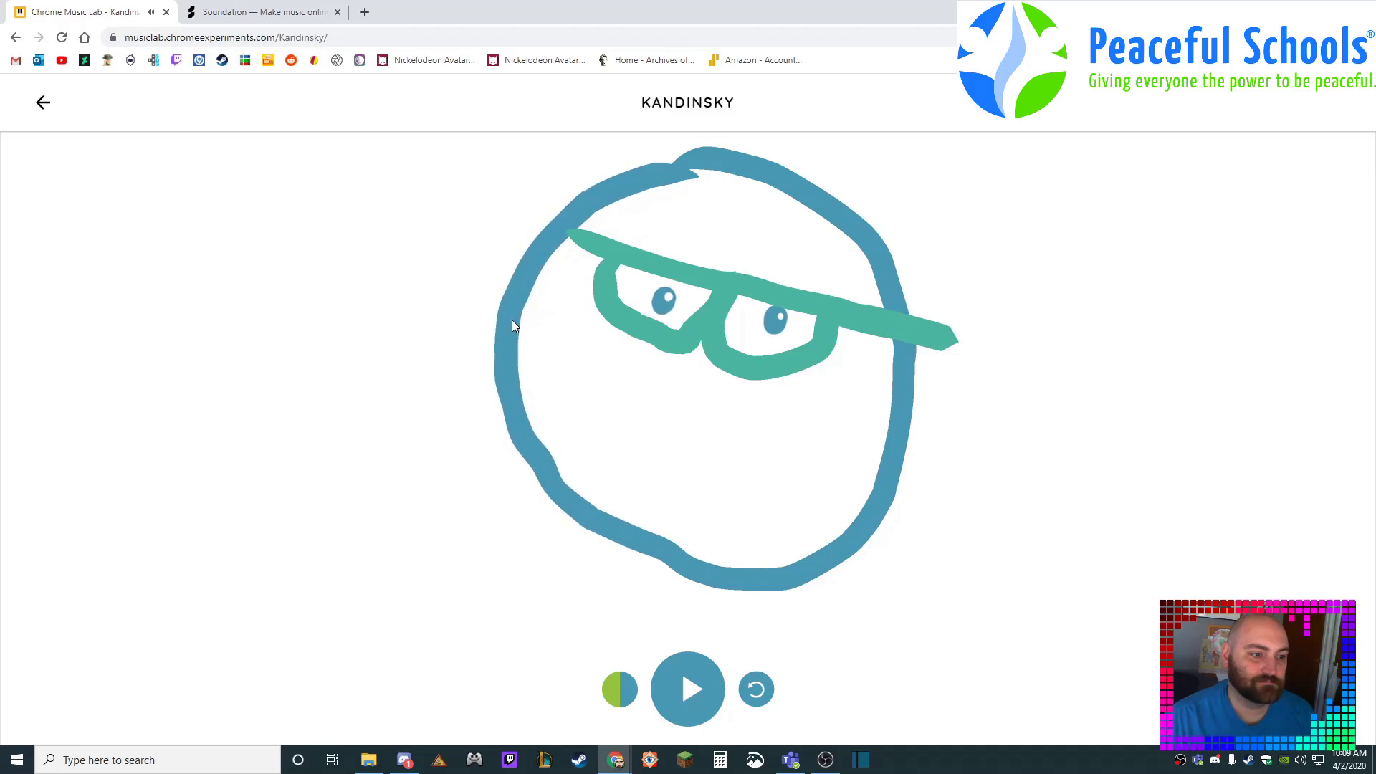
pyautogui.moveTo(506, 337)
pyautogui.mouseDown()
pyautogui.moveTo(591, 355)
pyautogui.moveTo(573, 434)
pyautogui.moveTo(713, 620)
pyautogui.moveTo(811, 494)
pyautogui.moveTo(909, 480)
pyautogui.moveTo(849, 392)
pyautogui.mouseUp()
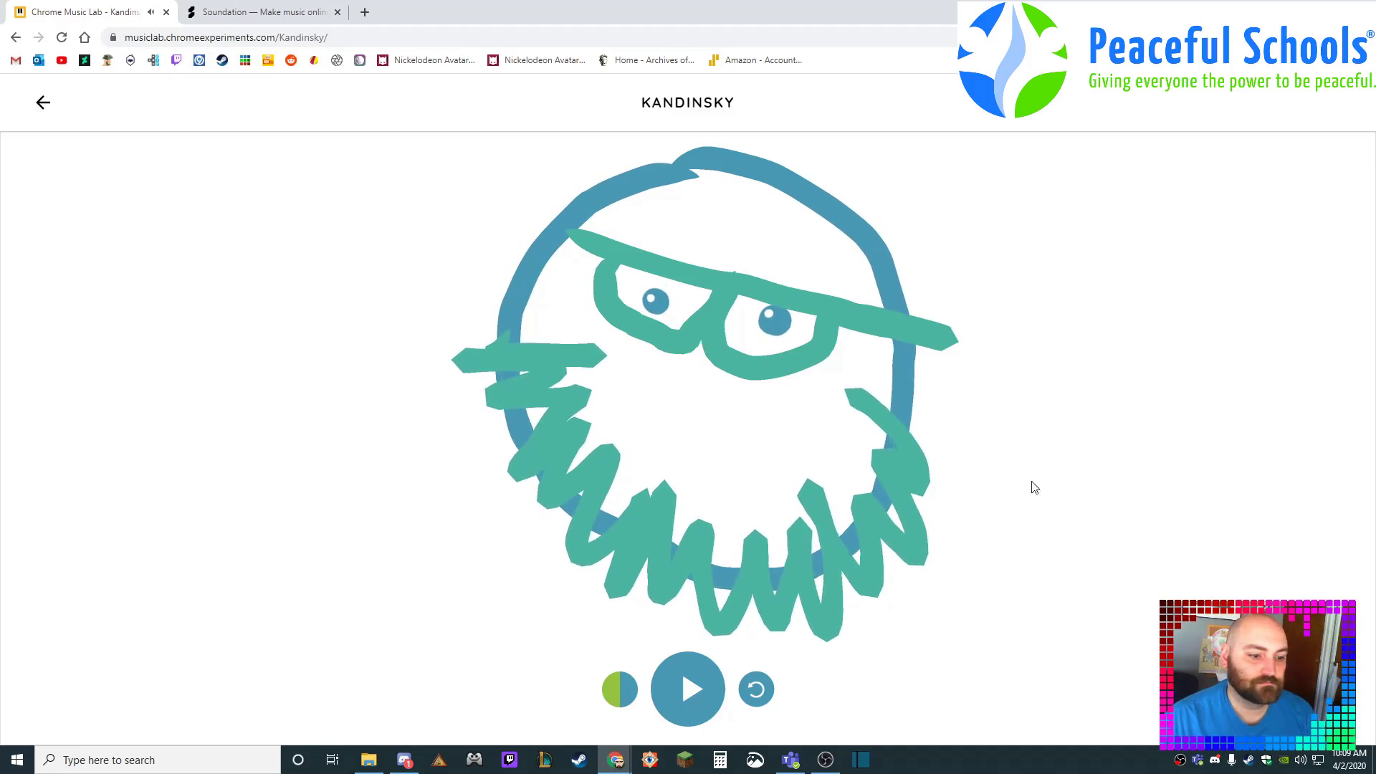
pyautogui.click(691, 690)
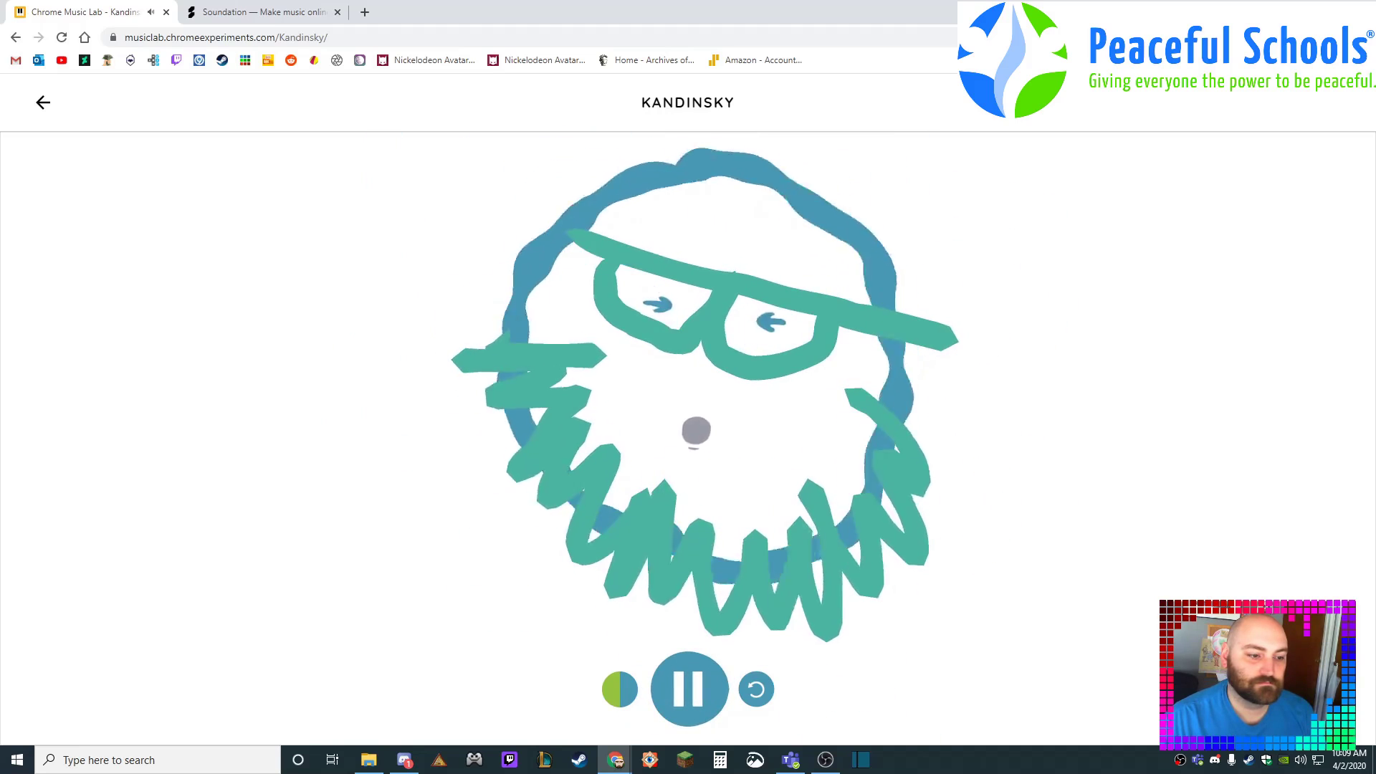
pyautogui.click(686, 716)
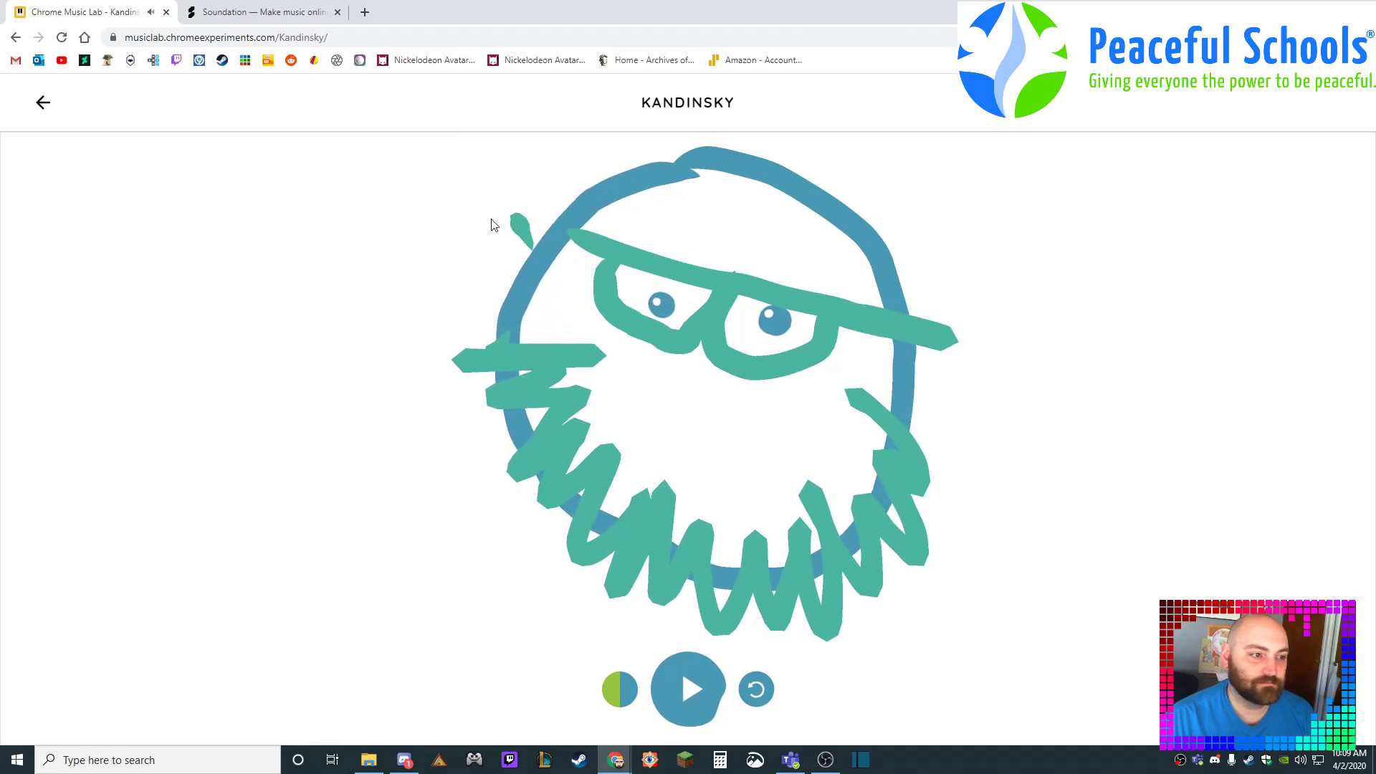
# Step: Draw an ear on each side of the face, play the drawing again, and return to the experiments overview
pyautogui.moveTo(494, 224); pyautogui.dragTo(517, 308)
pyautogui.moveTo(908, 356); pyautogui.dragTo(935, 410)
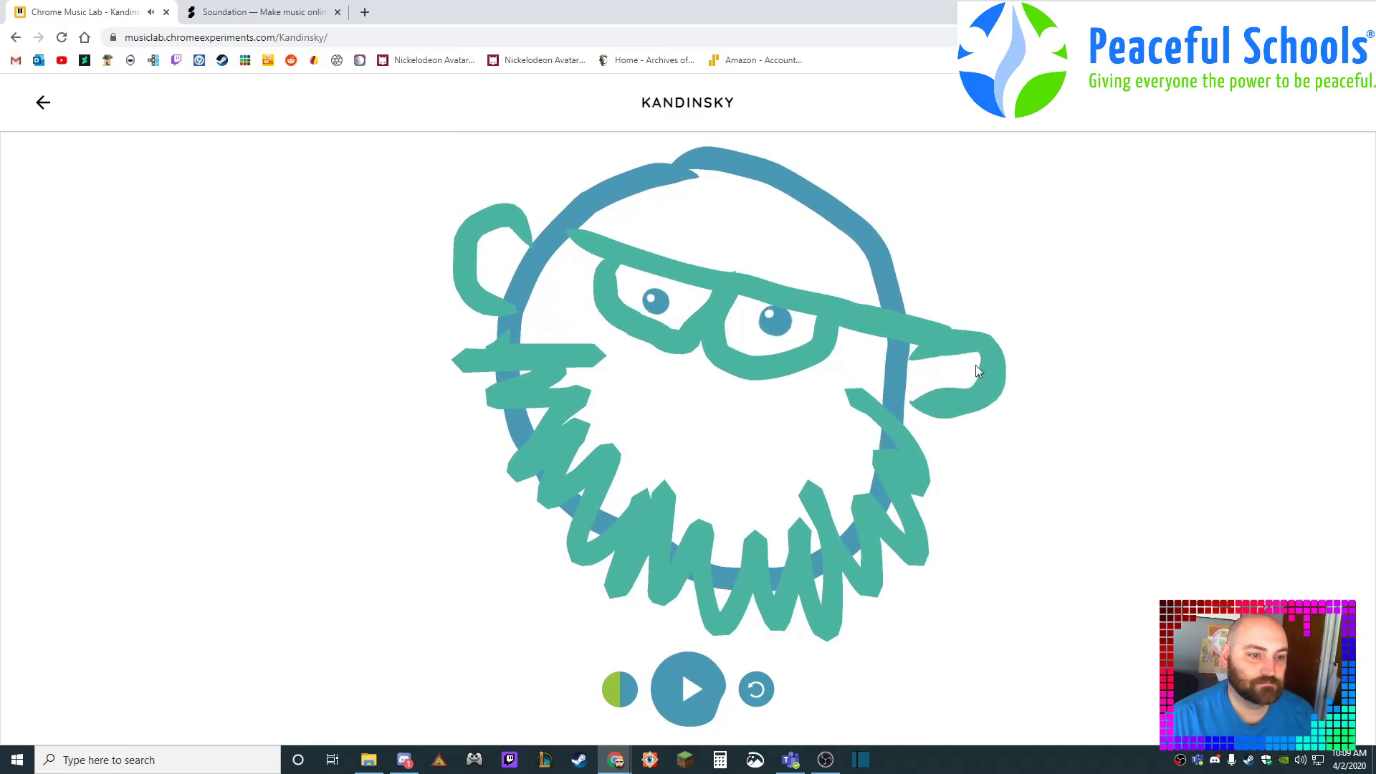
pyautogui.click(692, 690)
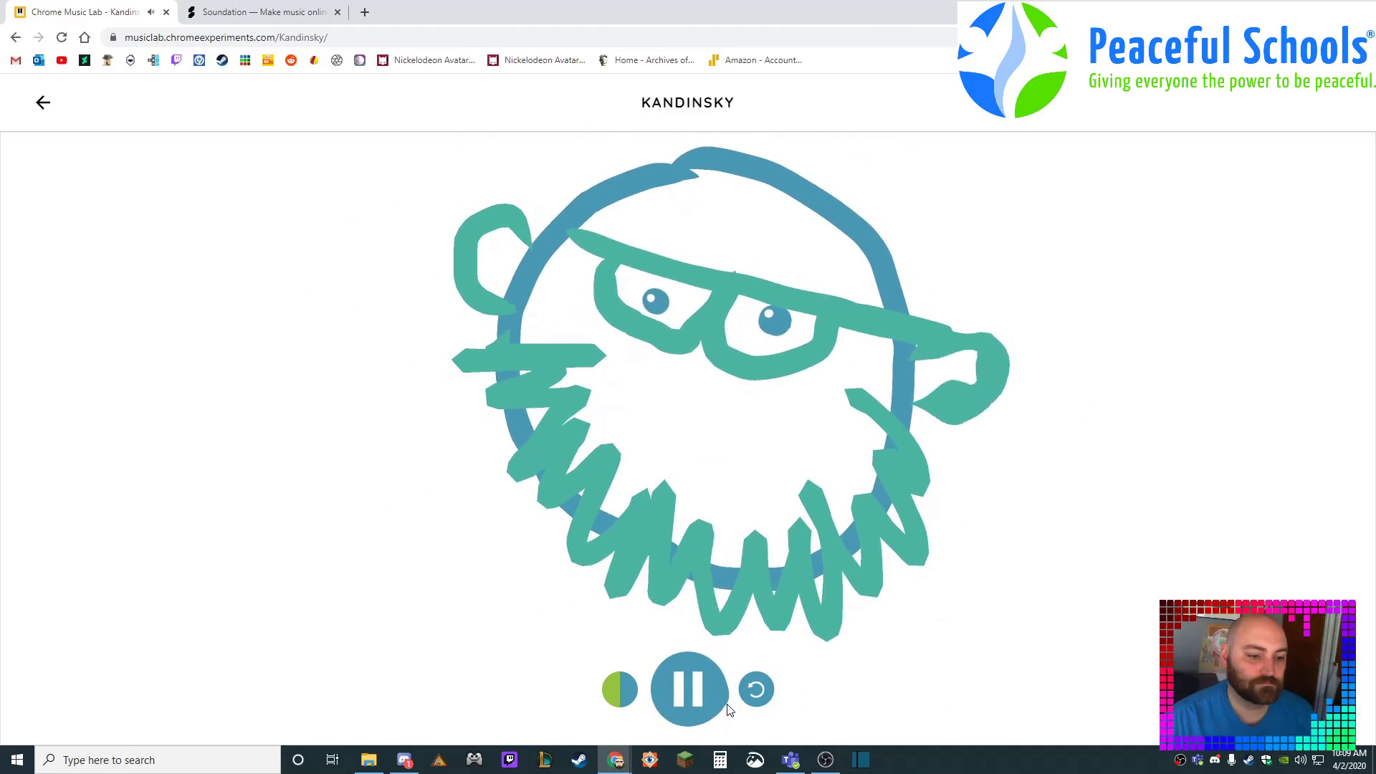
pyautogui.click(690, 707)
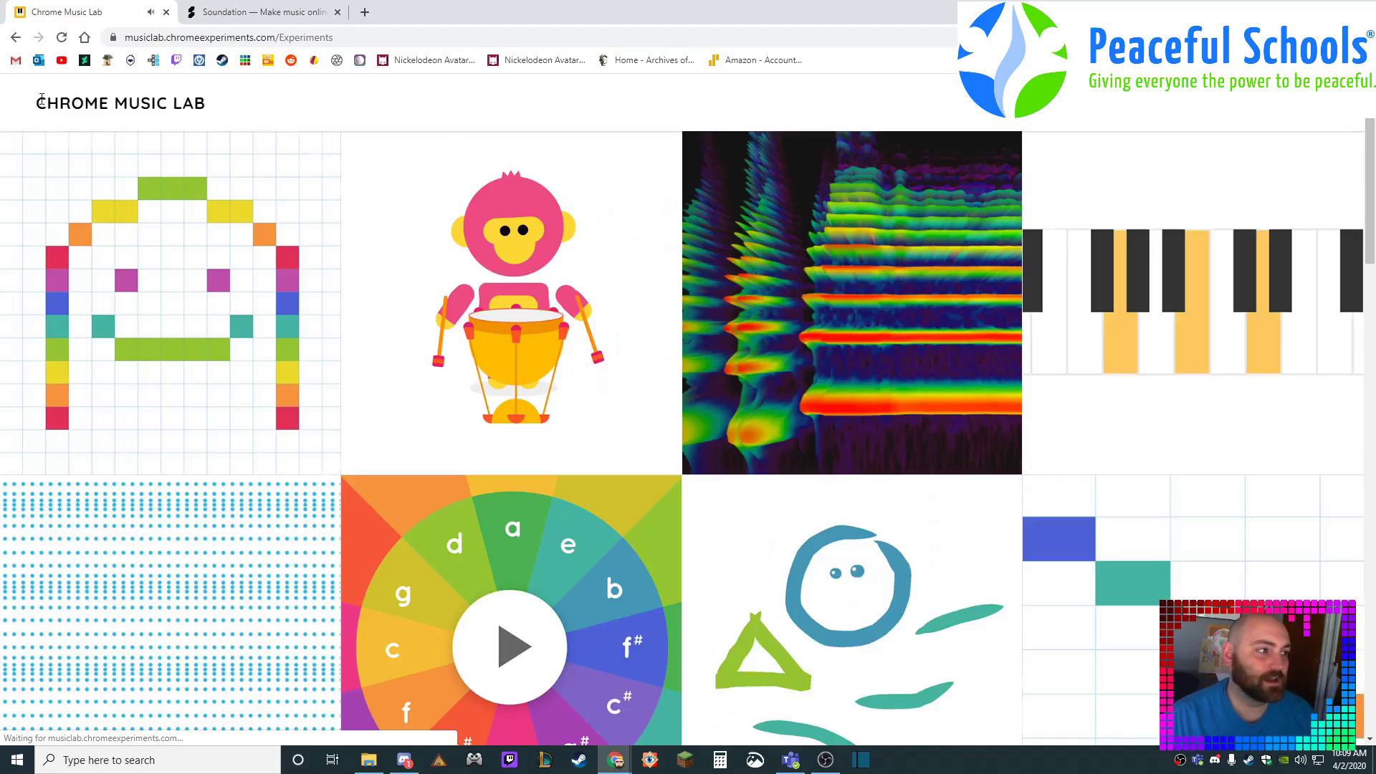
pyautogui.click(43, 103)
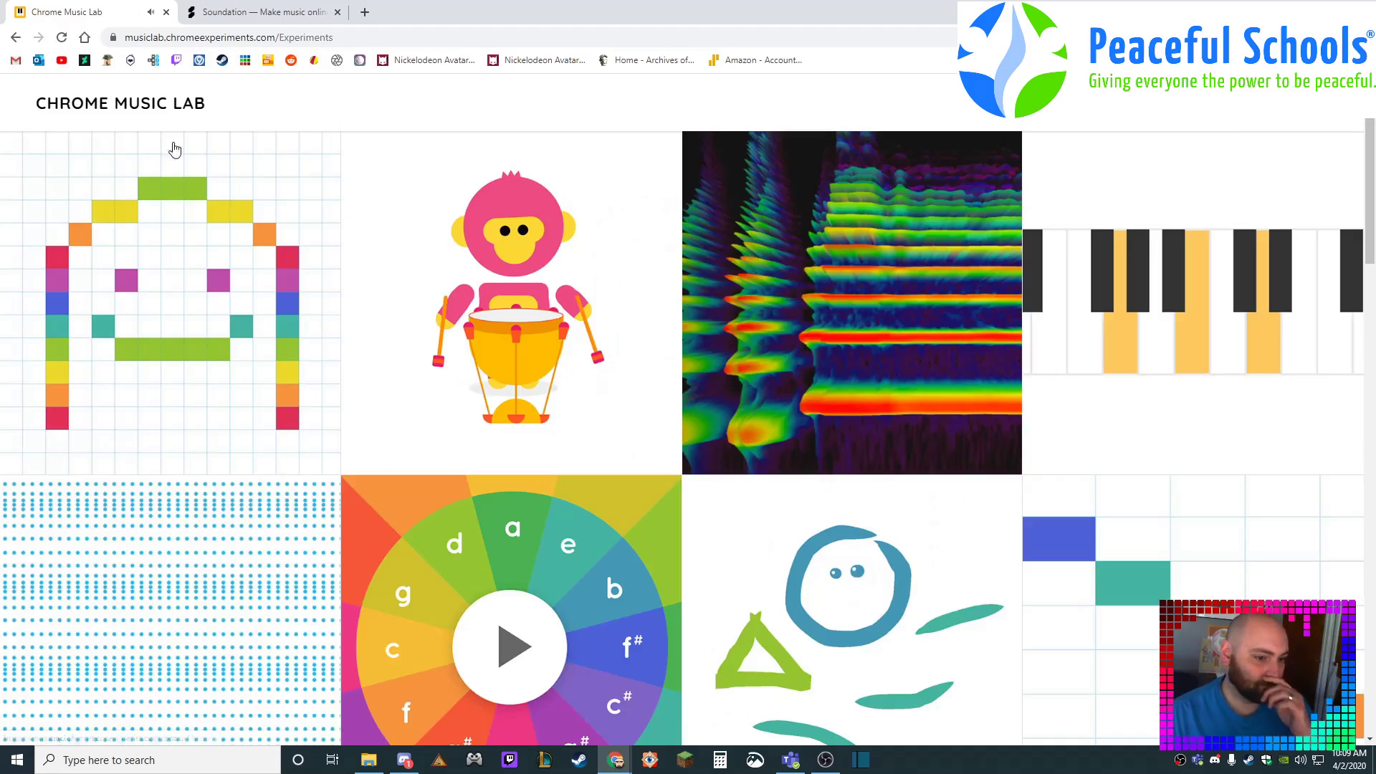
# Step: Look through the experiments overview and open the Oscillators experiment with the pink triangle character
pyautogui.scroll(-8, 660, 184)
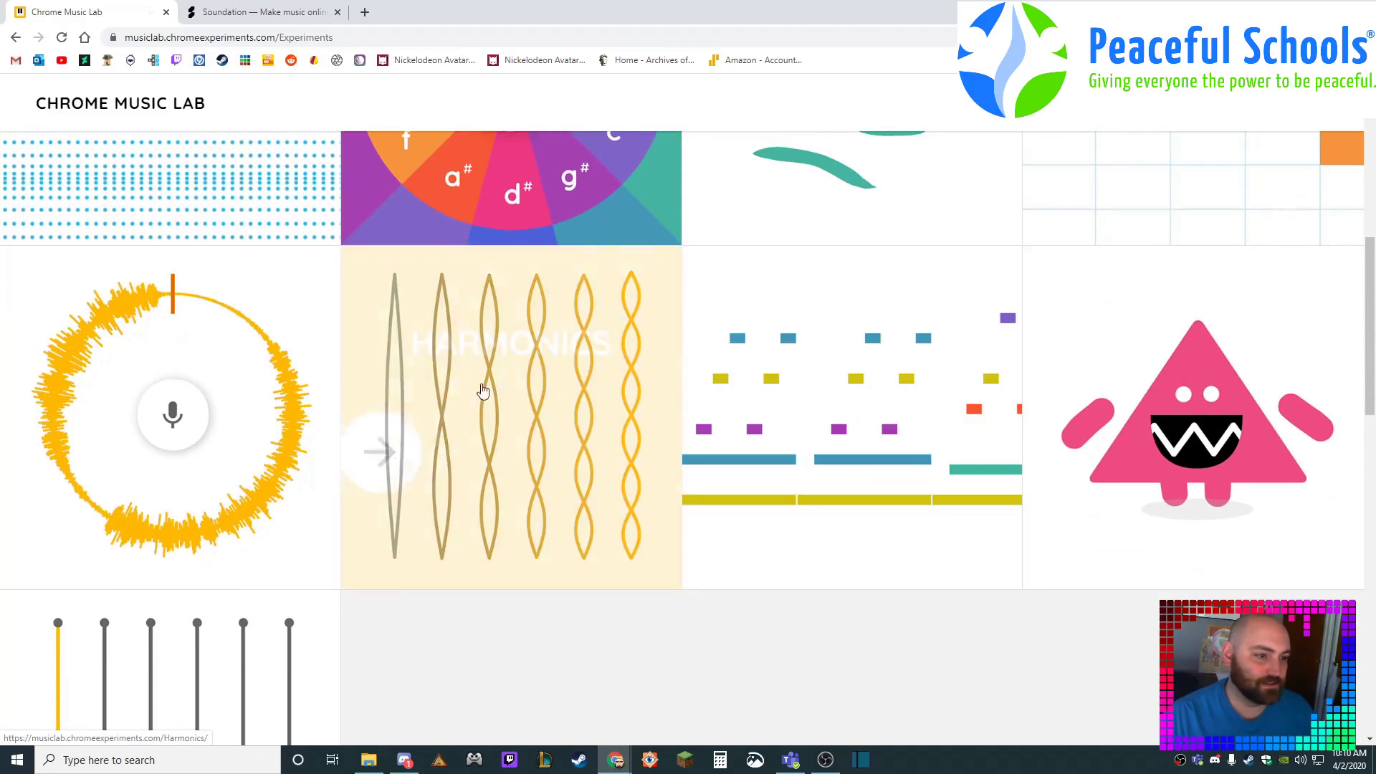
pyautogui.scroll(-2, 483, 391)
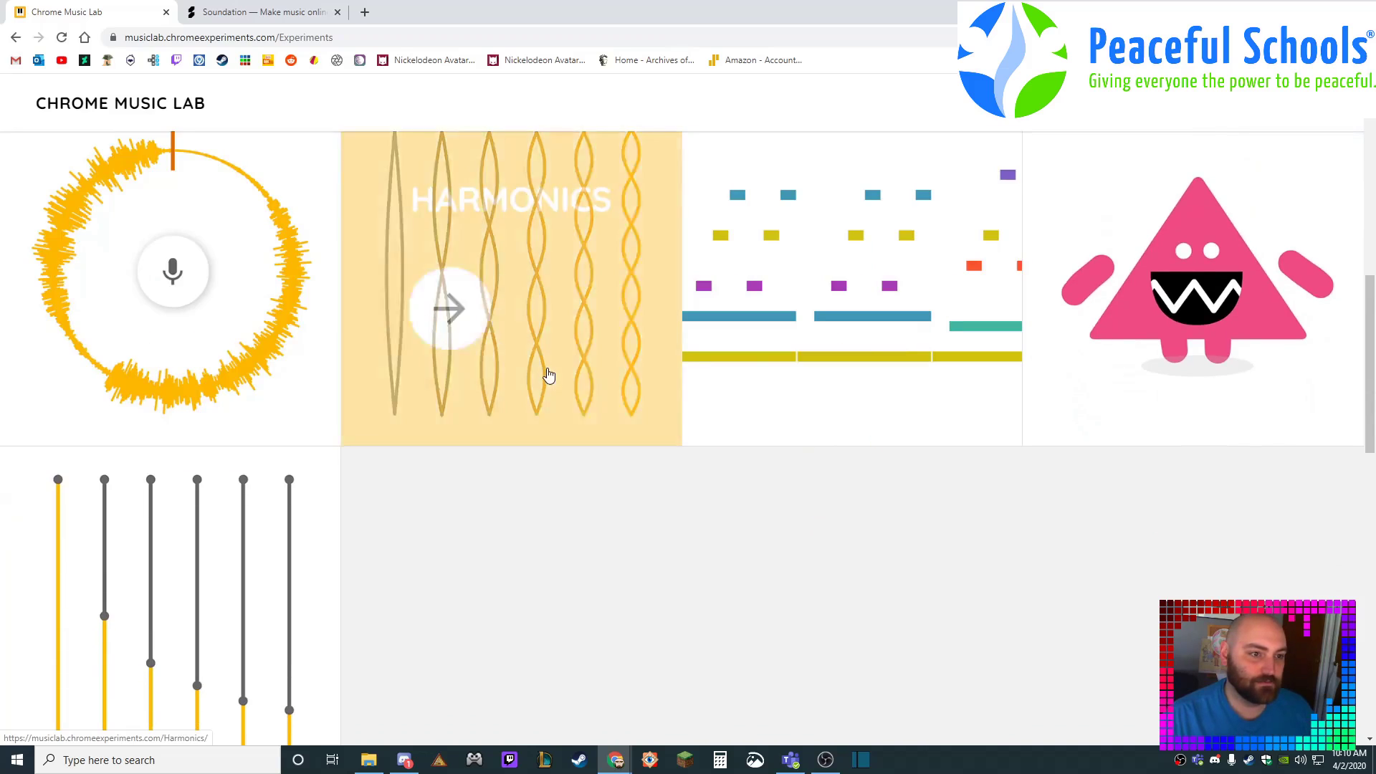
pyautogui.scroll(-2, 621, 533)
pyautogui.scroll(3, 600, 519)
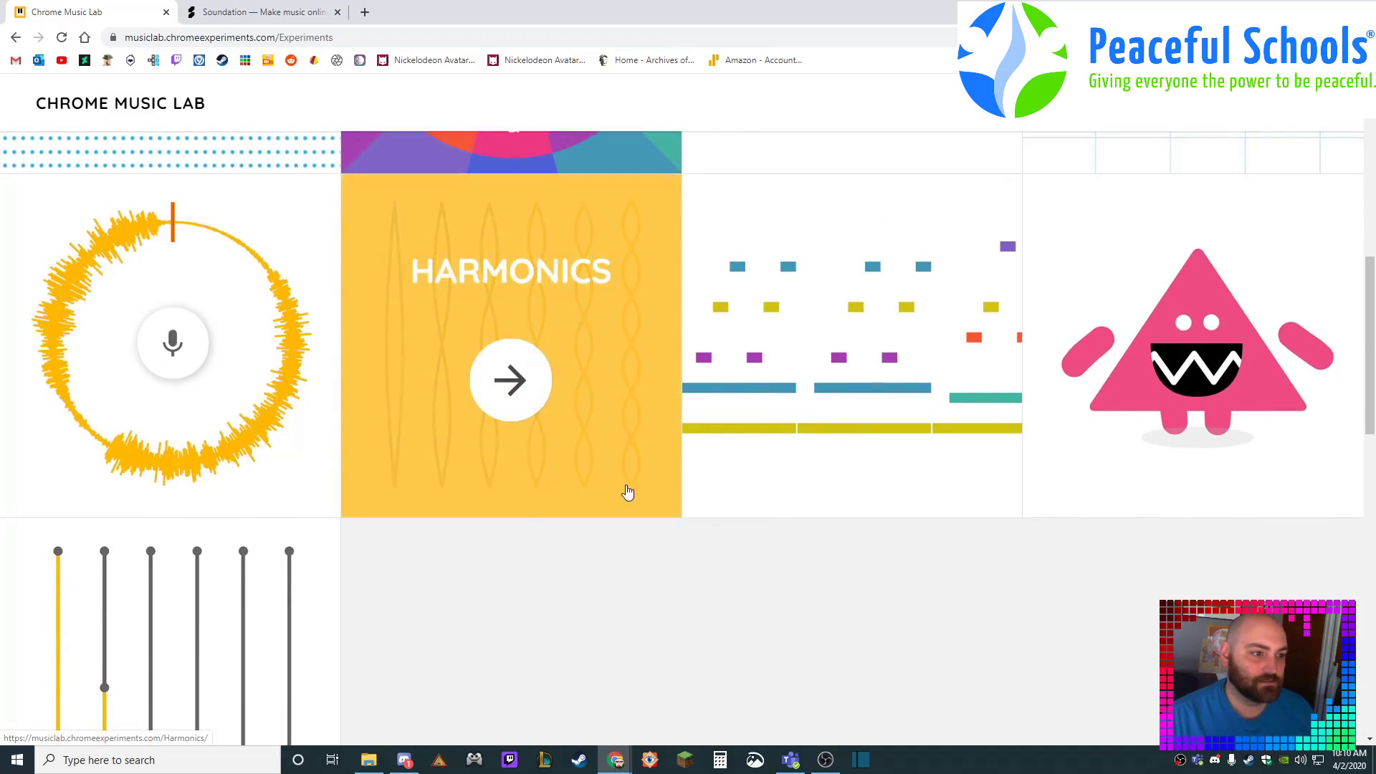
pyautogui.scroll(1, 502, 566)
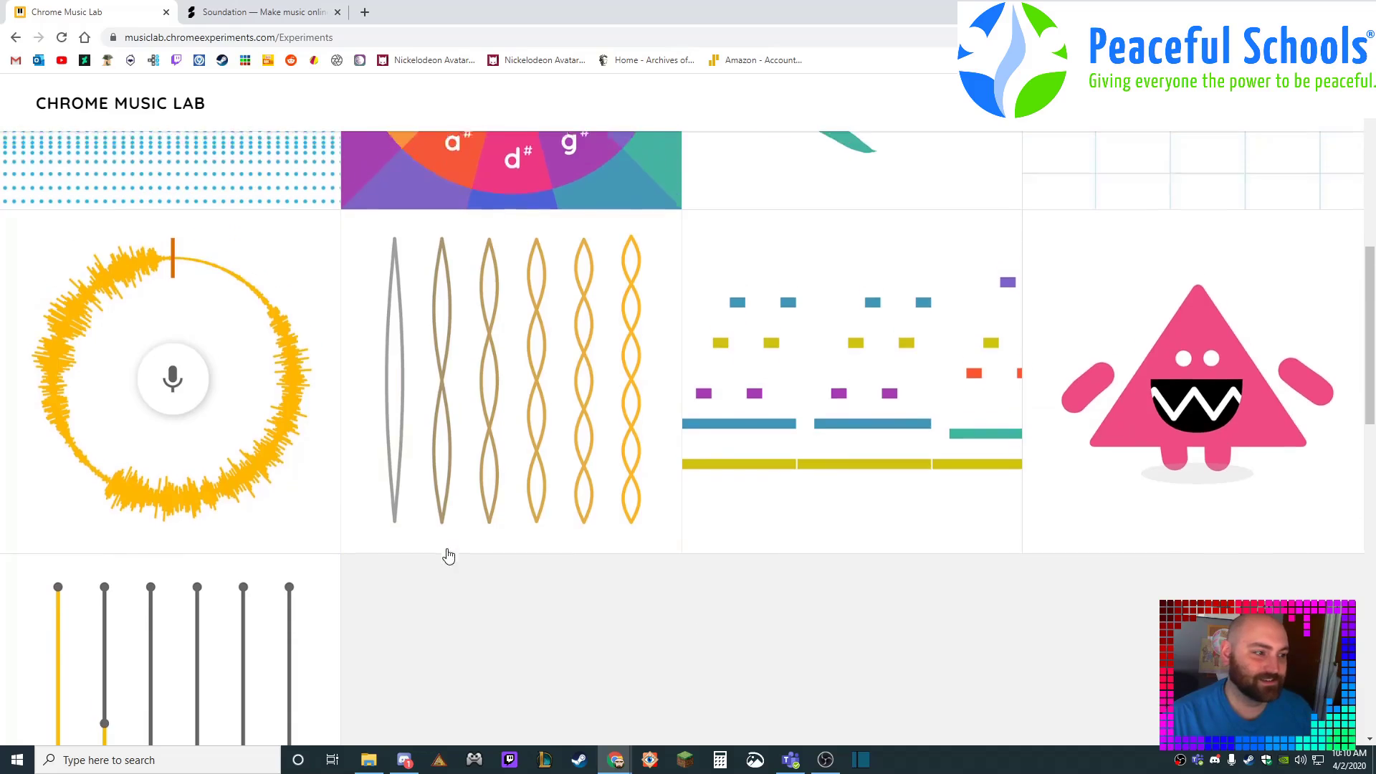
pyautogui.click(1190, 453)
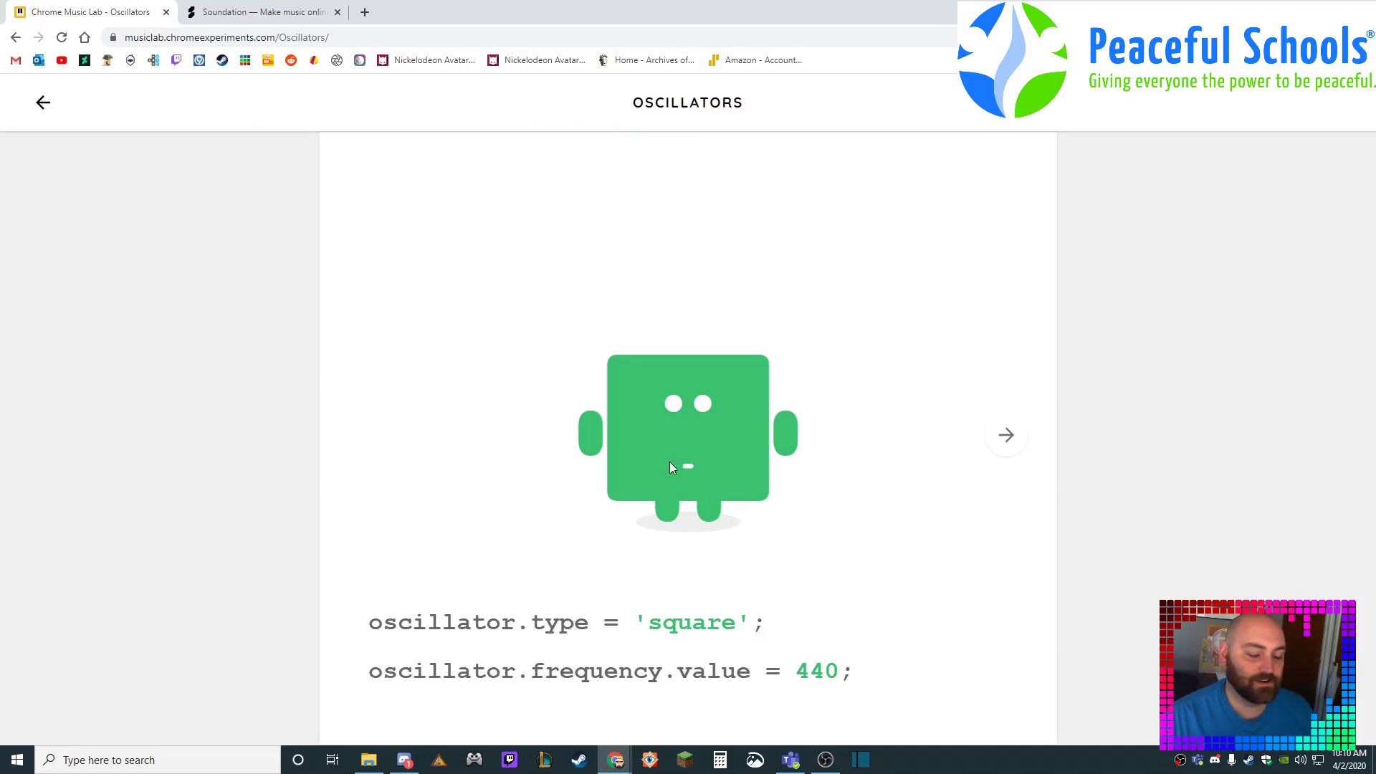
# Step: Play each oscillator character in turn from square through triangle to sine, varying its pitch and bringing the sine frequency to 1065
pyautogui.moveTo(664, 457); pyautogui.dragTo(664, 394)
pyautogui.click(1007, 438)
pyautogui.moveTo(715, 467); pyautogui.dragTo(703, 369)
pyautogui.click(1007, 435)
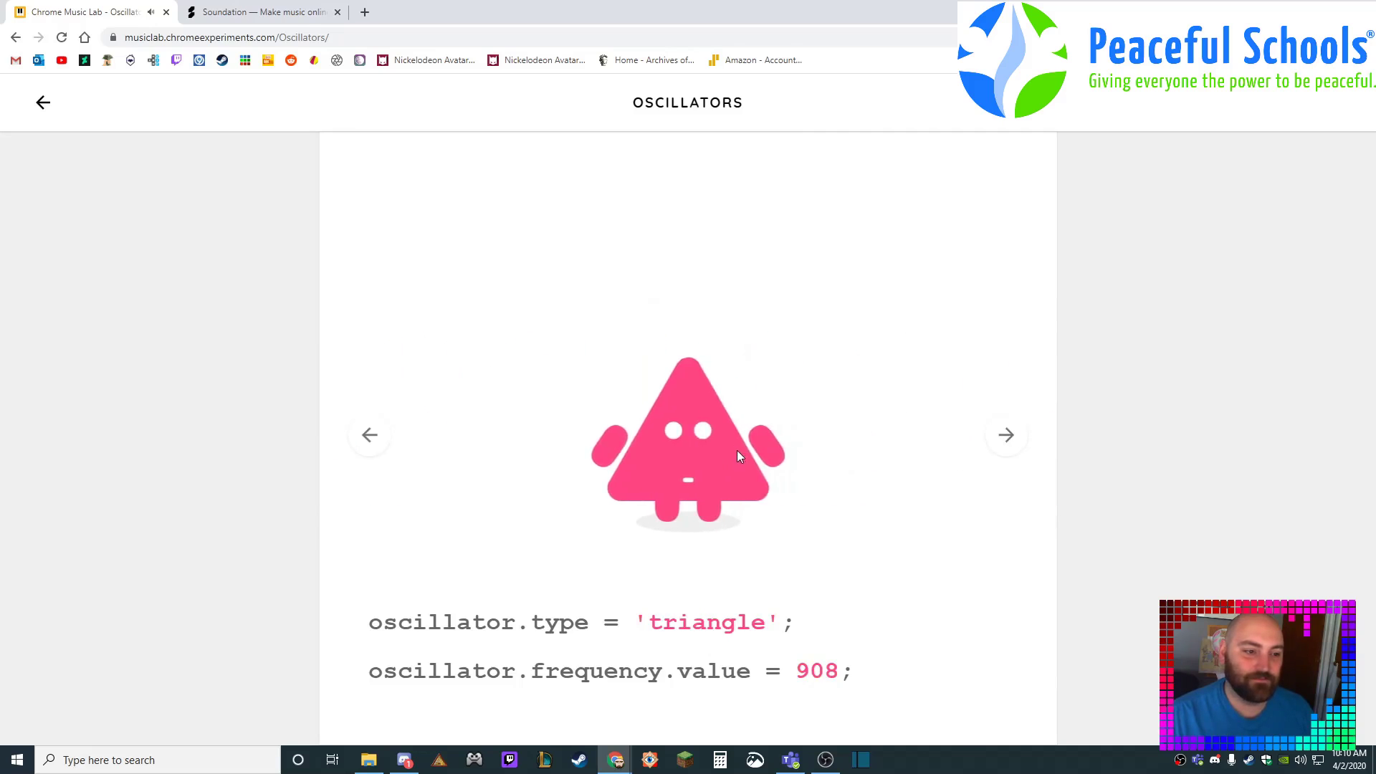
pyautogui.moveTo(737, 450); pyautogui.dragTo(700, 408)
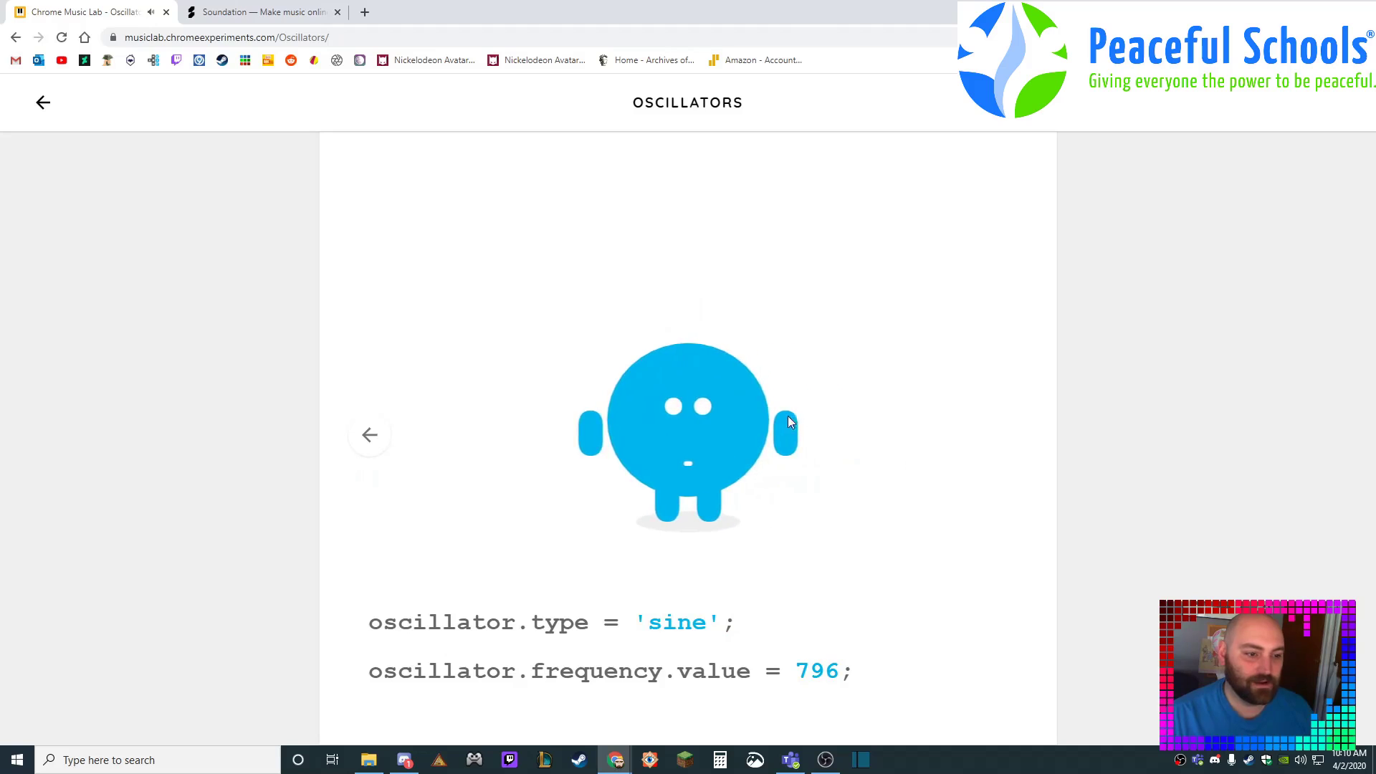
pyautogui.moveTo(745, 396); pyautogui.dragTo(762, 300)
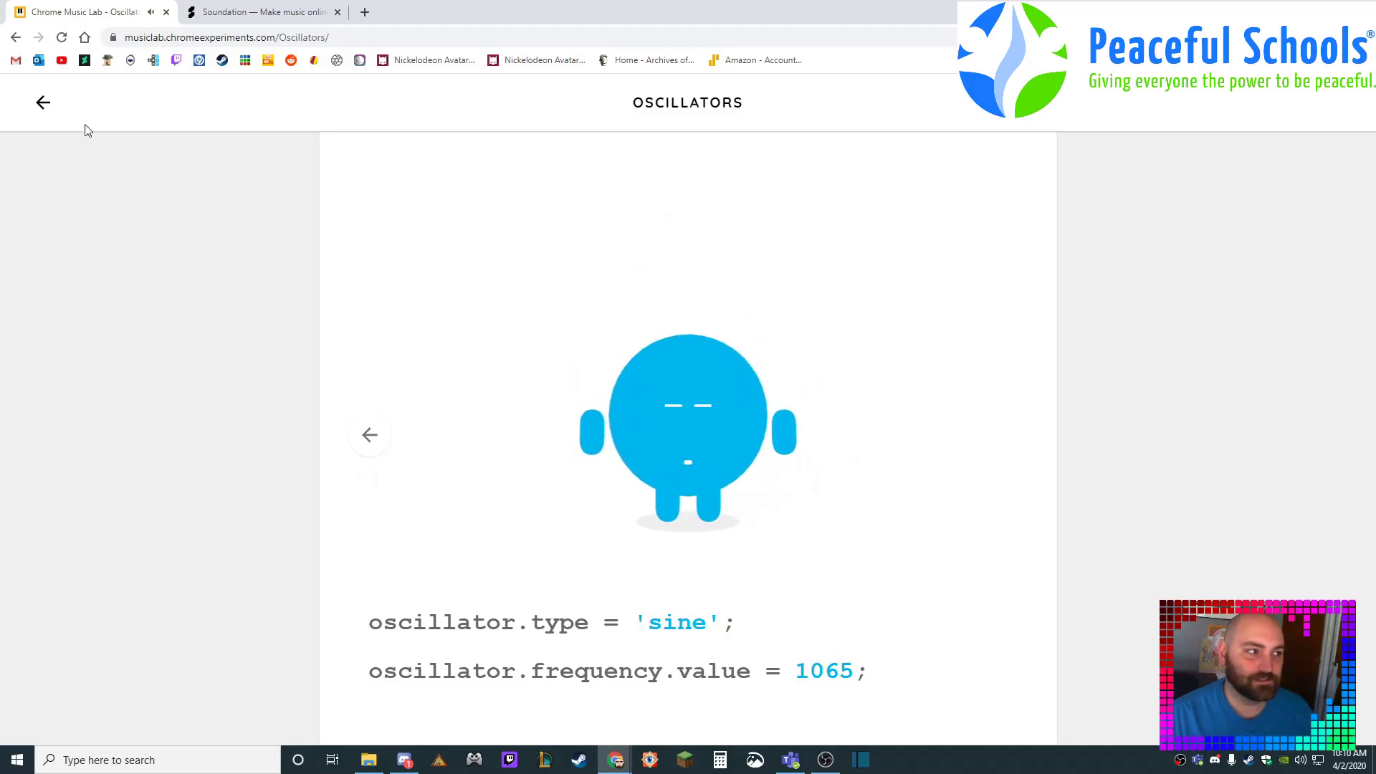
# Step: Return to the experiments overview and look through the other available experiments
pyautogui.click(43, 103)
pyautogui.scroll(-13, 674, 334)
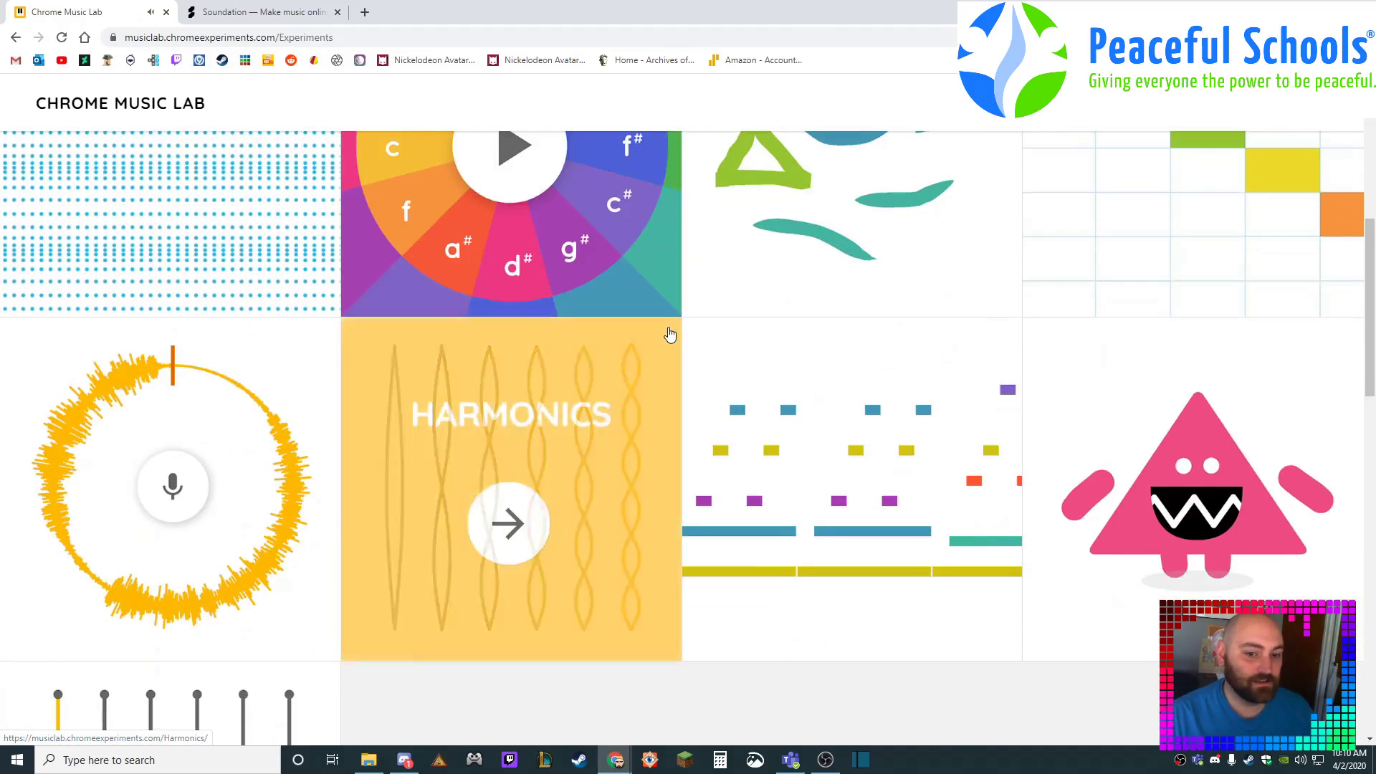
pyautogui.scroll(5, 668, 335)
pyautogui.scroll(9, 668, 335)
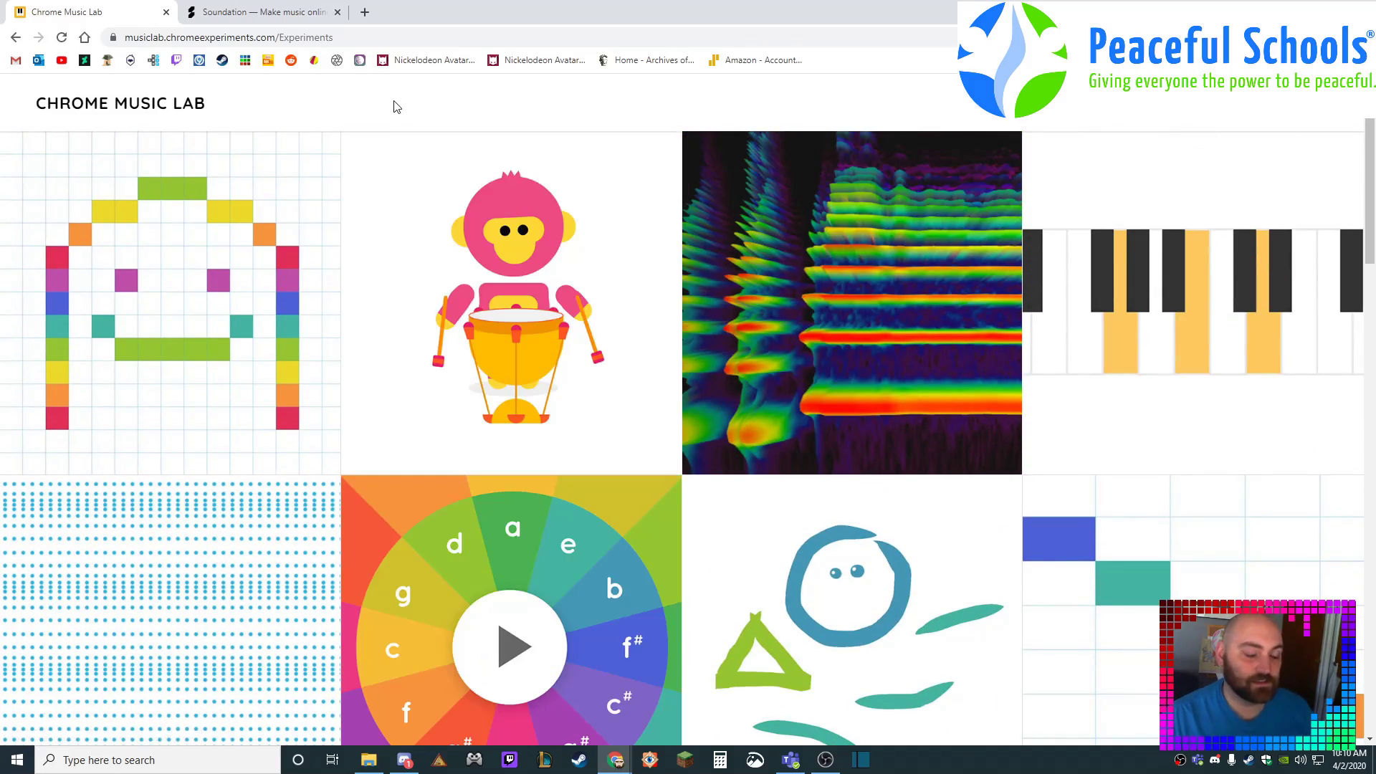
# Step: Switch to the Soundation site and log in with the first listed Google account
pyautogui.click(261, 12)
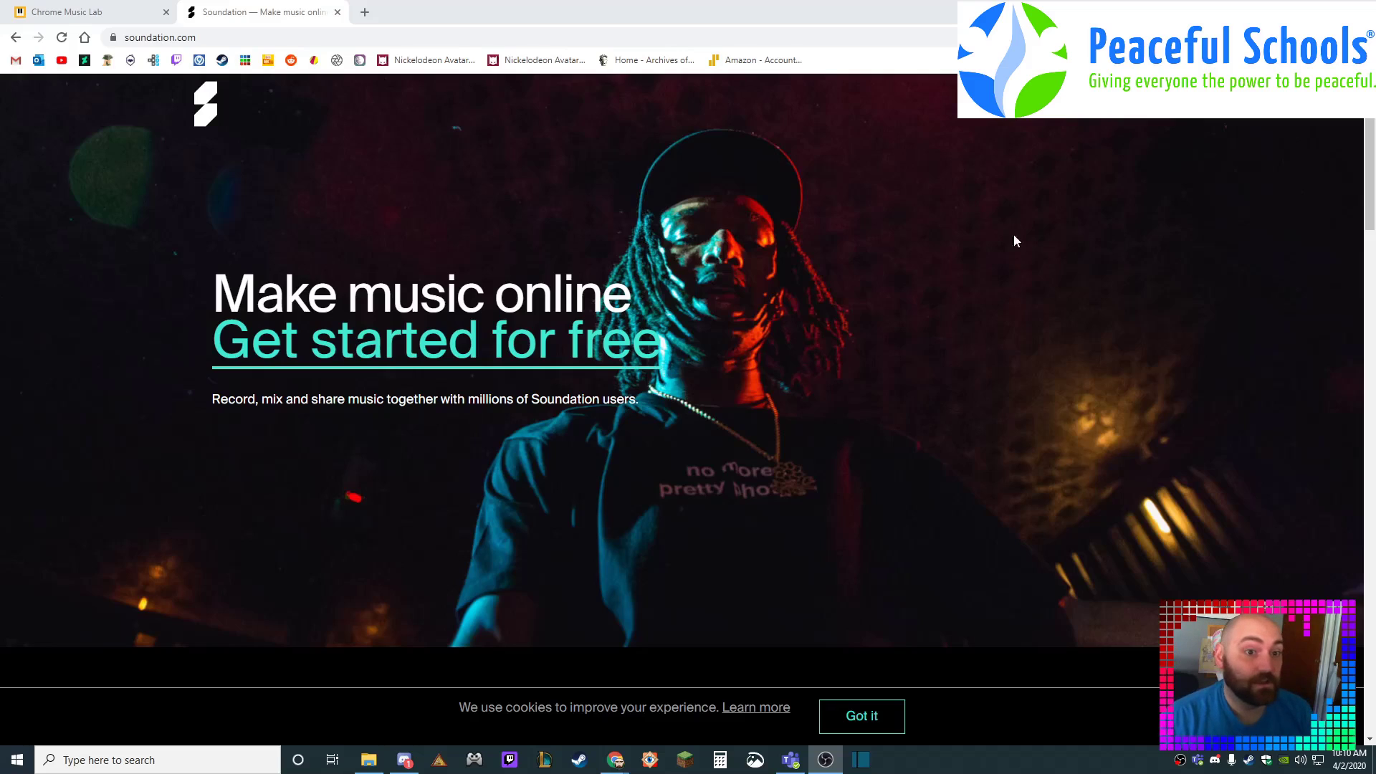
pyautogui.click(1016, 104)
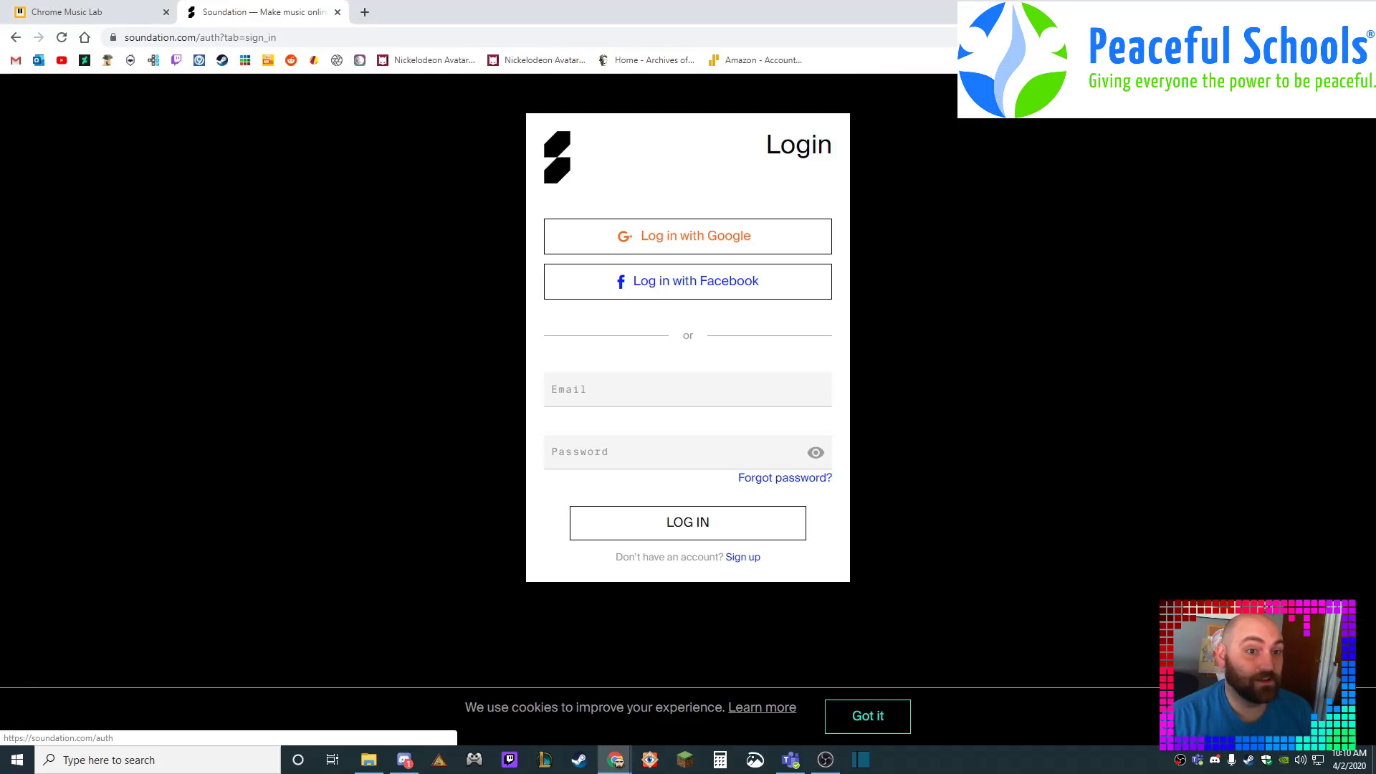
pyautogui.click(650, 239)
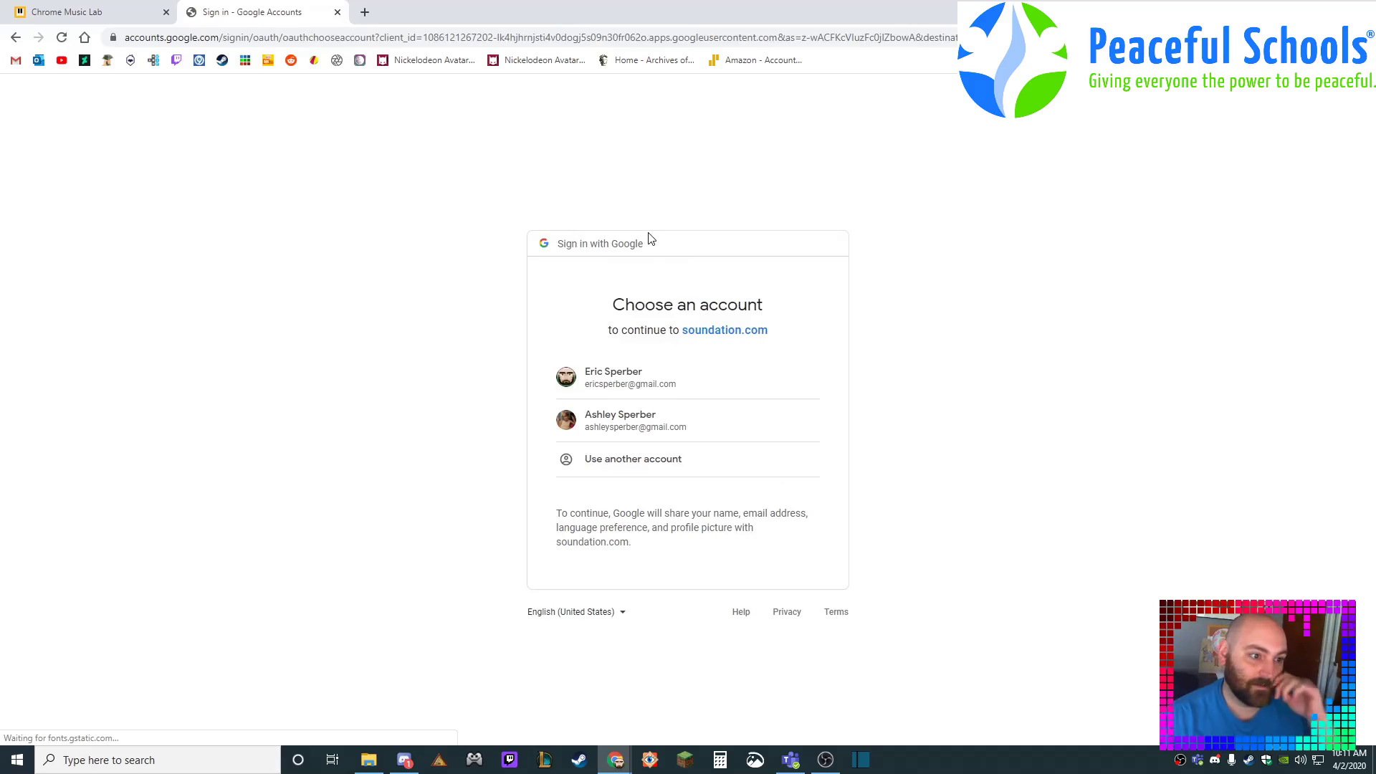
pyautogui.click(647, 378)
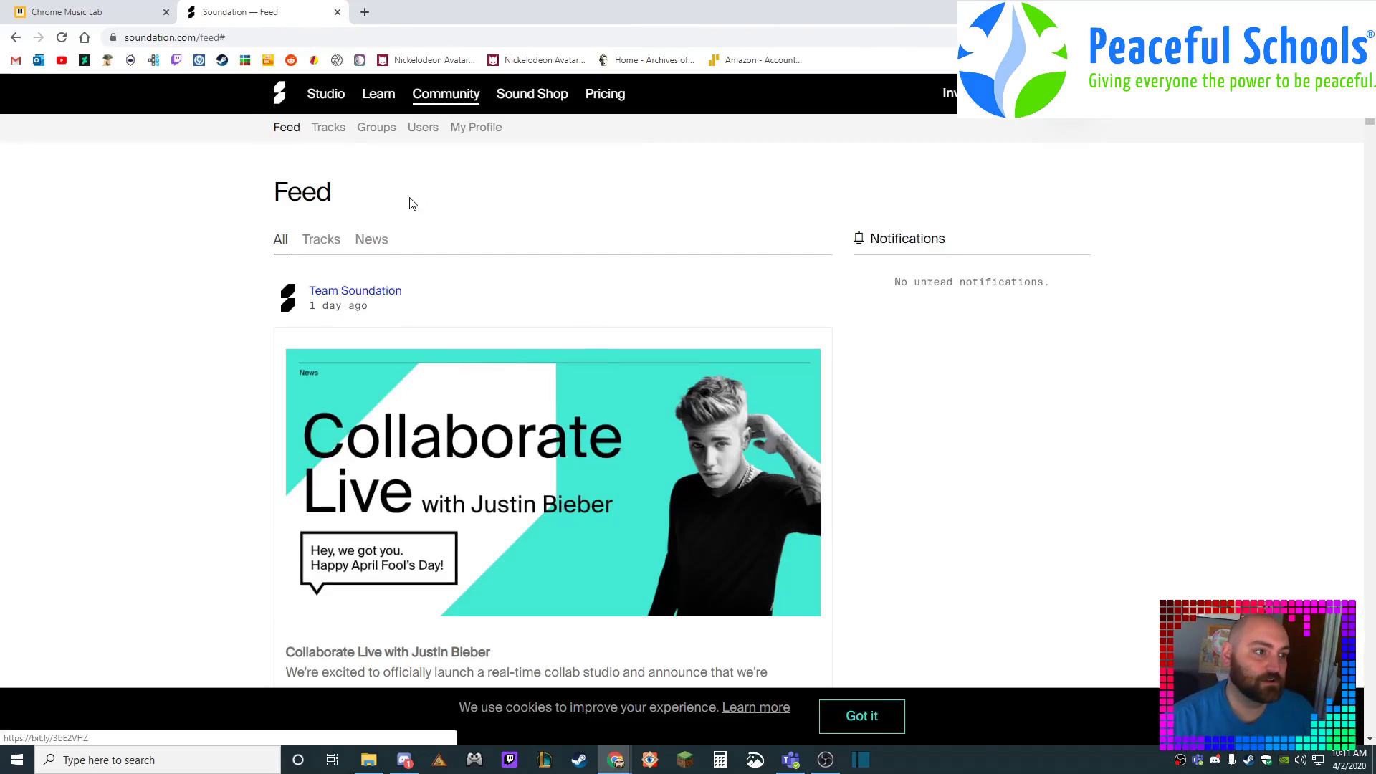
# Step: Open the Soundation Studio, start a new song from the Blank template, and dismiss the welcome tour
pyautogui.click(320, 97)
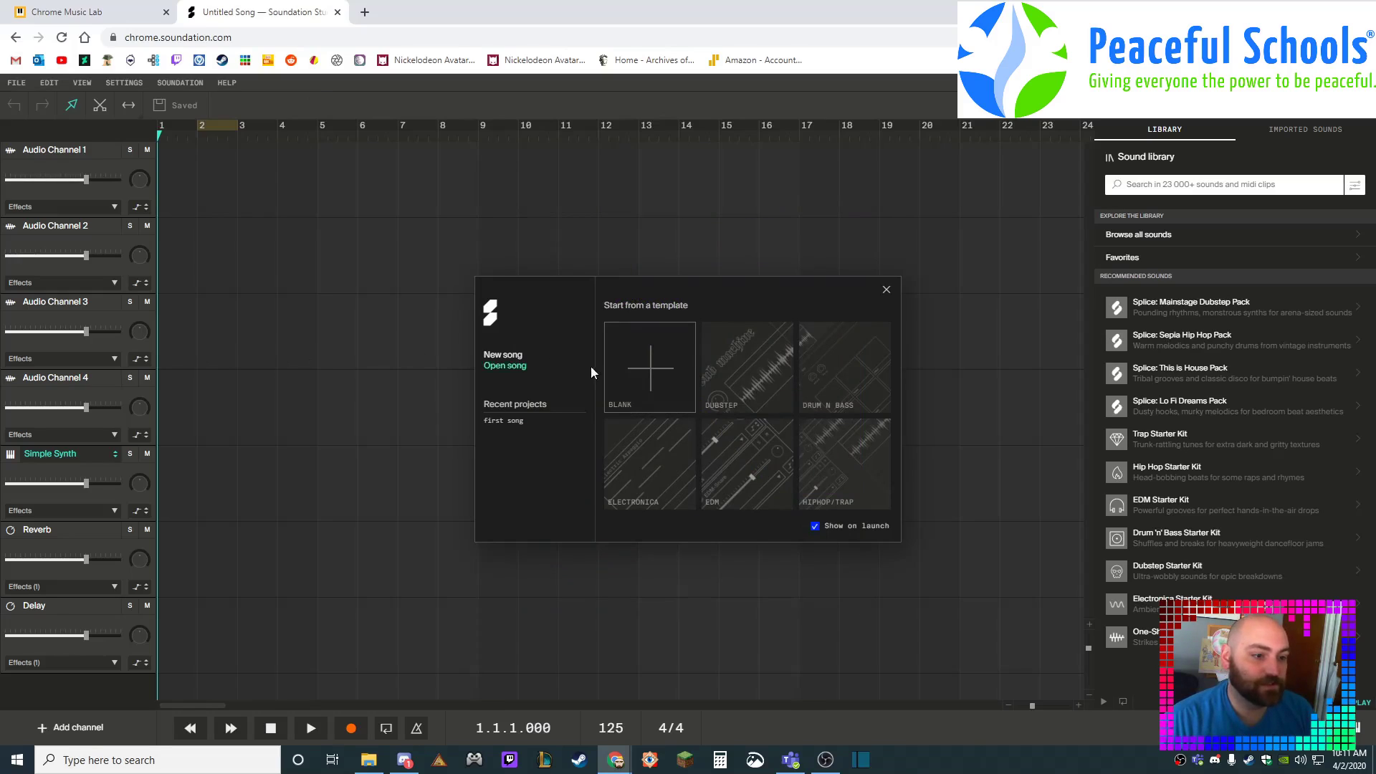
pyautogui.click(643, 368)
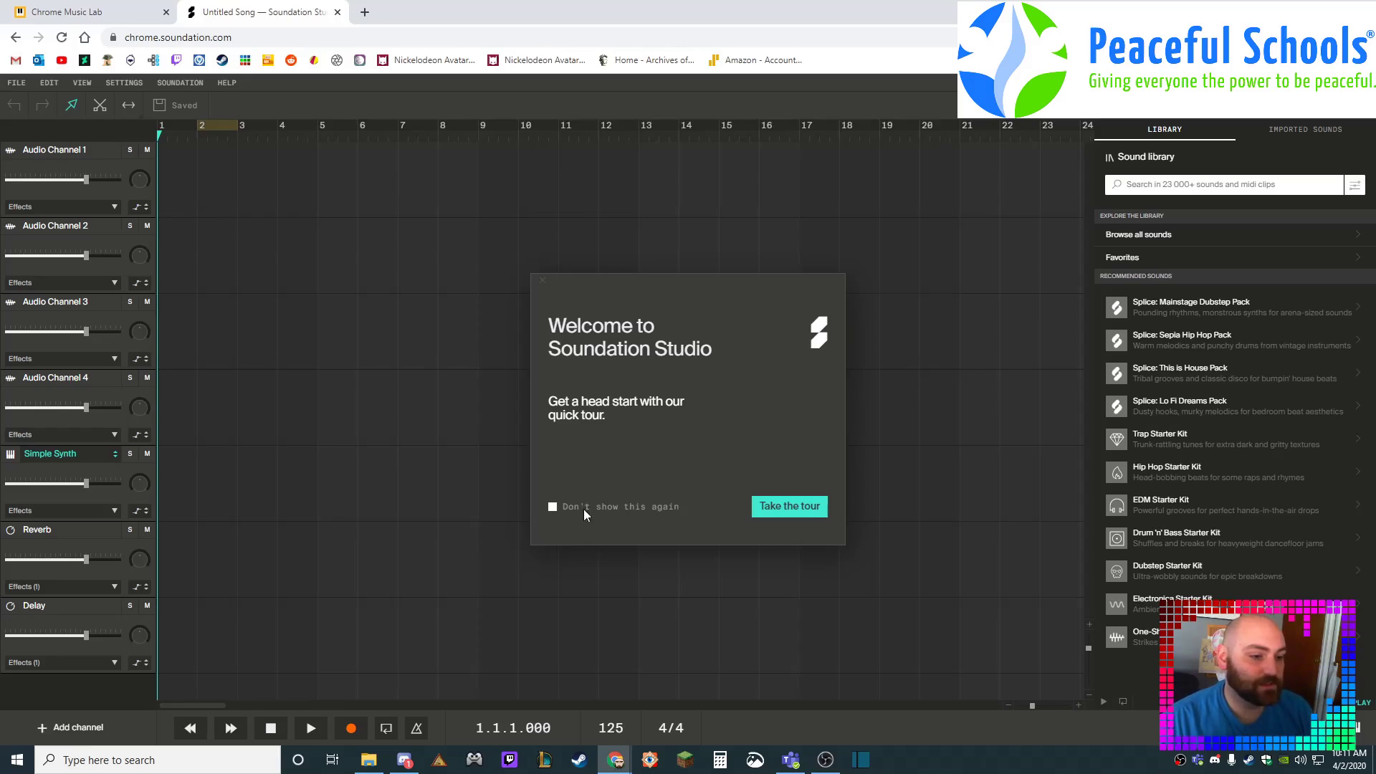
pyautogui.click(546, 282)
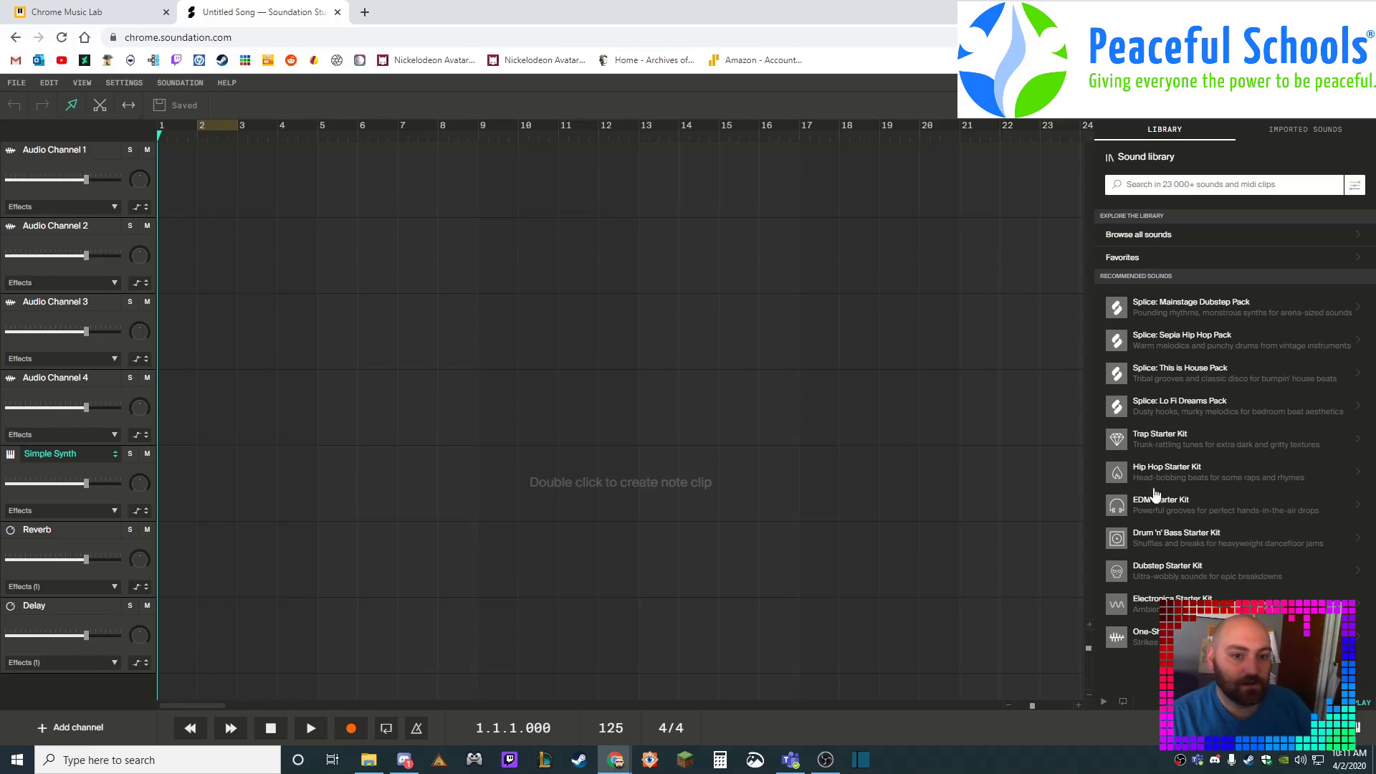
# Step: Browse all sounds in the library and preview the dubstep synths, an MCS_90 vintage sample, and the MCS_110 college knockout drum loop
pyautogui.click(1139, 235)
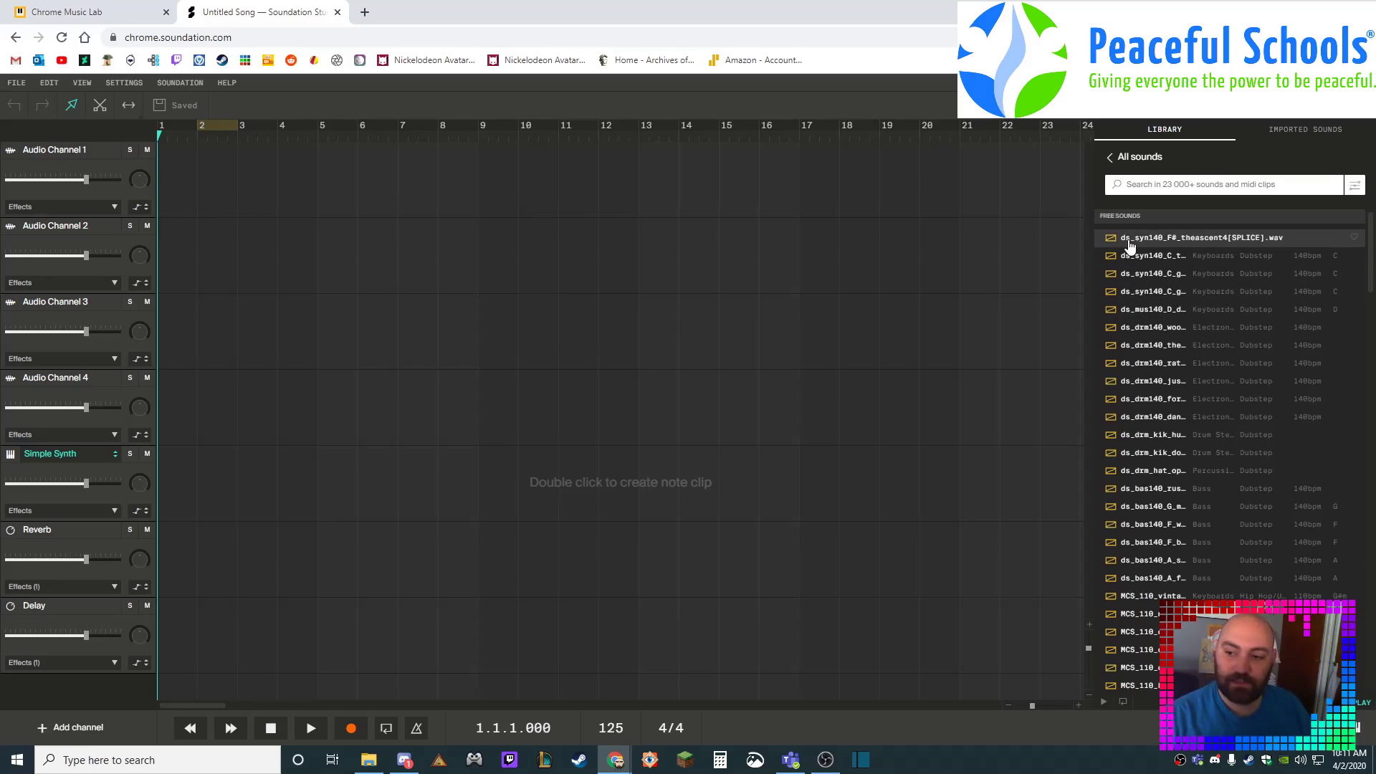
pyautogui.click(1129, 246)
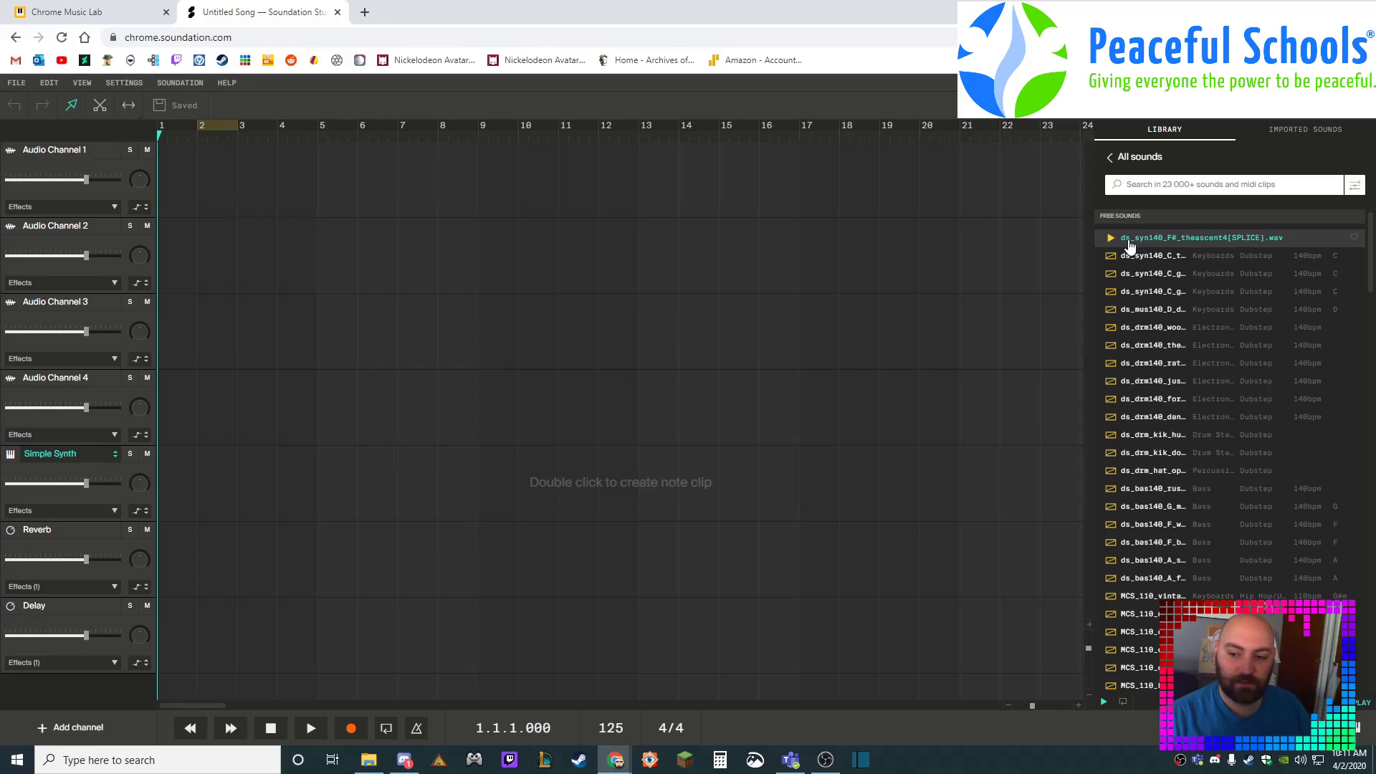
pyautogui.click(1130, 258)
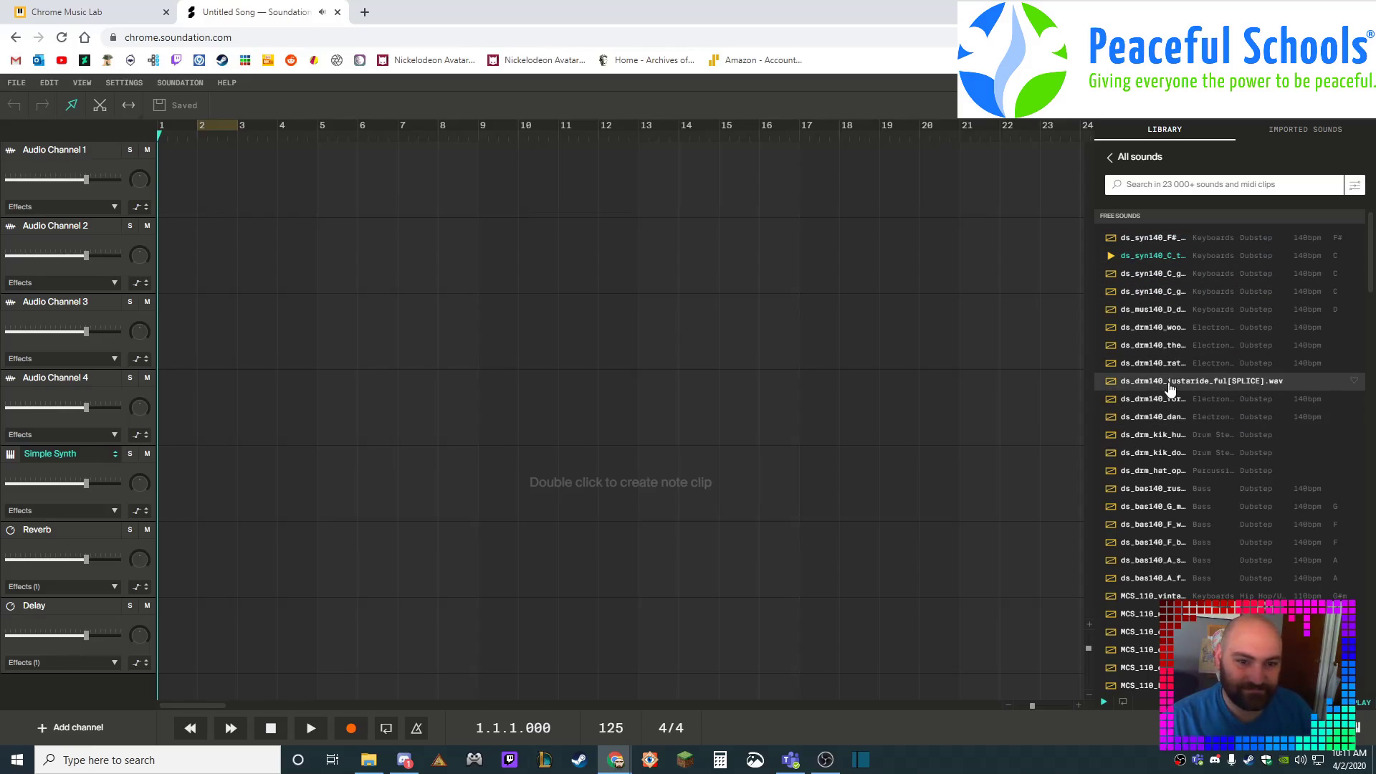
pyautogui.scroll(-3, 1143, 509)
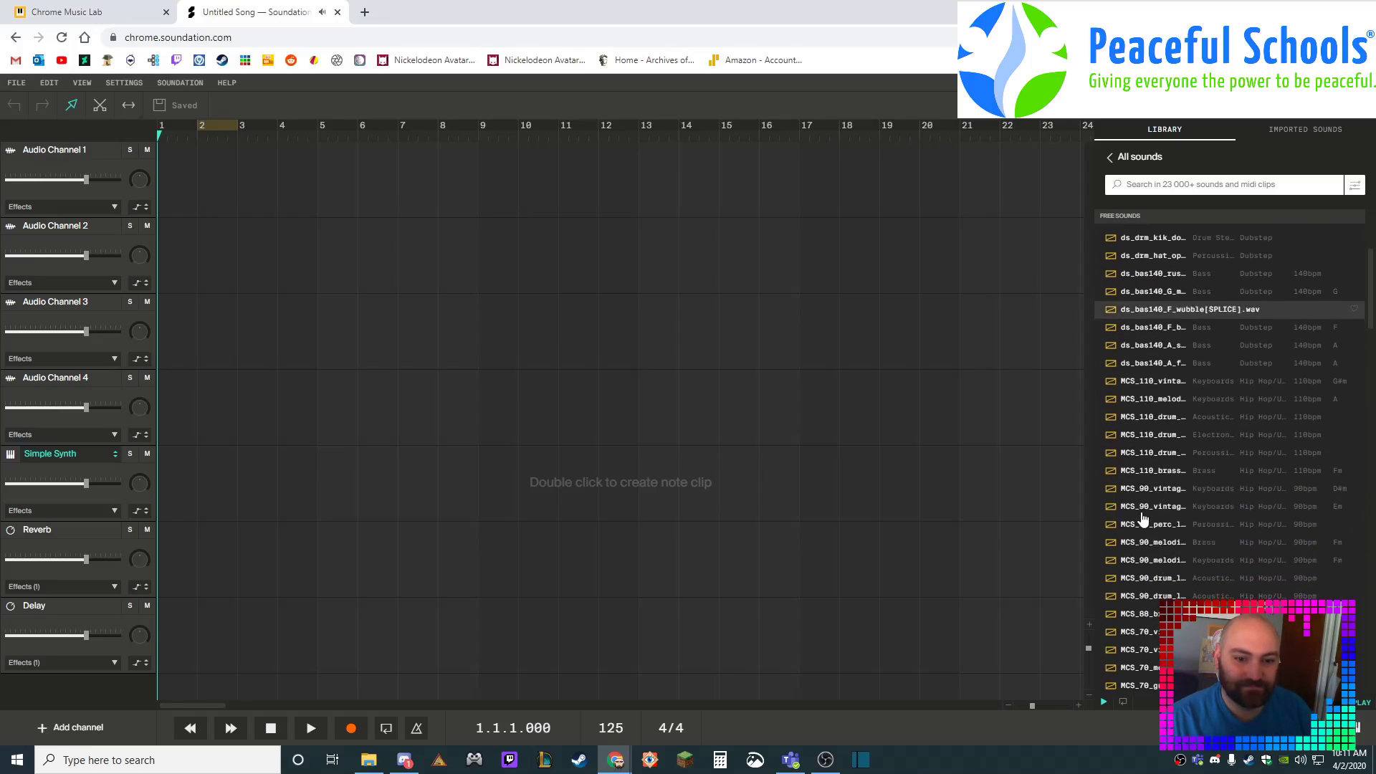
pyautogui.click(1143, 488)
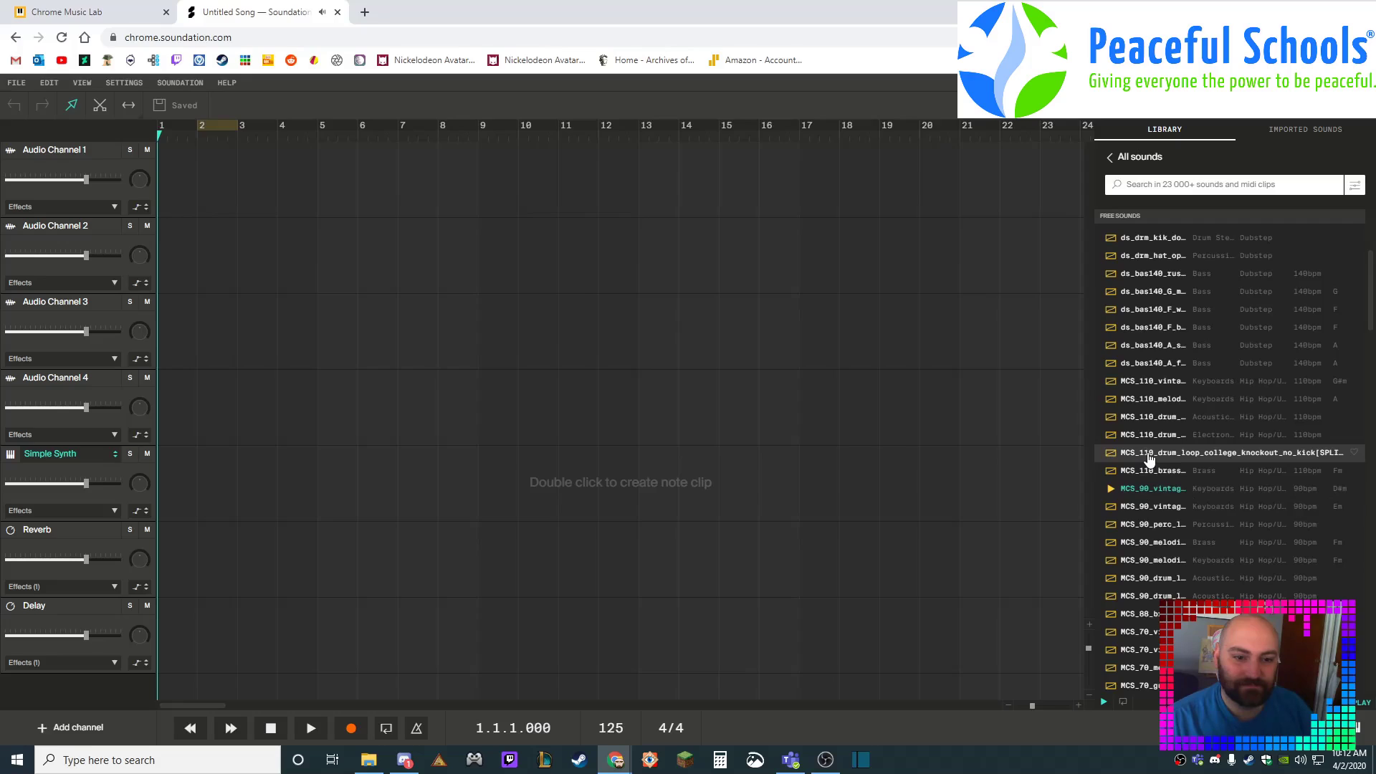
pyautogui.click(1149, 457)
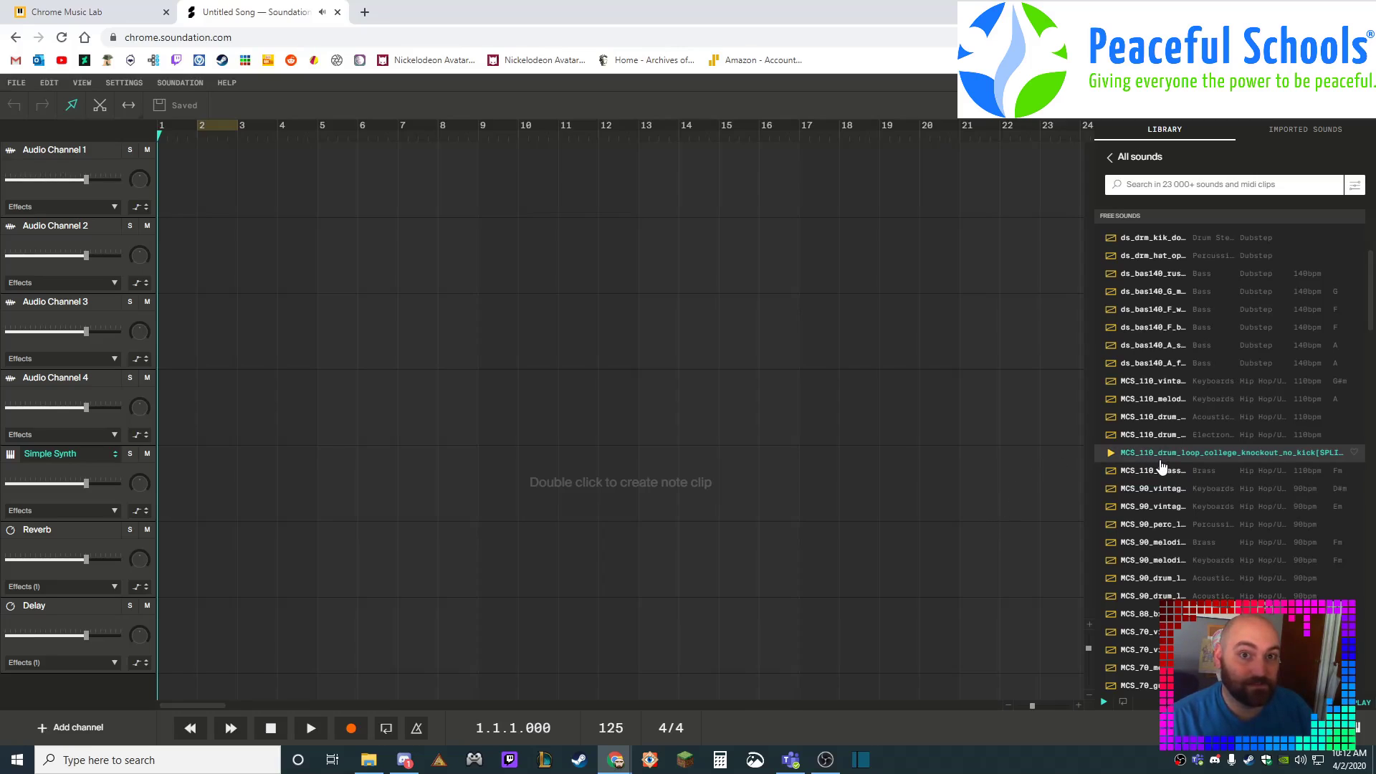
# Step: Place the MCS_110 college knockout drum loop at the start of Audio Channel 1, play it, and extend it to nearly bar 20
pyautogui.moveTo(1161, 466); pyautogui.dragTo(234, 179)
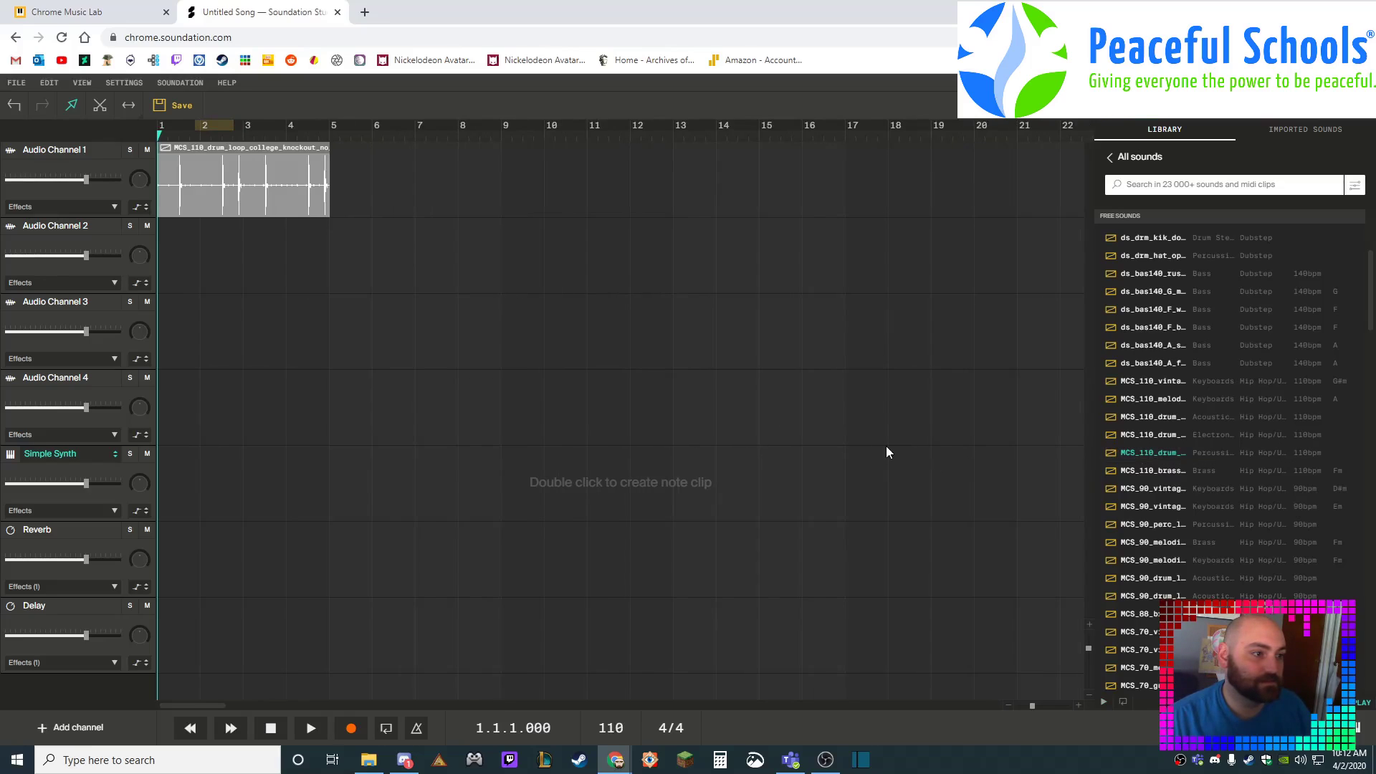
pyautogui.click(309, 728)
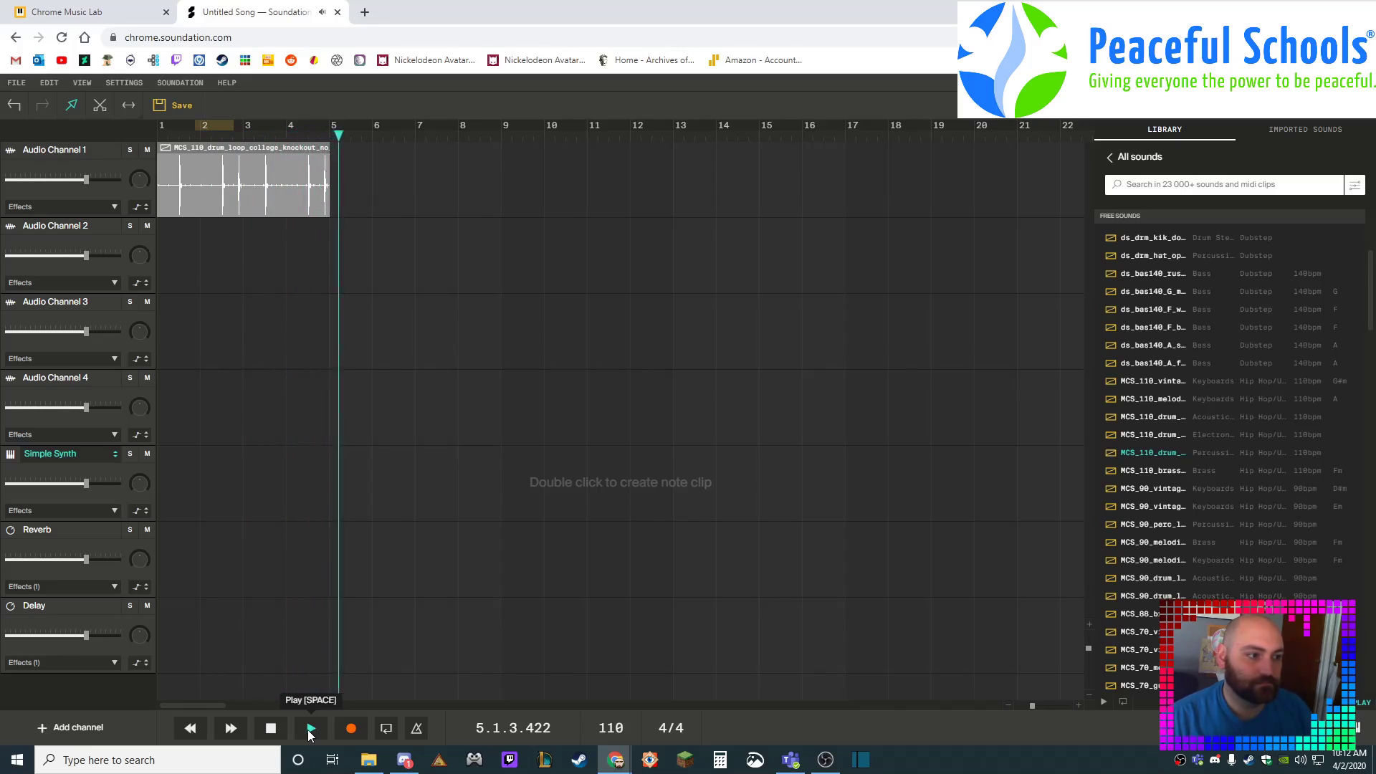
pyautogui.click(310, 728)
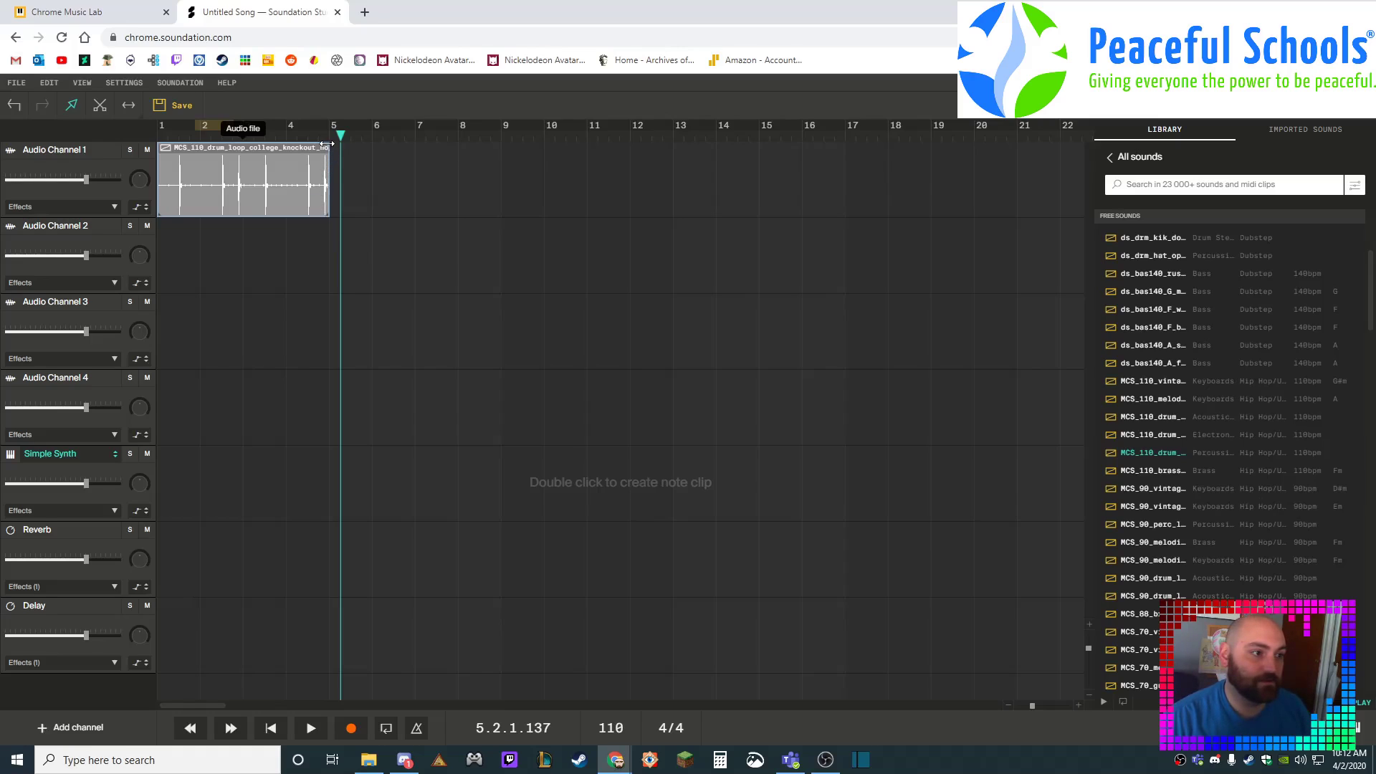
pyautogui.moveTo(327, 143); pyautogui.dragTo(977, 166)
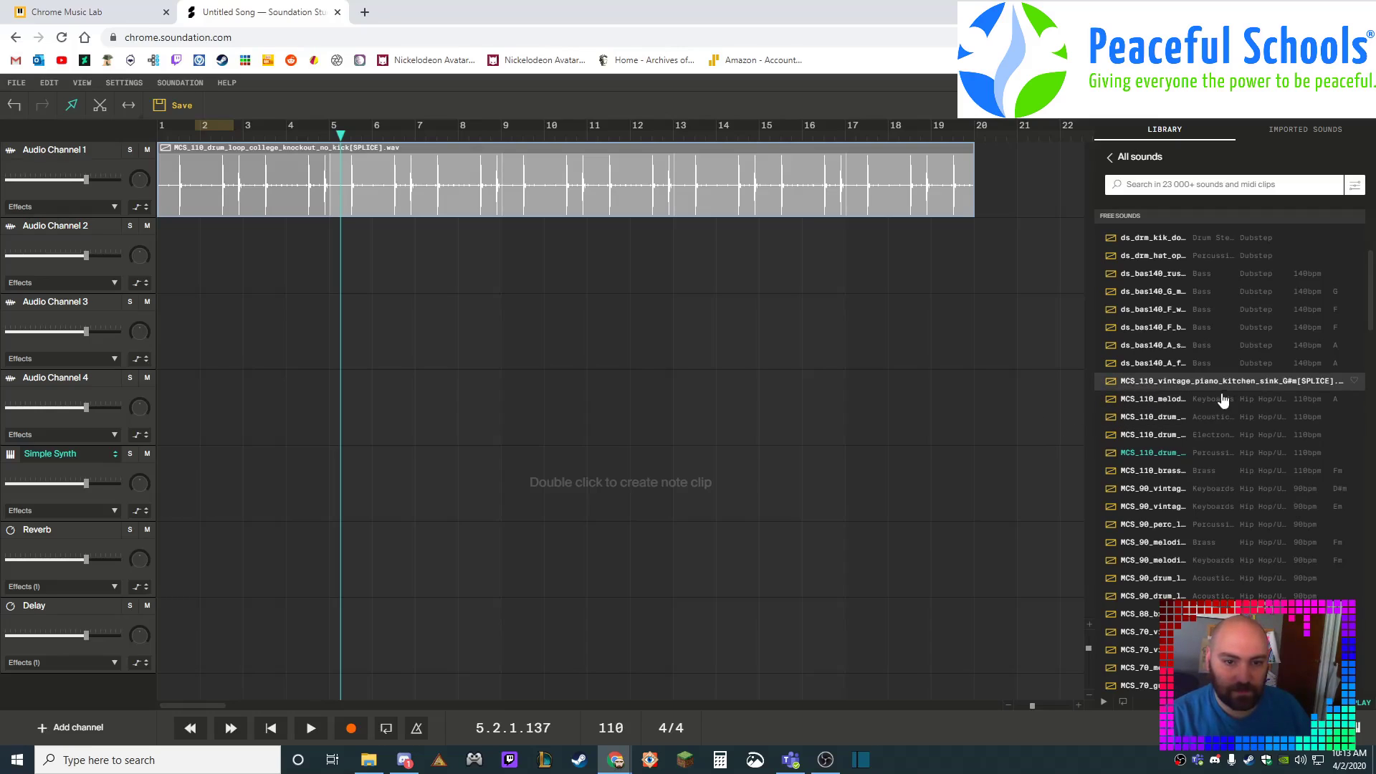
# Step: Preview the MCS_110 samples from the melodic pure air sample through the drum loops to the ambient trumpet
pyautogui.click(1165, 403)
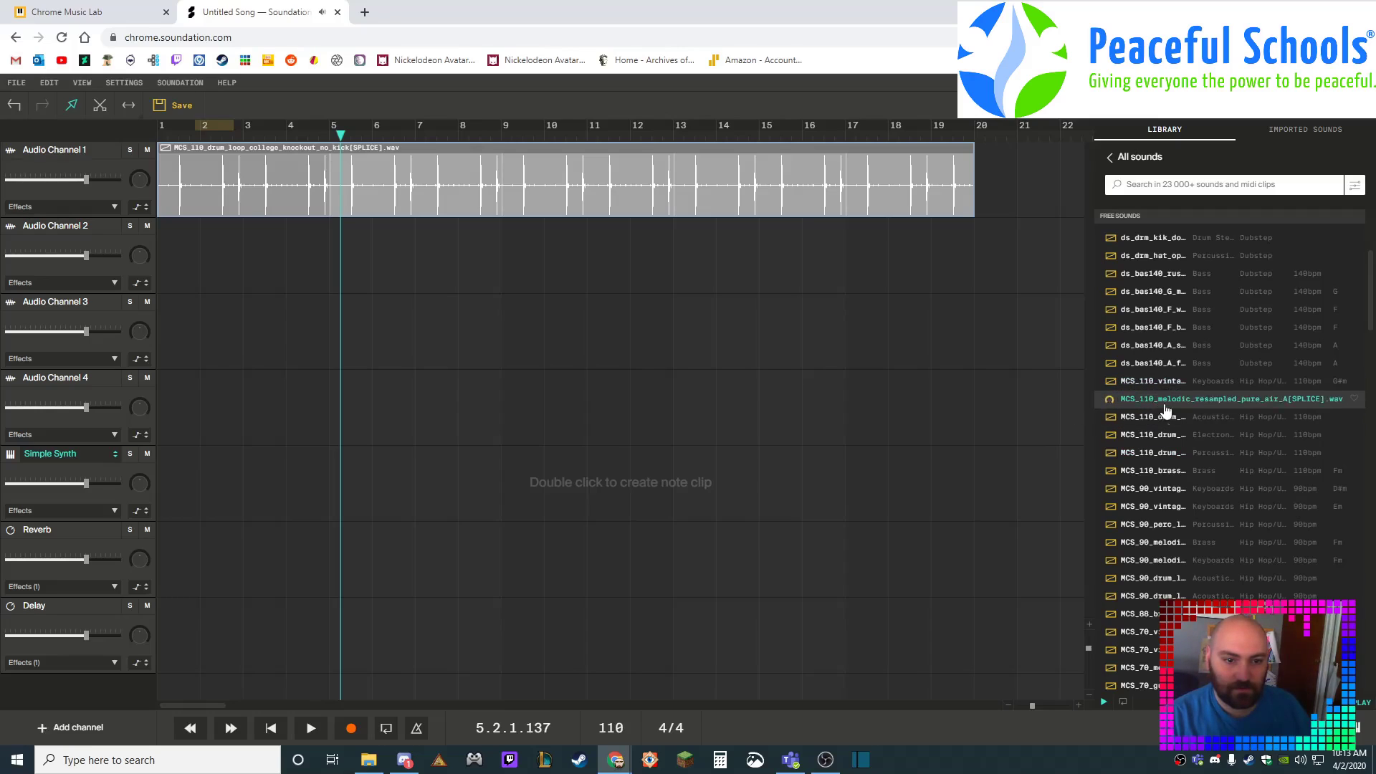
pyautogui.click(1168, 418)
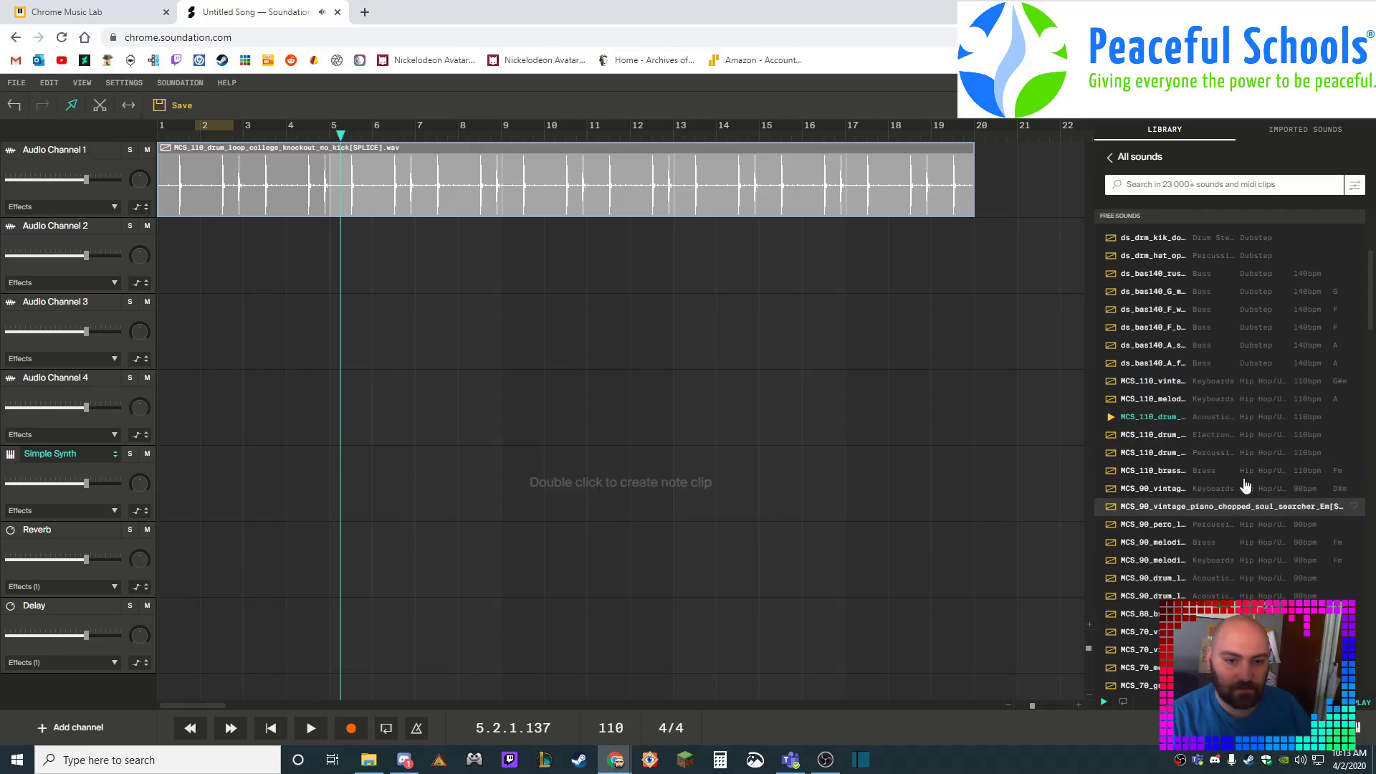
pyautogui.click(1222, 437)
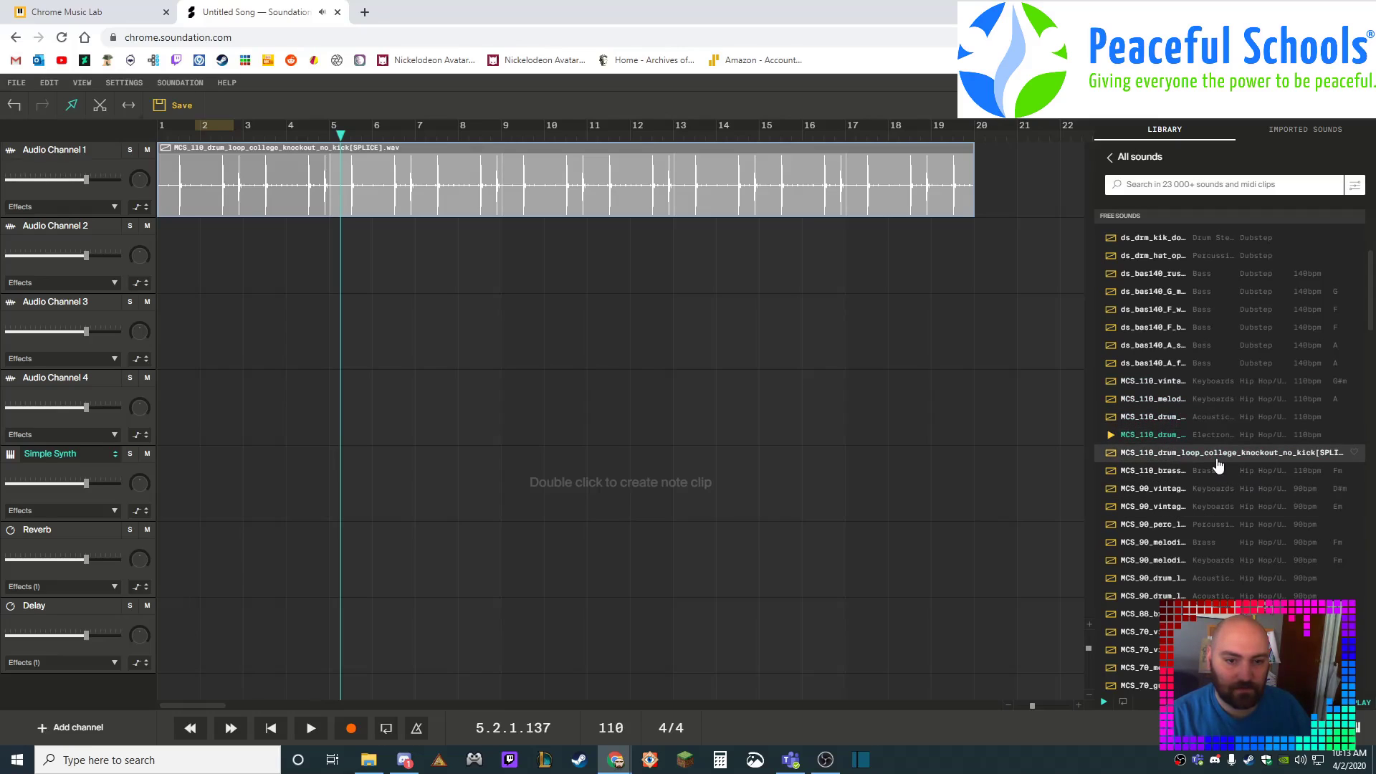
pyautogui.click(1167, 457)
pyautogui.click(1170, 473)
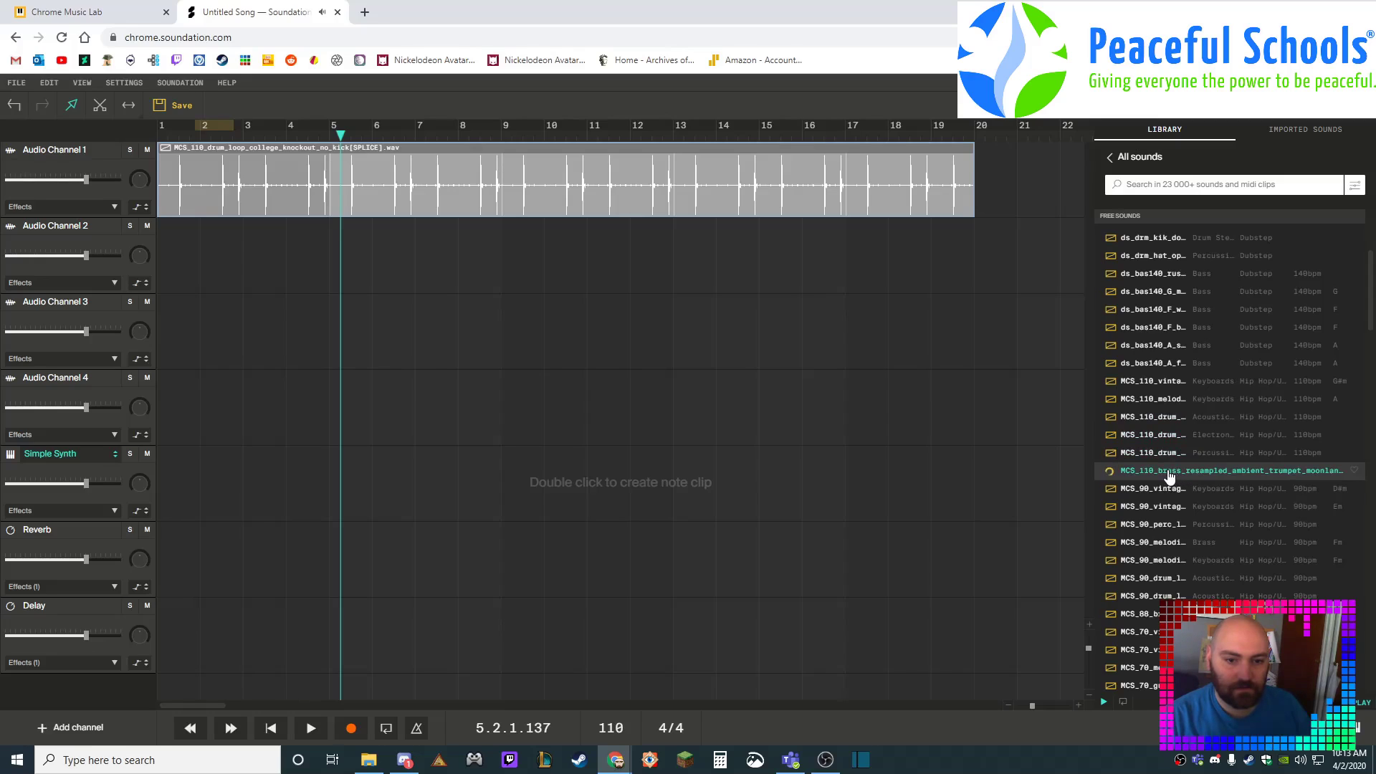
# Step: Add the MCS_110 resampled ambient trumpet moonlanding sample to Audio Channel 4, starting at bar 13
pyautogui.scroll(-5, 1169, 477)
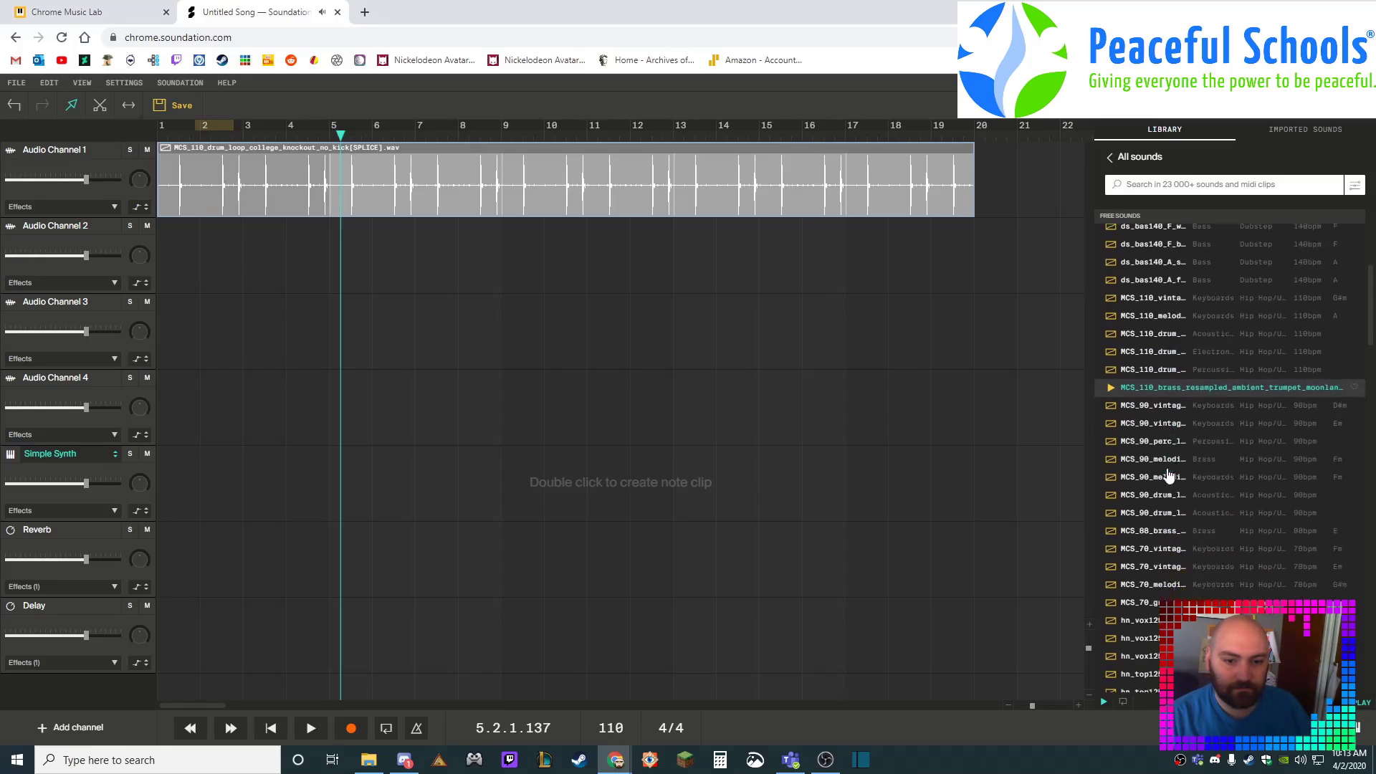
pyautogui.scroll(4, 1168, 477)
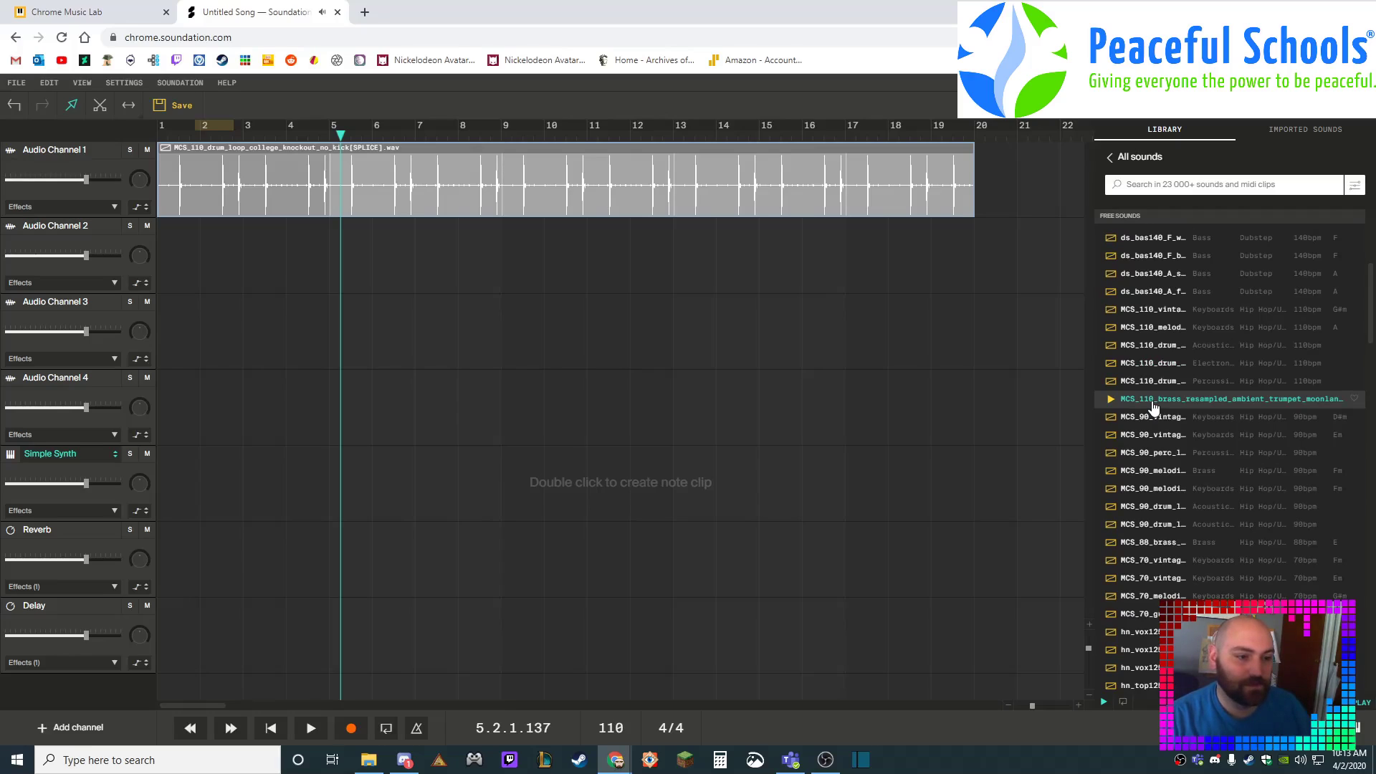
pyautogui.moveTo(1153, 406); pyautogui.dragTo(787, 410)
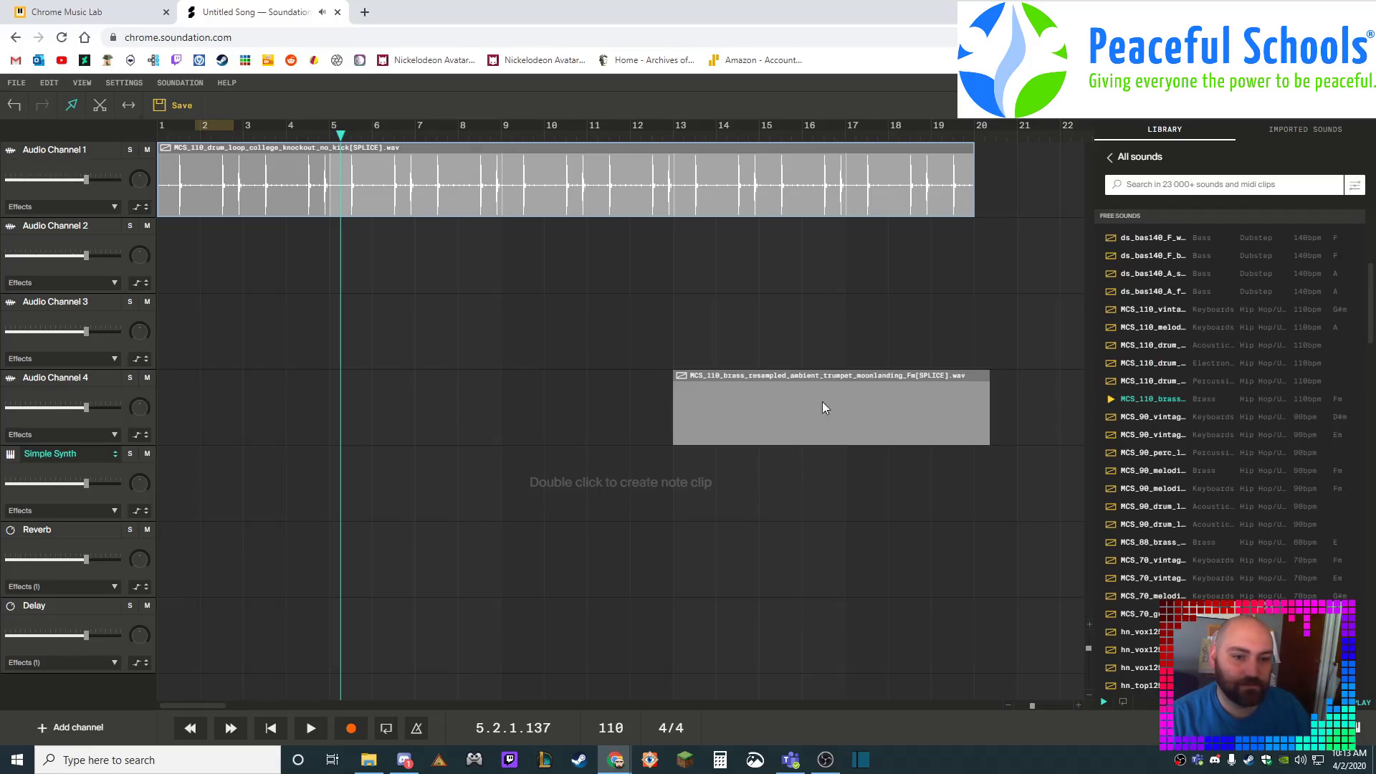
# Step: Browse the library's free sounds from the hip hop, jazz and EDM samples to the Electronica and Wood Perc sounds and partway back
pyautogui.scroll(-4, 1203, 419)
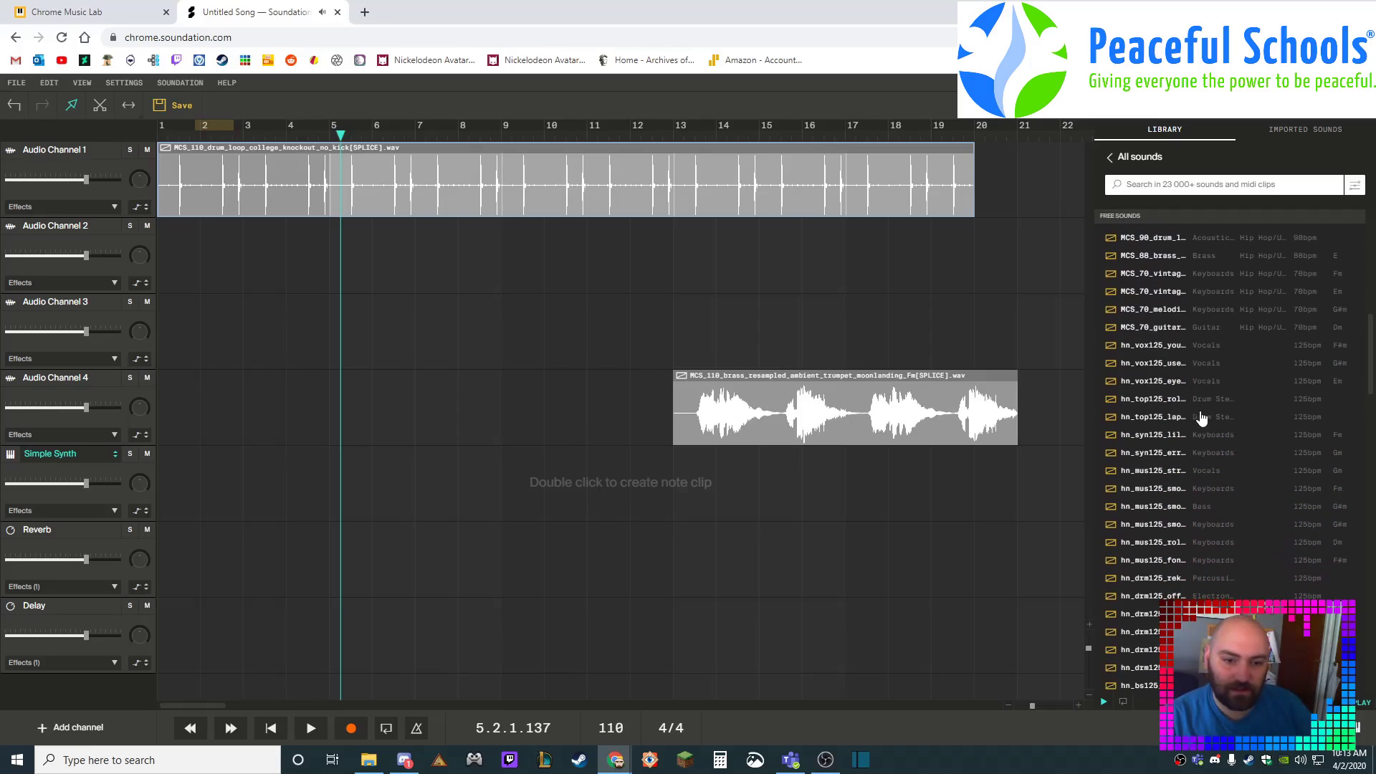
pyautogui.scroll(-2, 1203, 419)
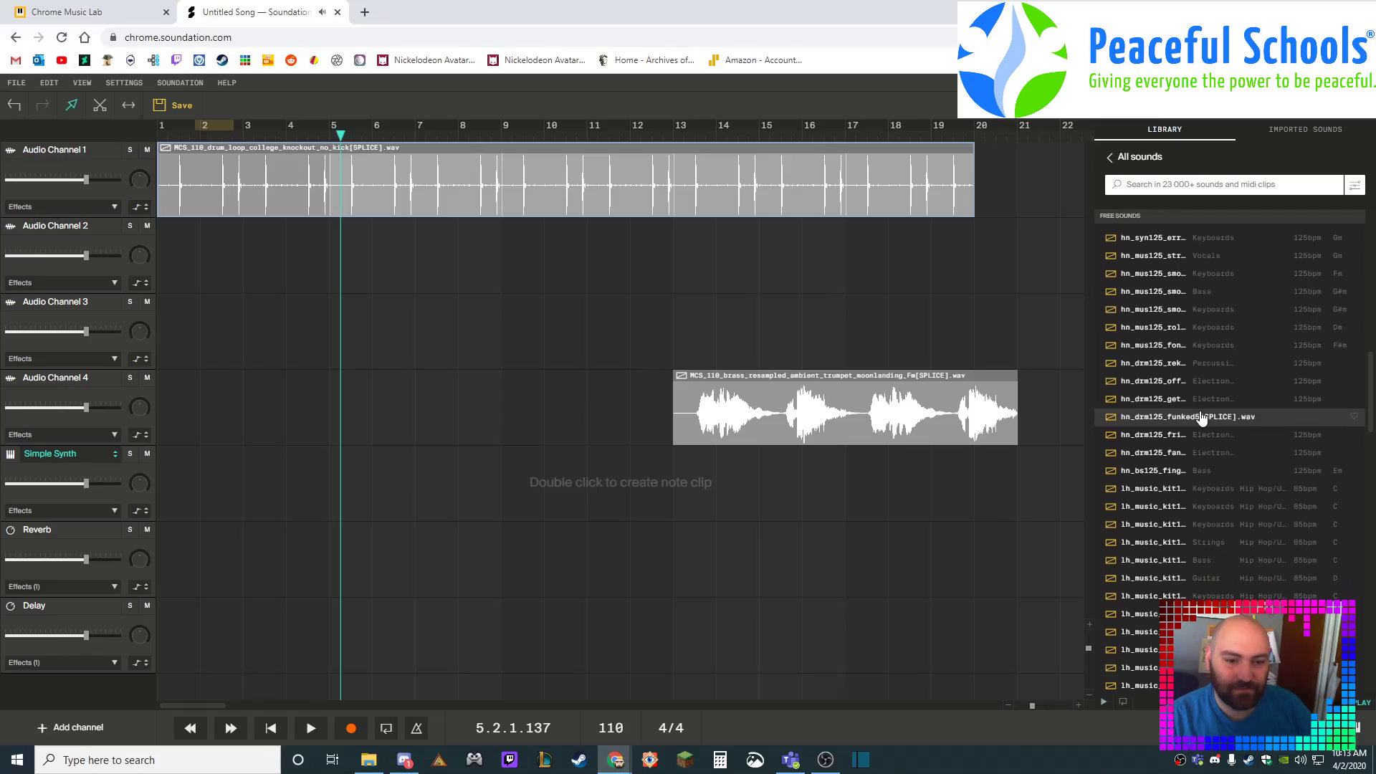
pyautogui.scroll(-2, 1202, 420)
pyautogui.scroll(-5, 1203, 419)
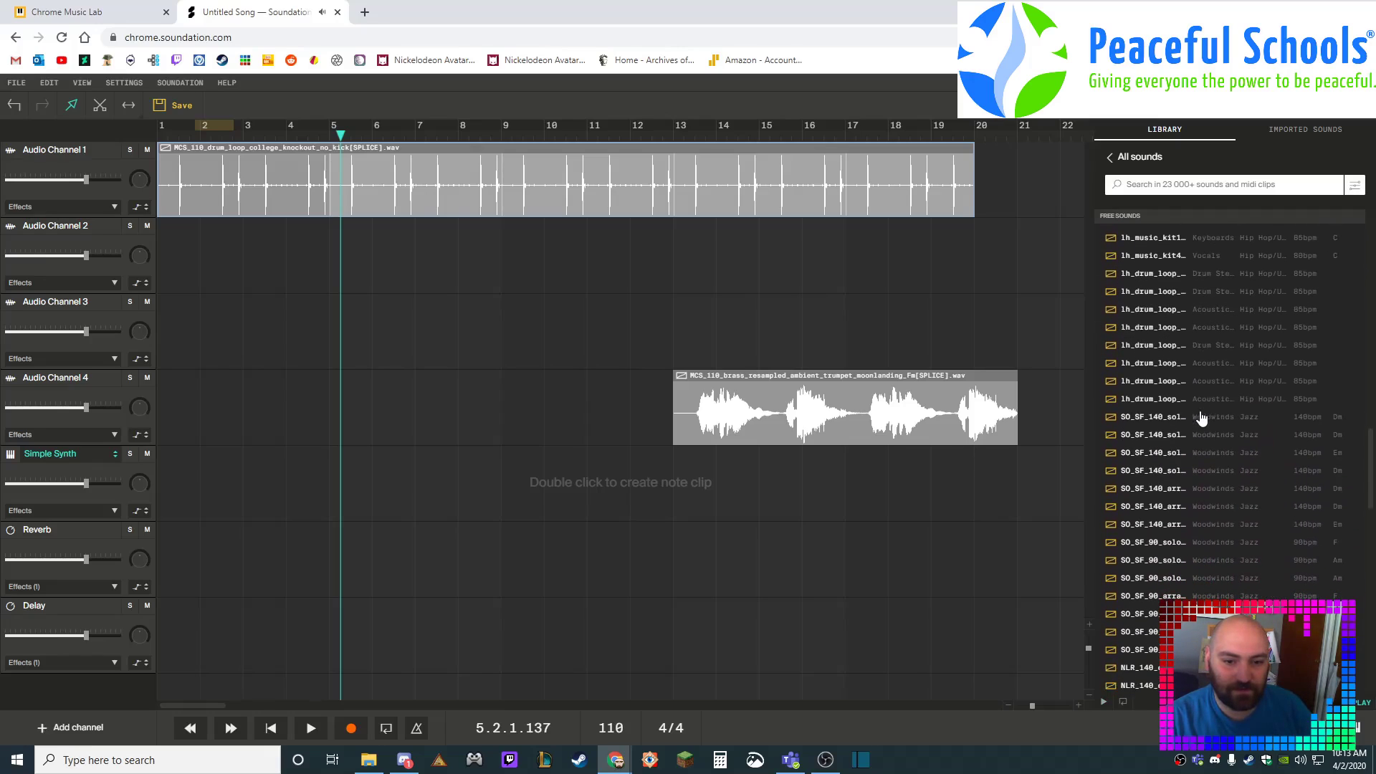
pyautogui.scroll(-4, 1202, 419)
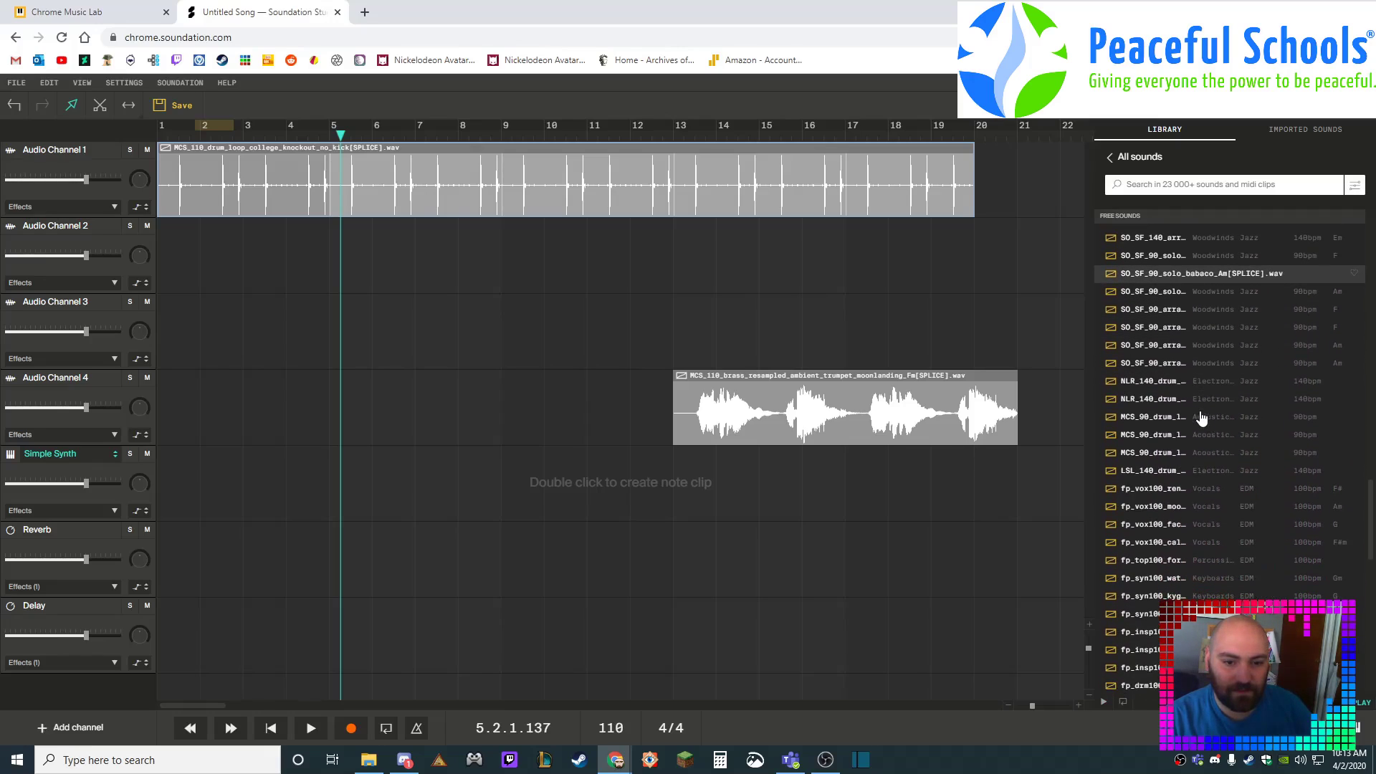
pyautogui.scroll(-6, 1202, 419)
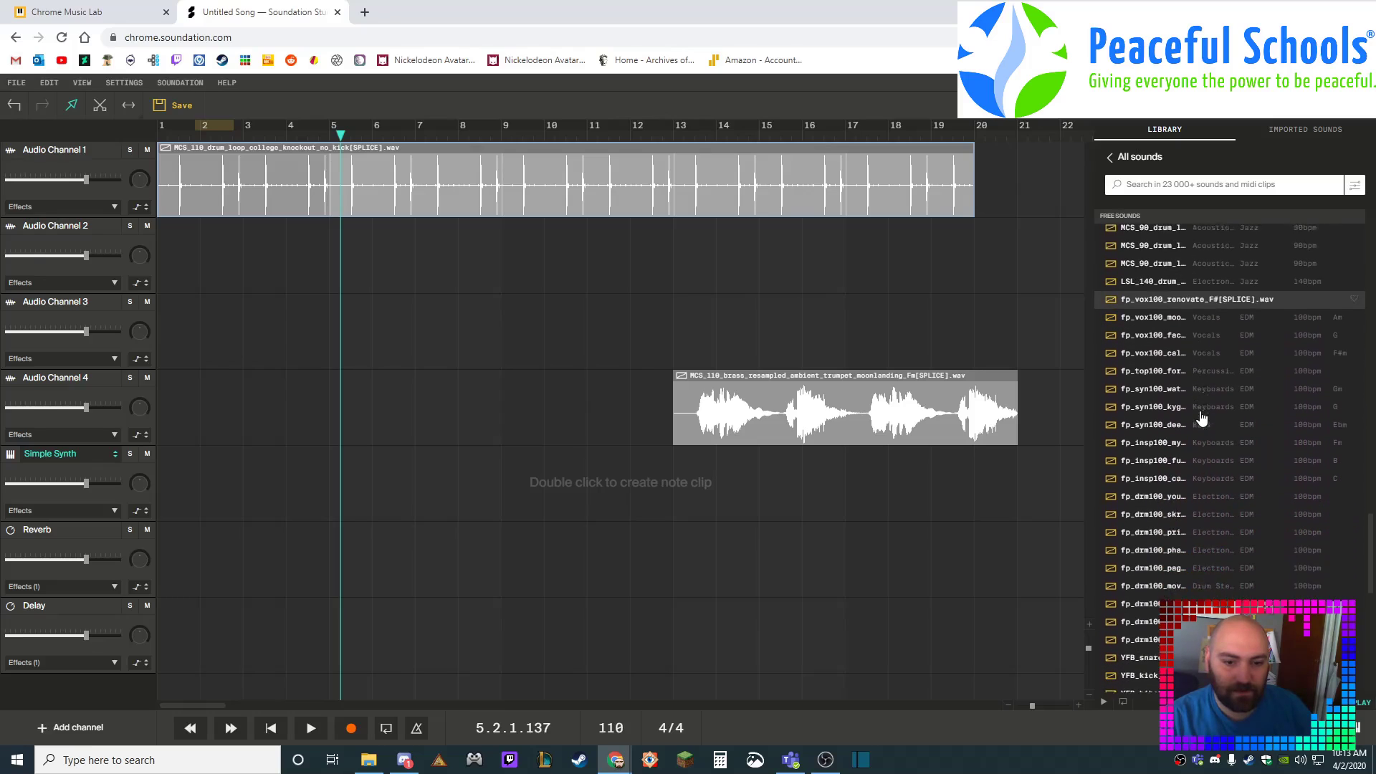
pyautogui.scroll(-2, 1203, 419)
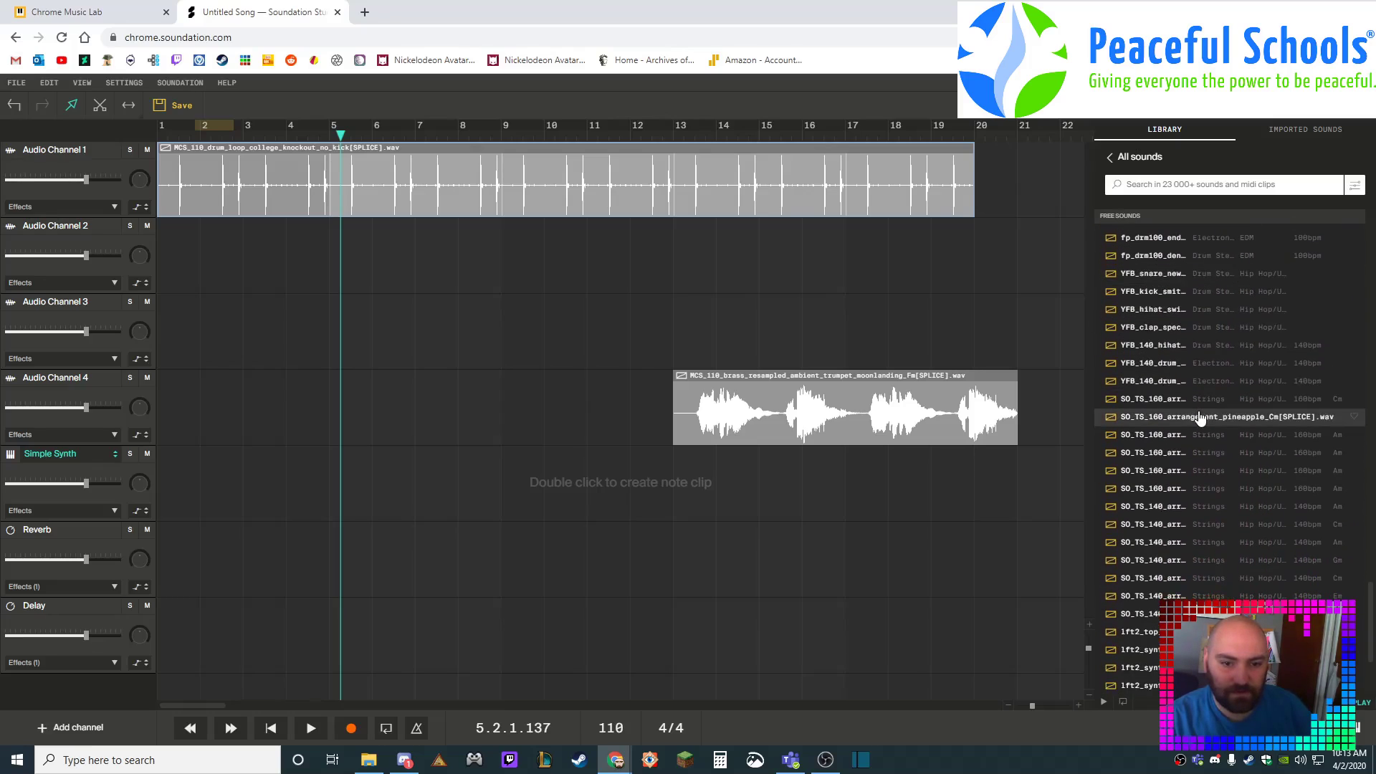
pyautogui.scroll(-4, 1201, 419)
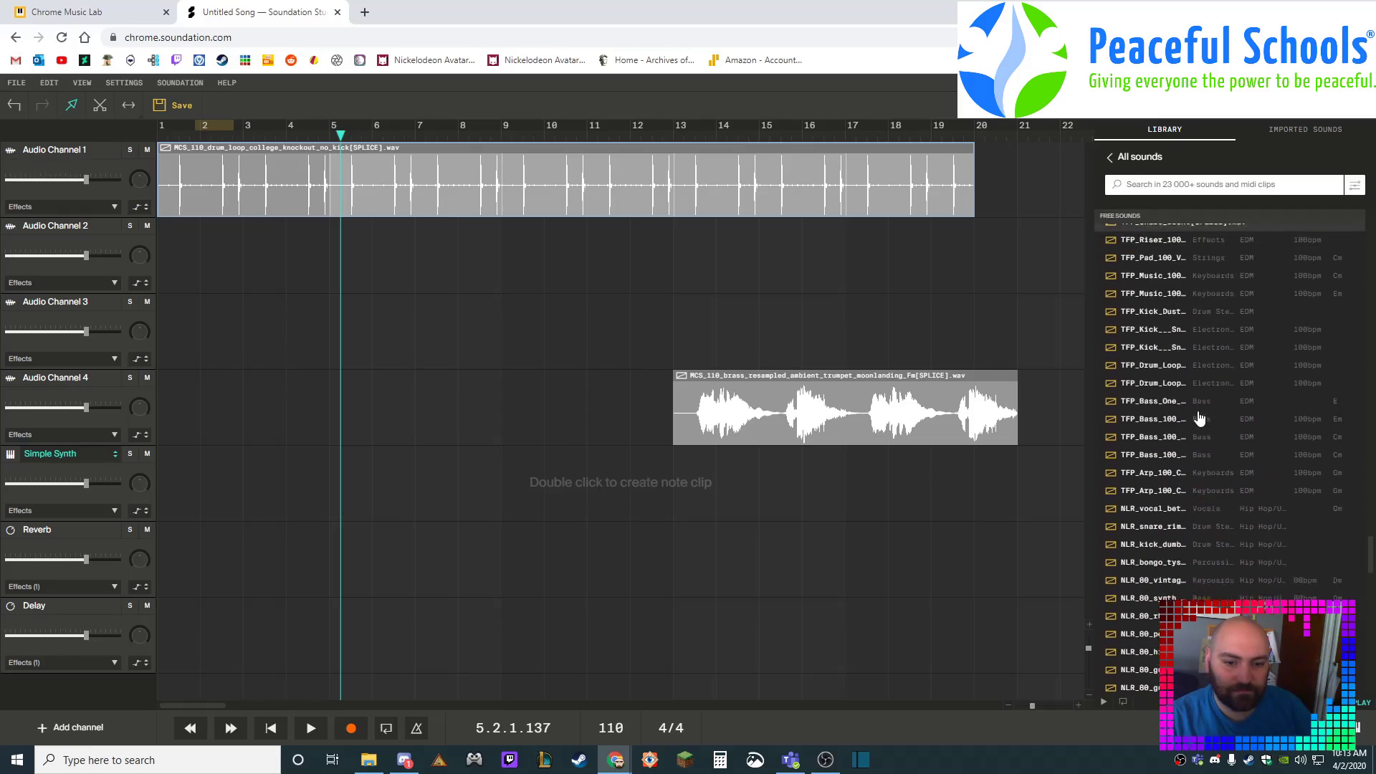
pyautogui.scroll(-3, 1200, 419)
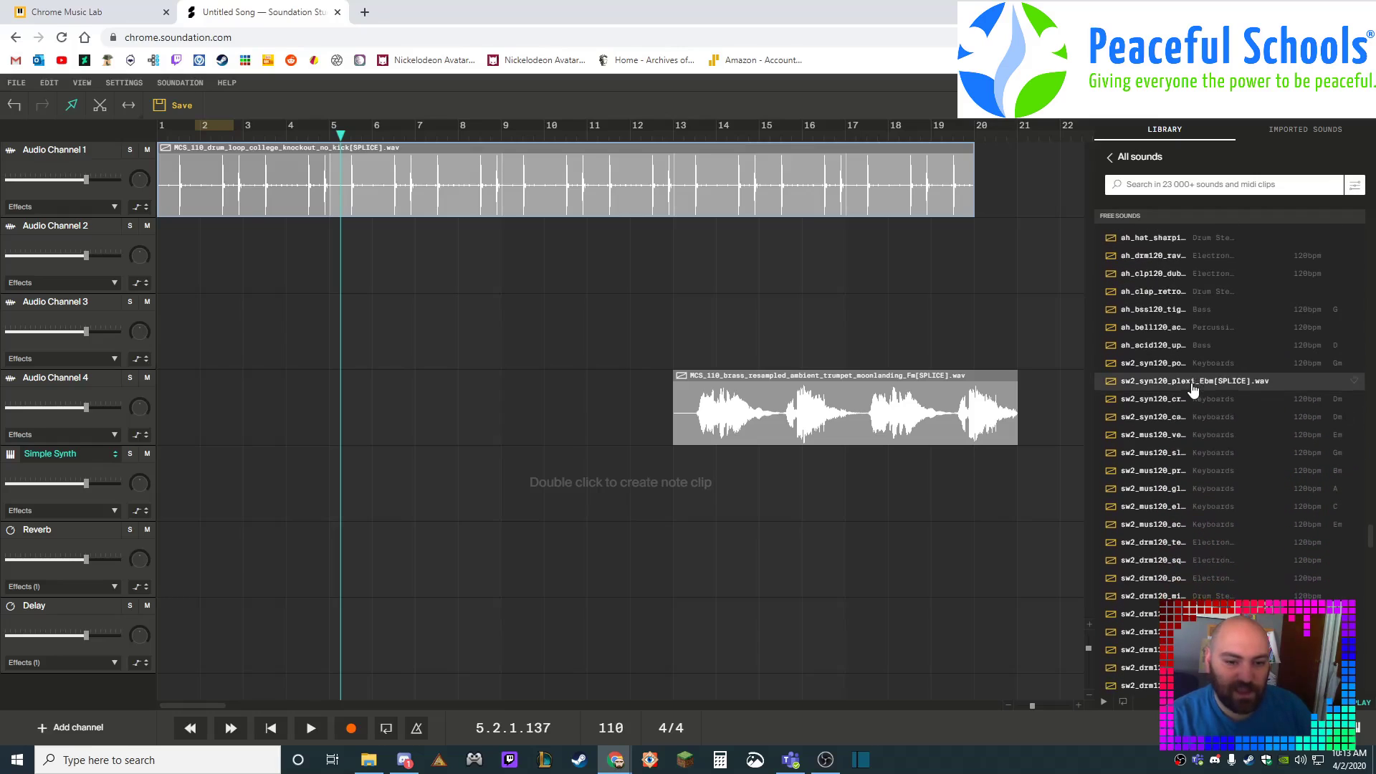
pyautogui.scroll(-2, 1193, 390)
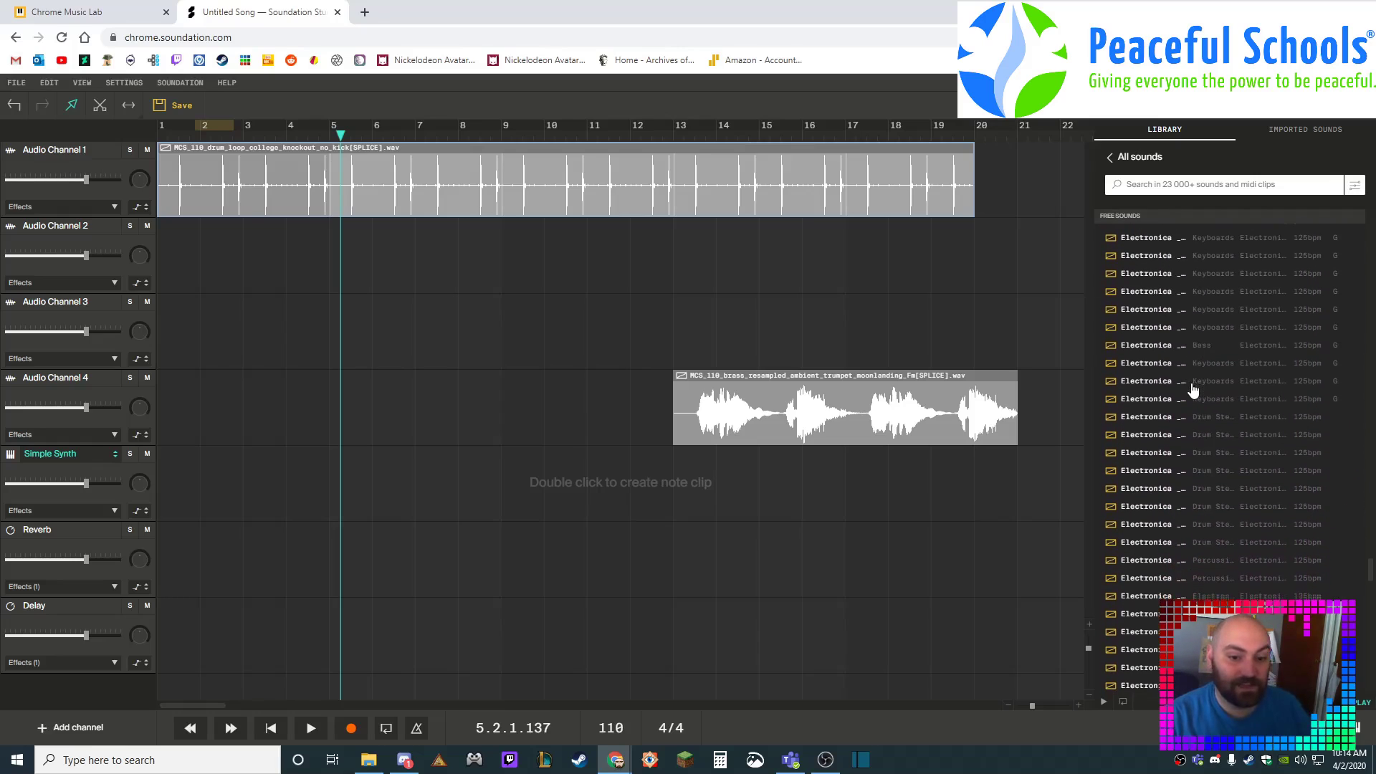
pyautogui.scroll(-3, 1194, 391)
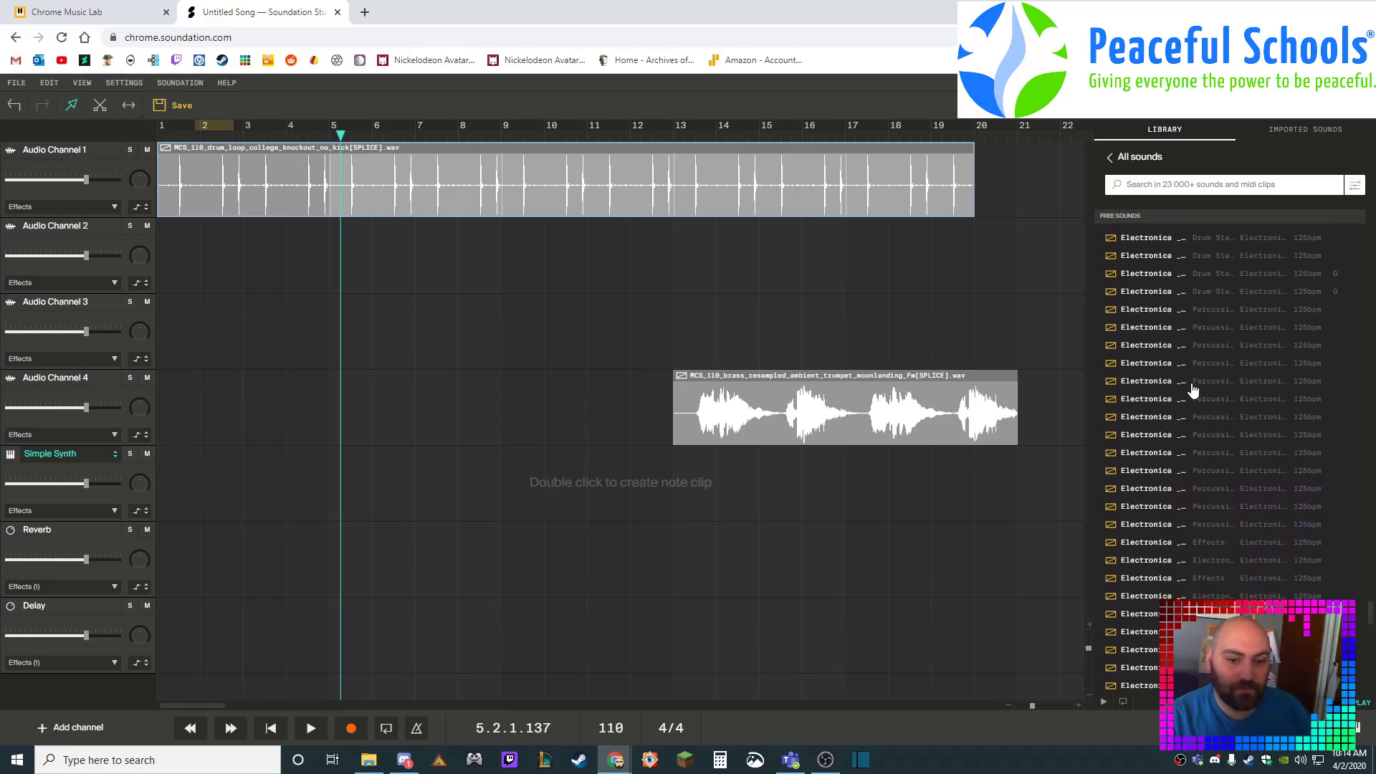
pyautogui.scroll(-5, 1193, 391)
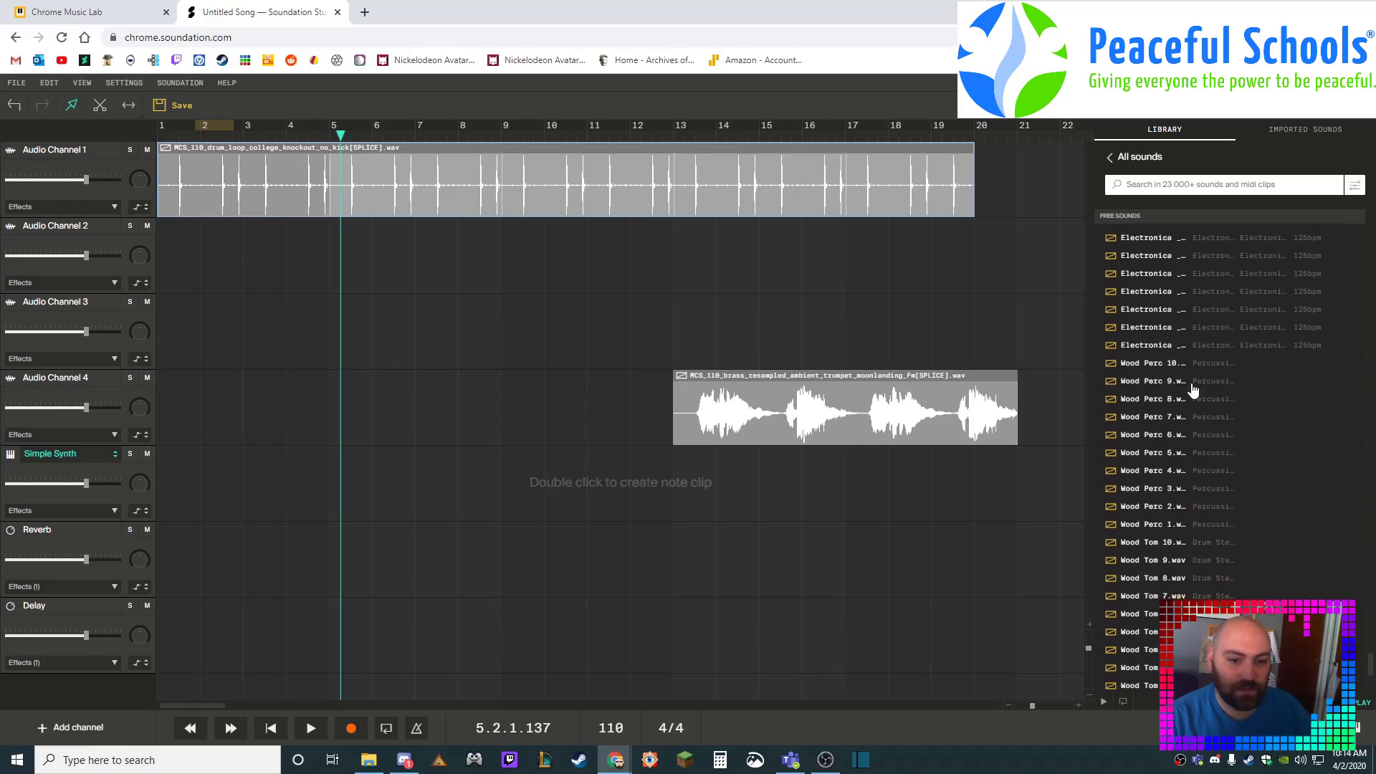
pyautogui.scroll(5, 1194, 391)
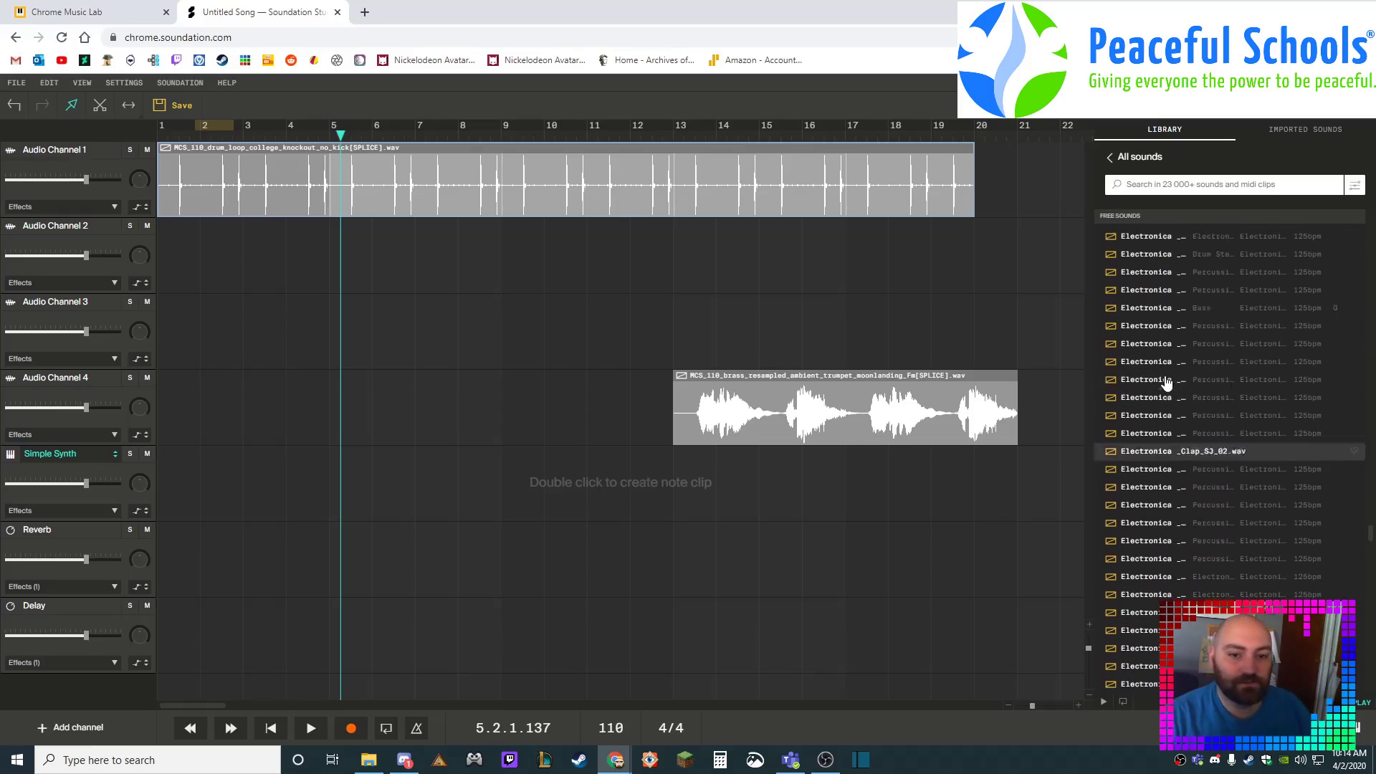
pyautogui.scroll(5, 1190, 385)
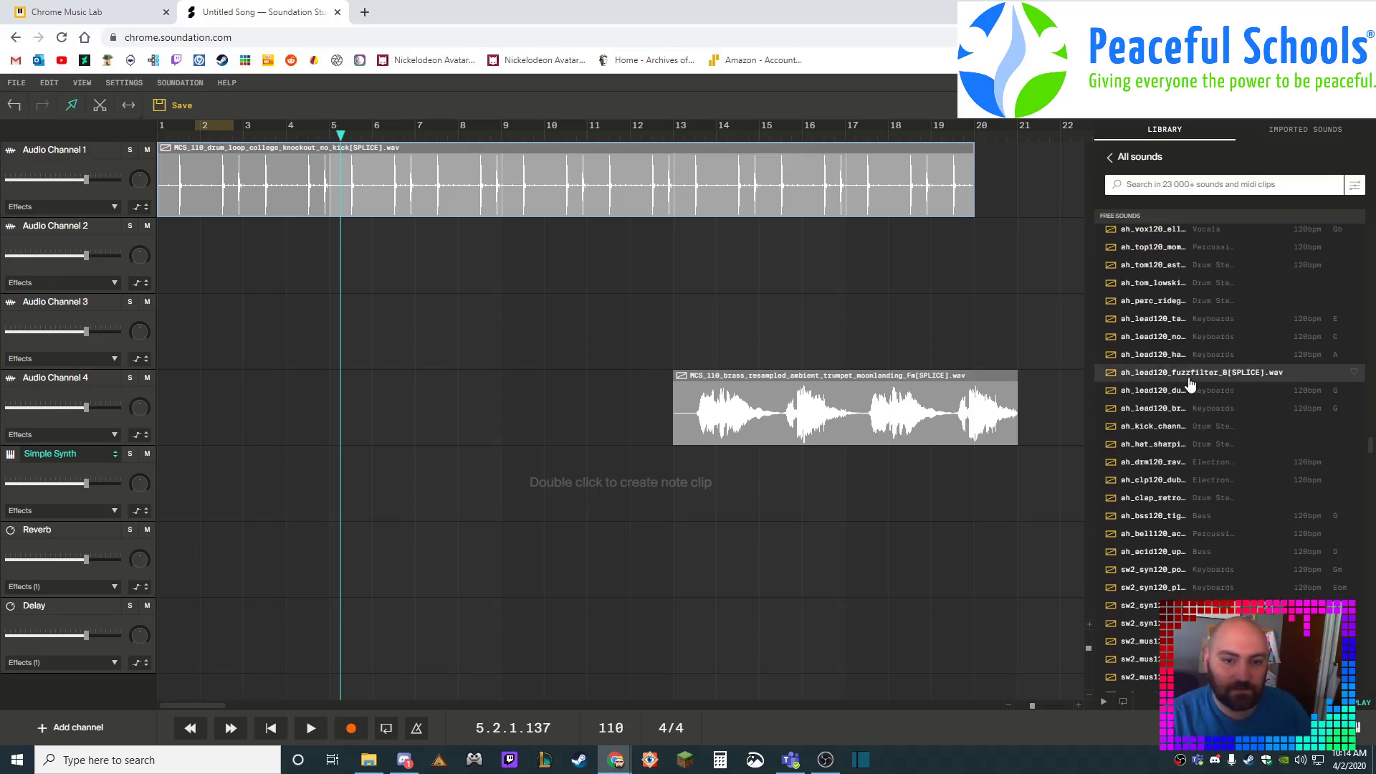
pyautogui.scroll(5, 1193, 385)
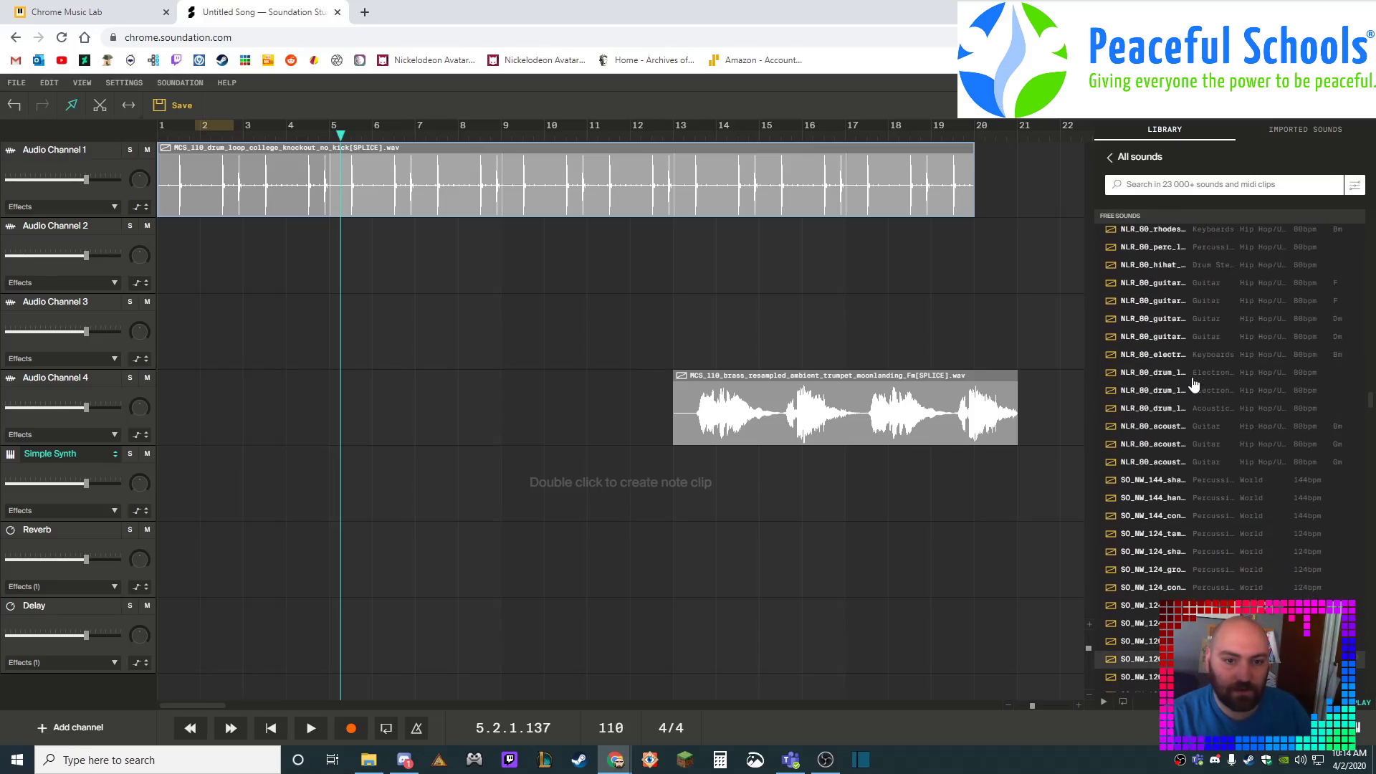
# Step: Preview the TFP_Bass samples, including the 100 bpm Tiffany, the one-shot and the MwBass sounds
pyautogui.scroll(3, 1194, 385)
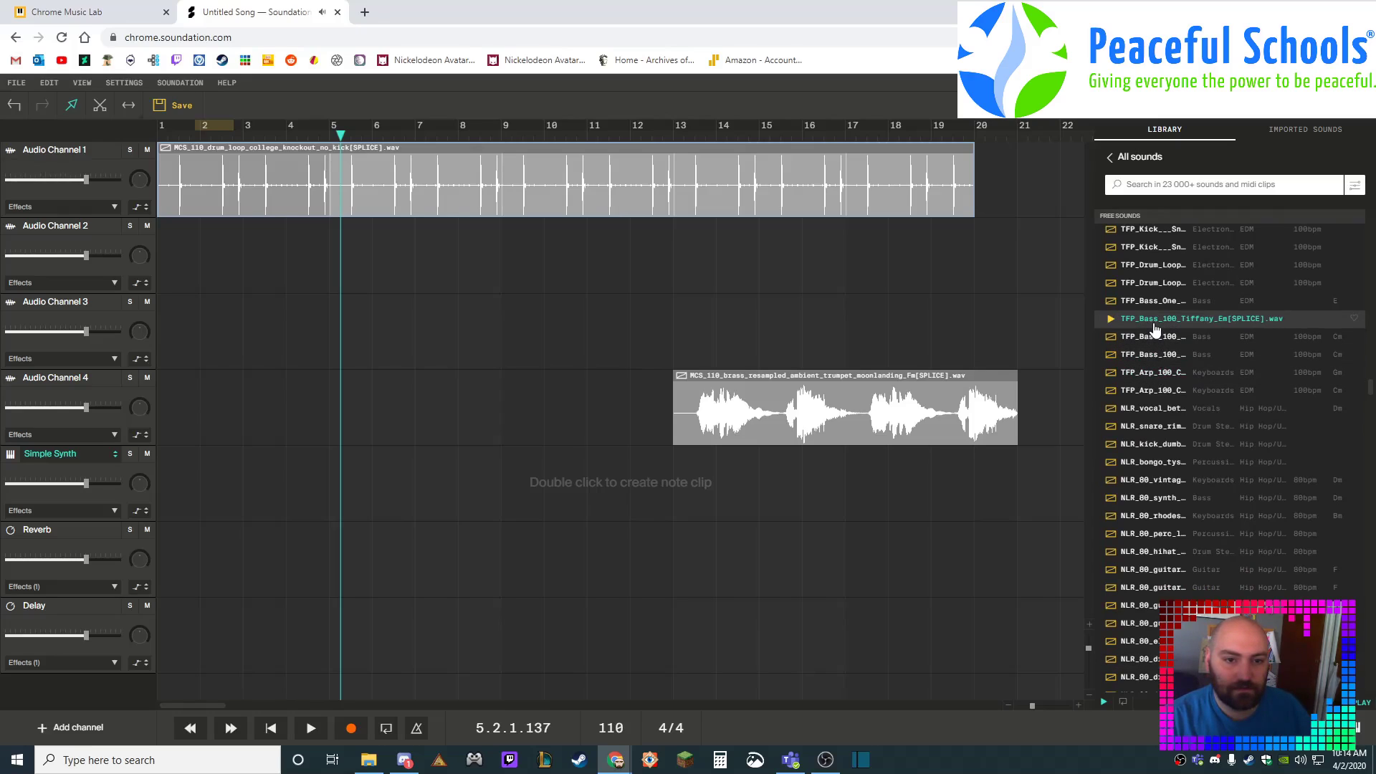
pyautogui.click(1156, 301)
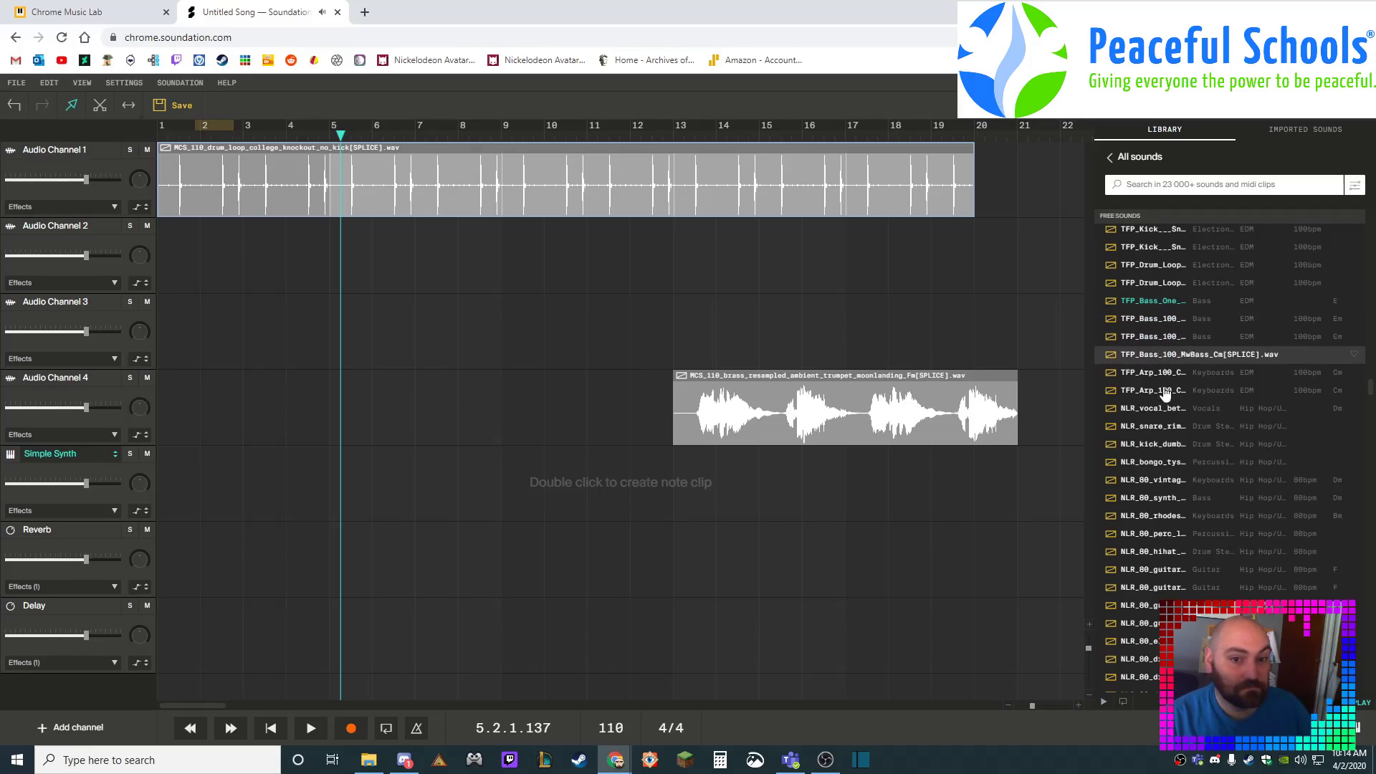
pyautogui.click(1161, 357)
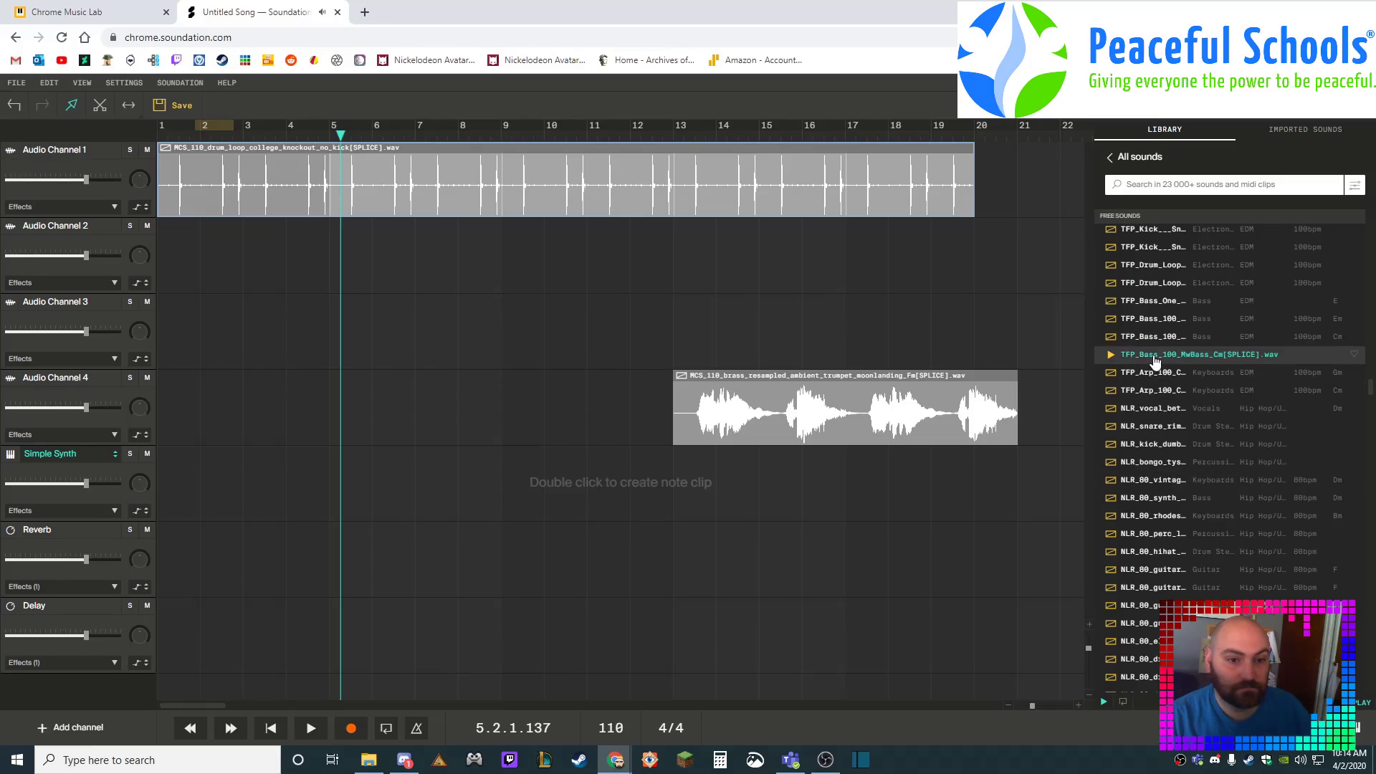
# Step: Place TFP_Bass_100_MwBass at bar 3 on Audio Channel 2 with Pitch tempo matching and on Audio Channel 3 with Time Stretch
pyautogui.moveTo(1128, 364); pyautogui.dragTo(334, 266)
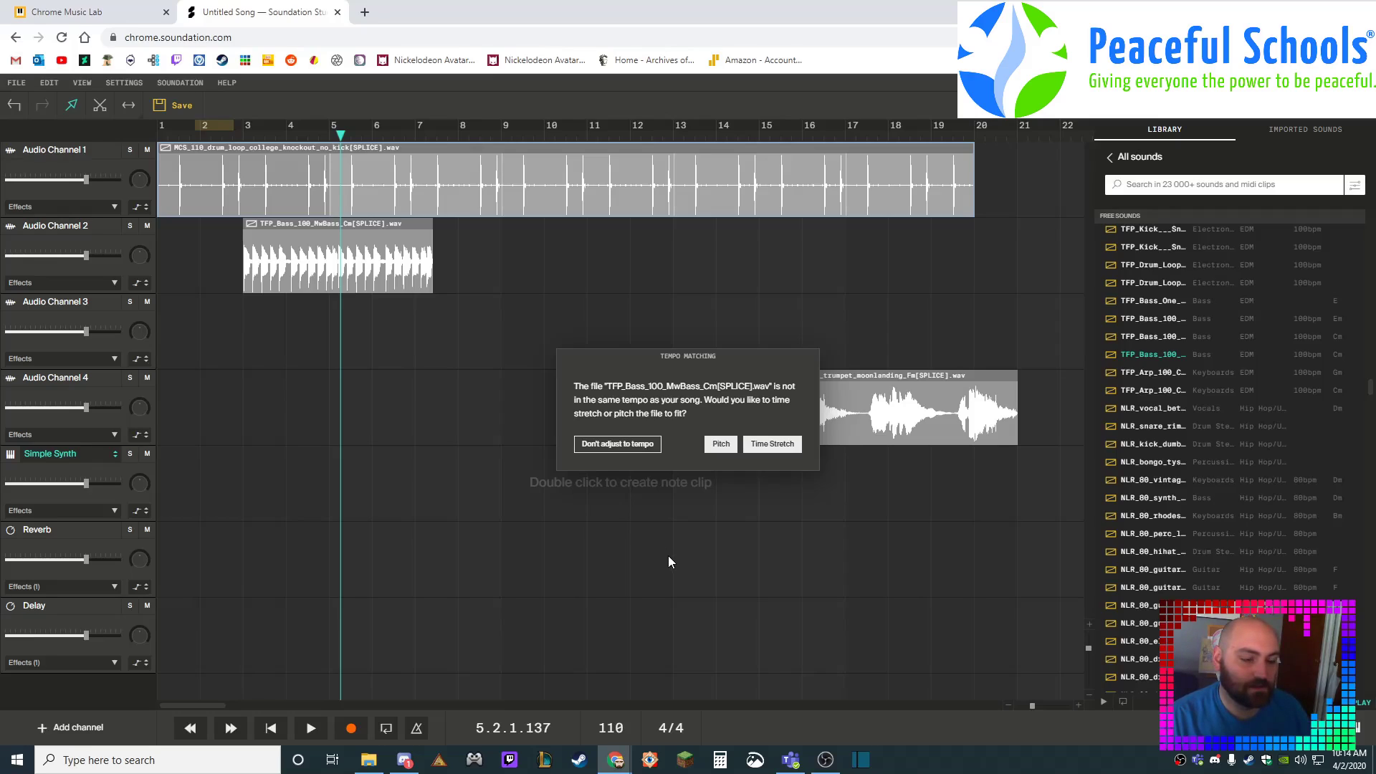
pyautogui.click(717, 445)
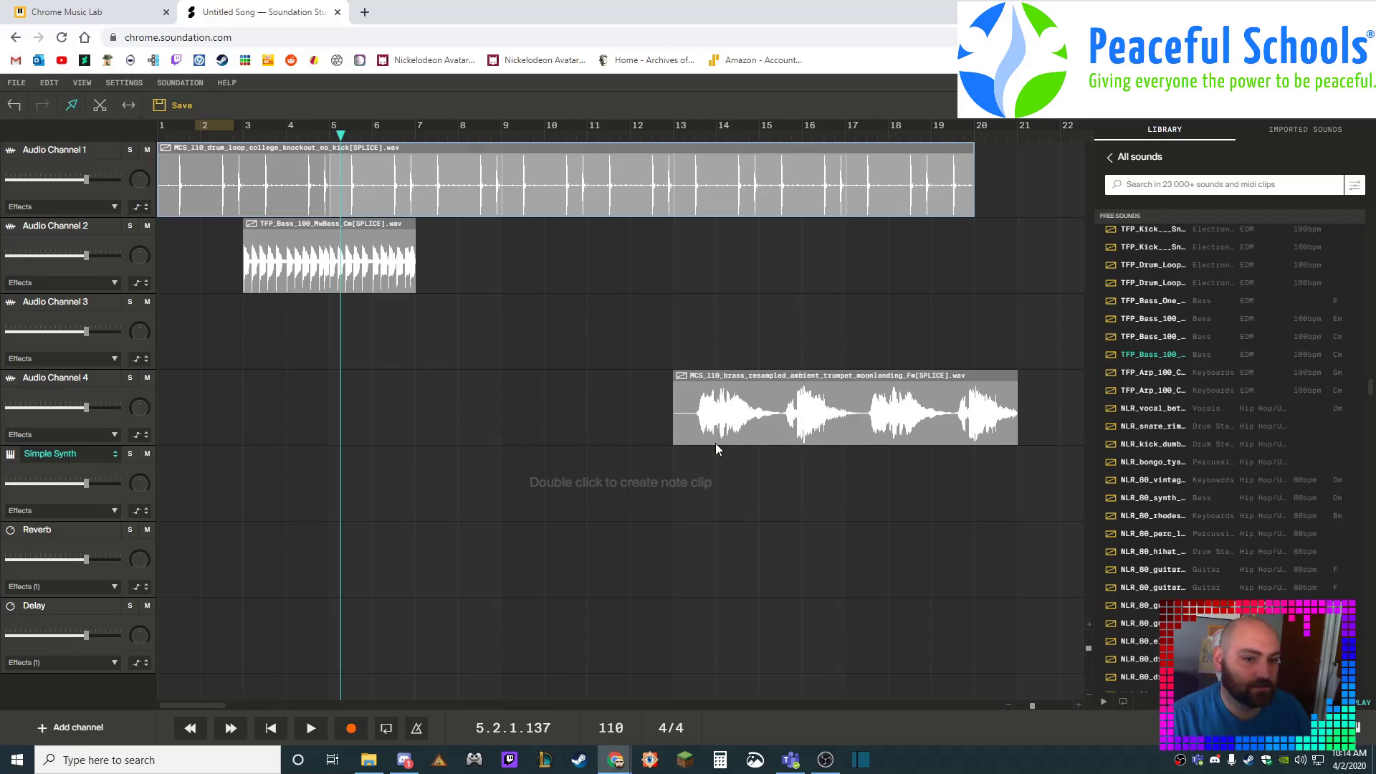
pyautogui.moveTo(1154, 355); pyautogui.dragTo(350, 333)
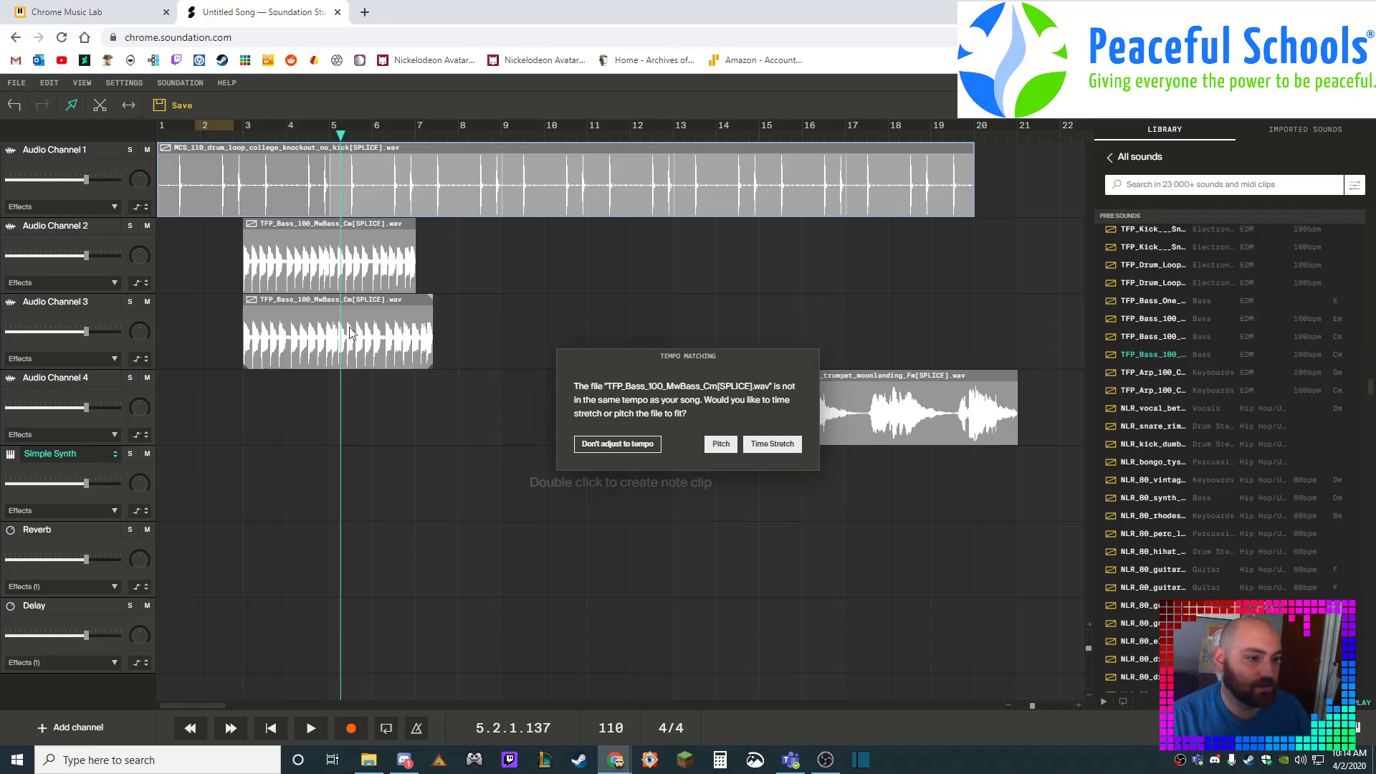
pyautogui.click(789, 449)
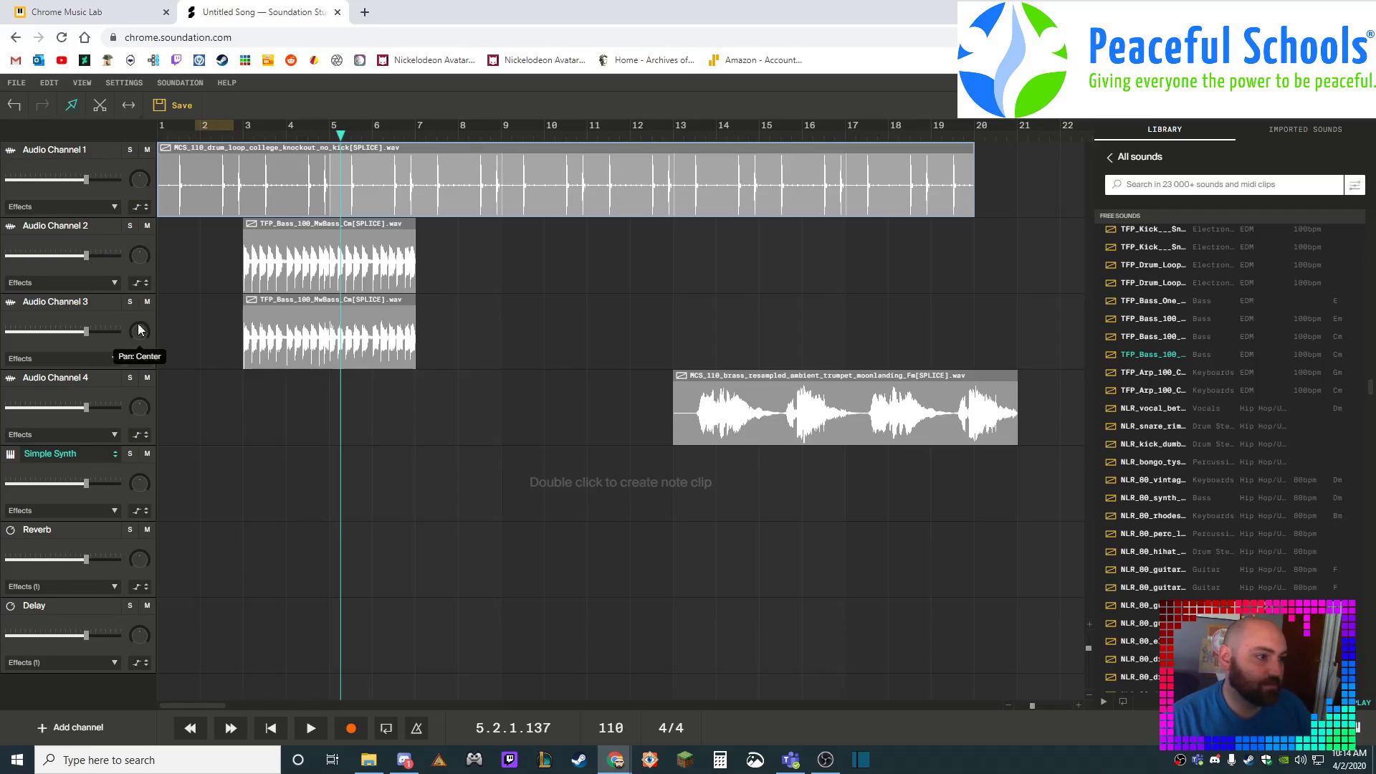
# Step: Mute Audio Channels 1 and 3 and listen to the pitched bass clip on Audio Channel 2 from just before bar 3
pyautogui.click(147, 152)
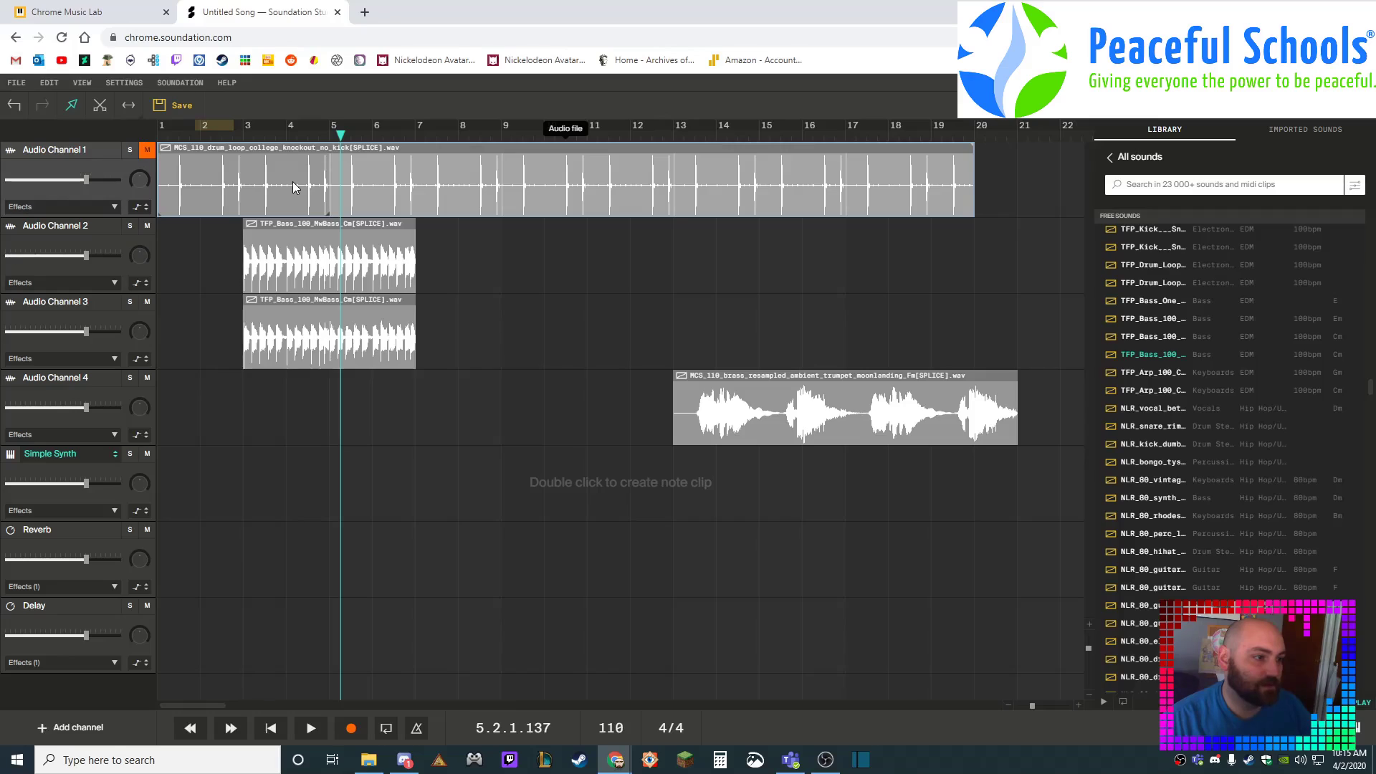
pyautogui.click(147, 302)
pyautogui.moveTo(337, 134); pyautogui.dragTo(230, 138)
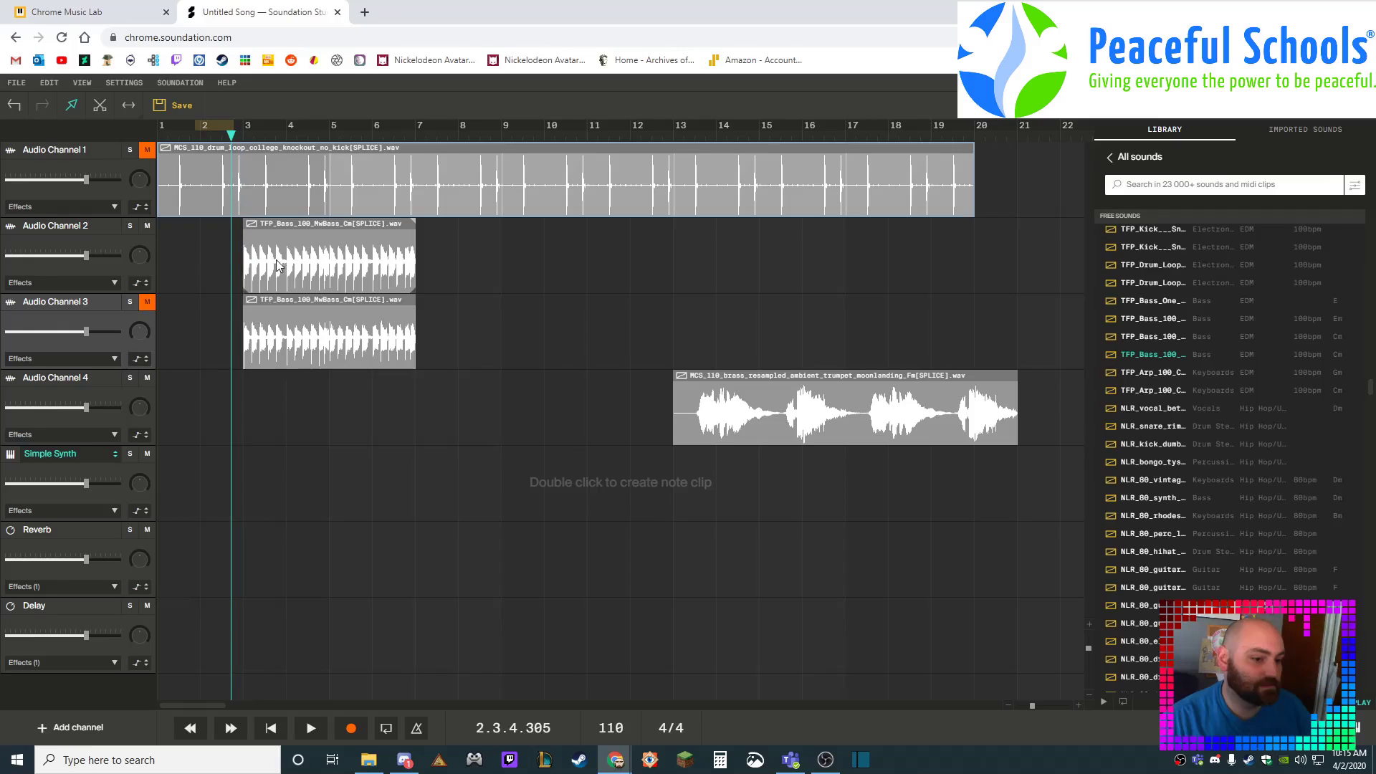
pyautogui.click(307, 730)
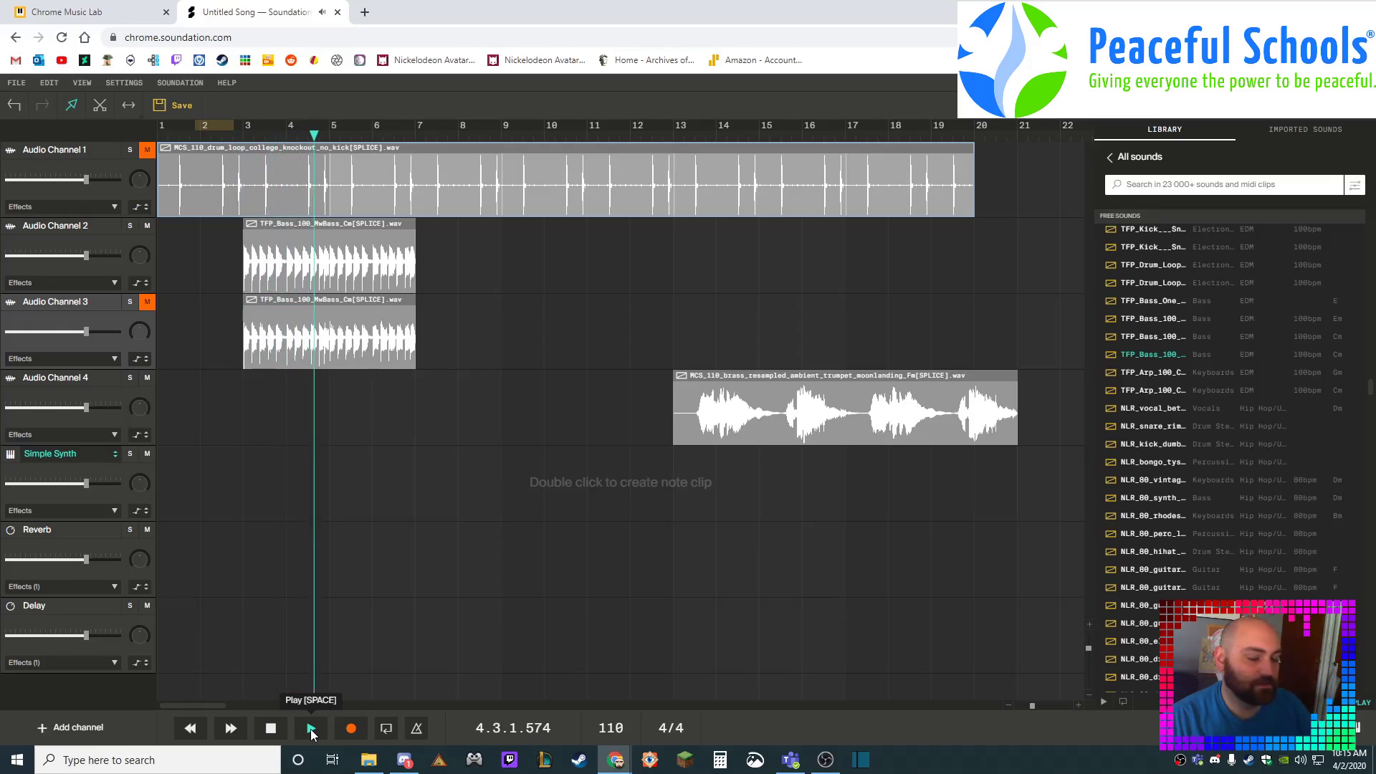
pyautogui.click(312, 729)
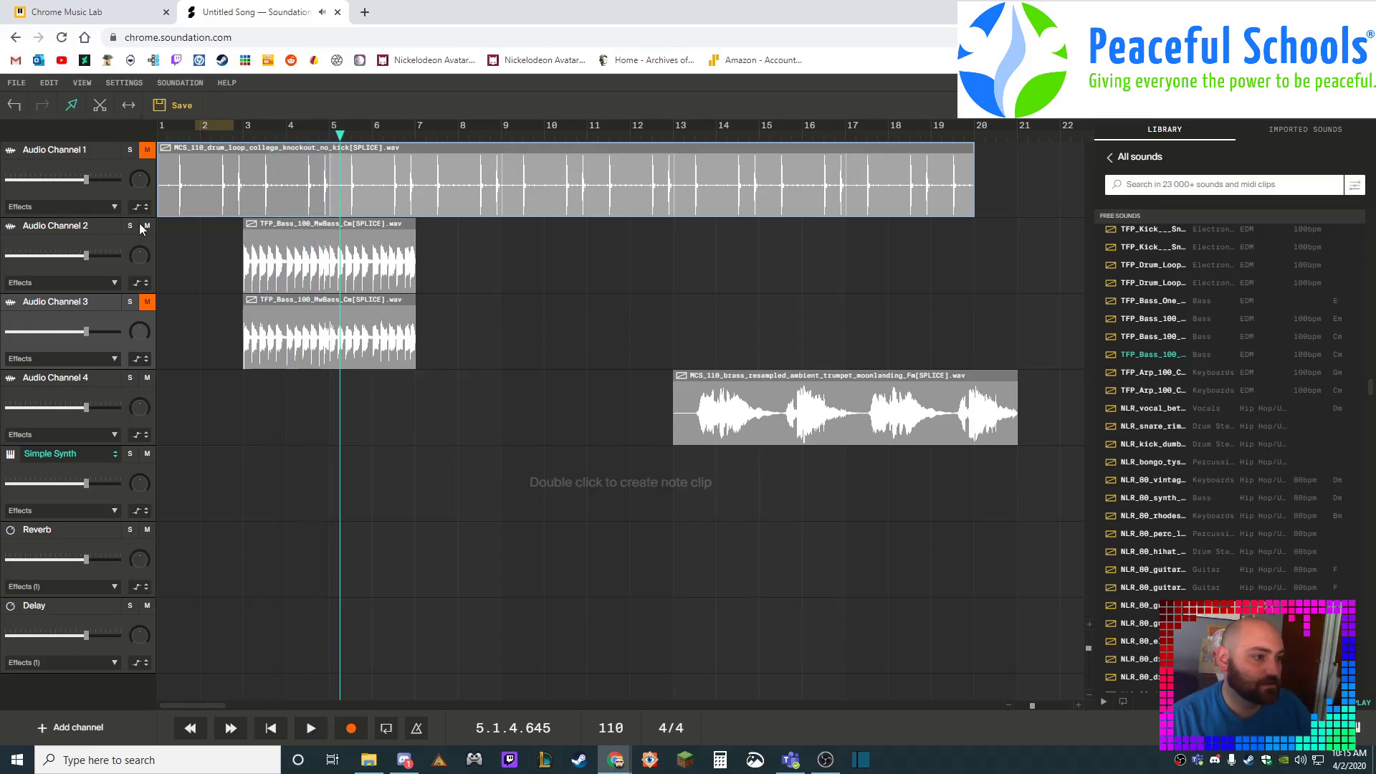
# Step: Unmute Audio Channel 3, mute Audio Channel 2, and listen to the time-stretched bass clip from just before bar 3
pyautogui.click(147, 301)
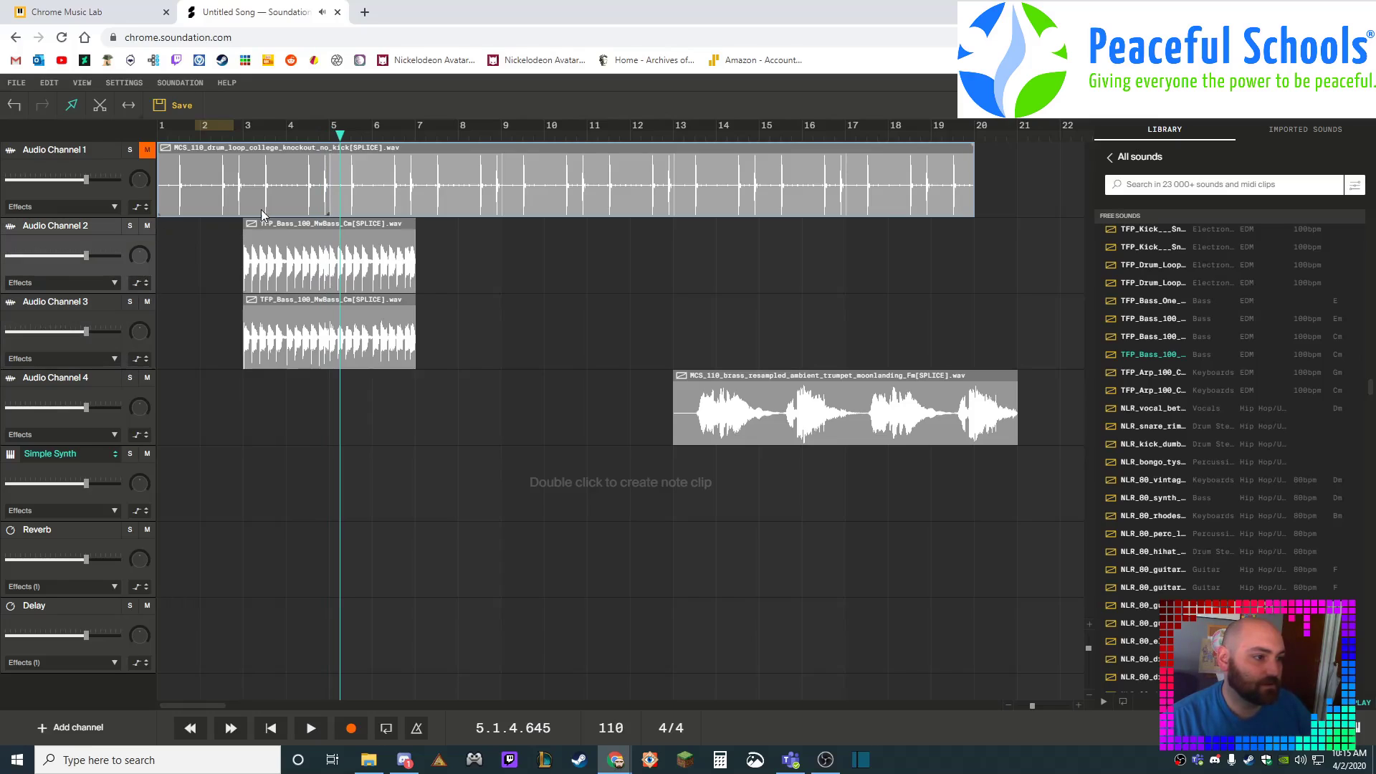
pyautogui.click(228, 136)
pyautogui.click(308, 728)
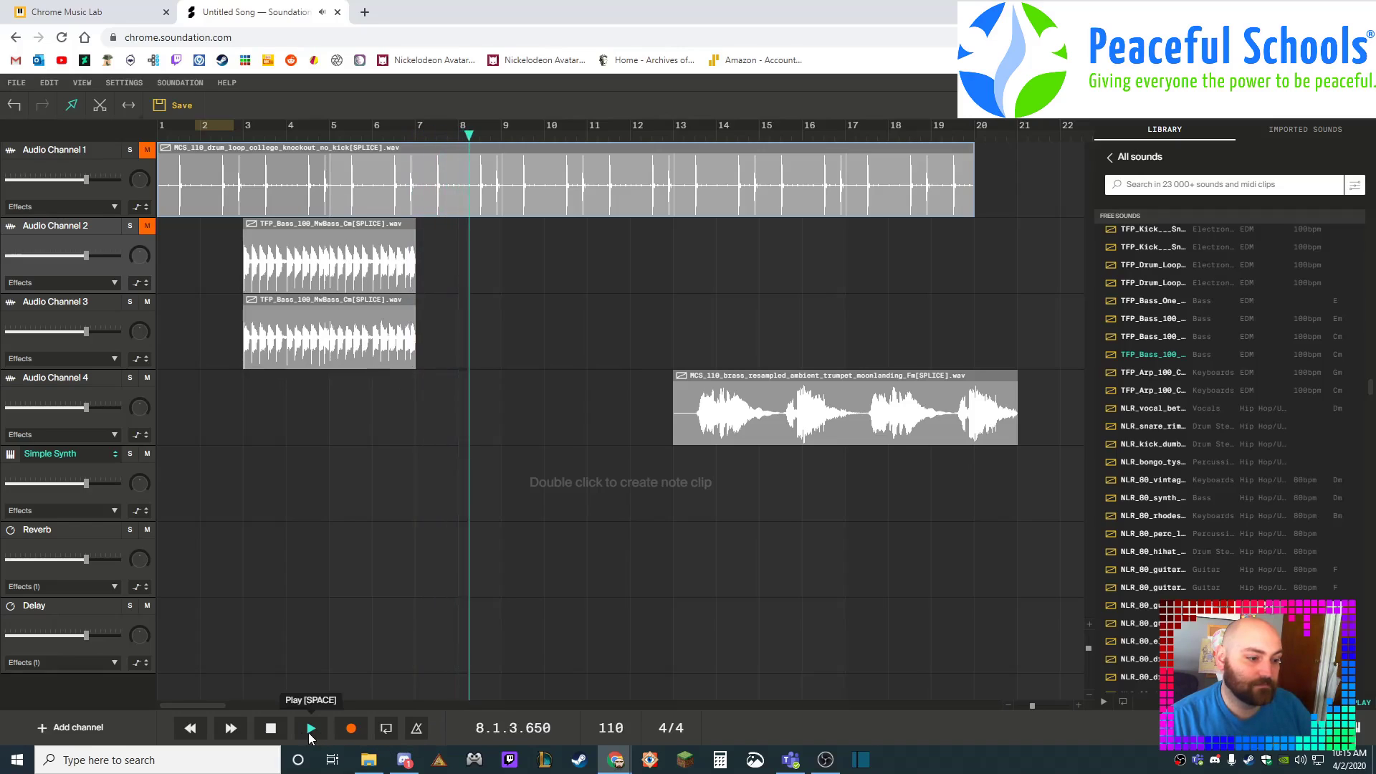
pyautogui.click(278, 726)
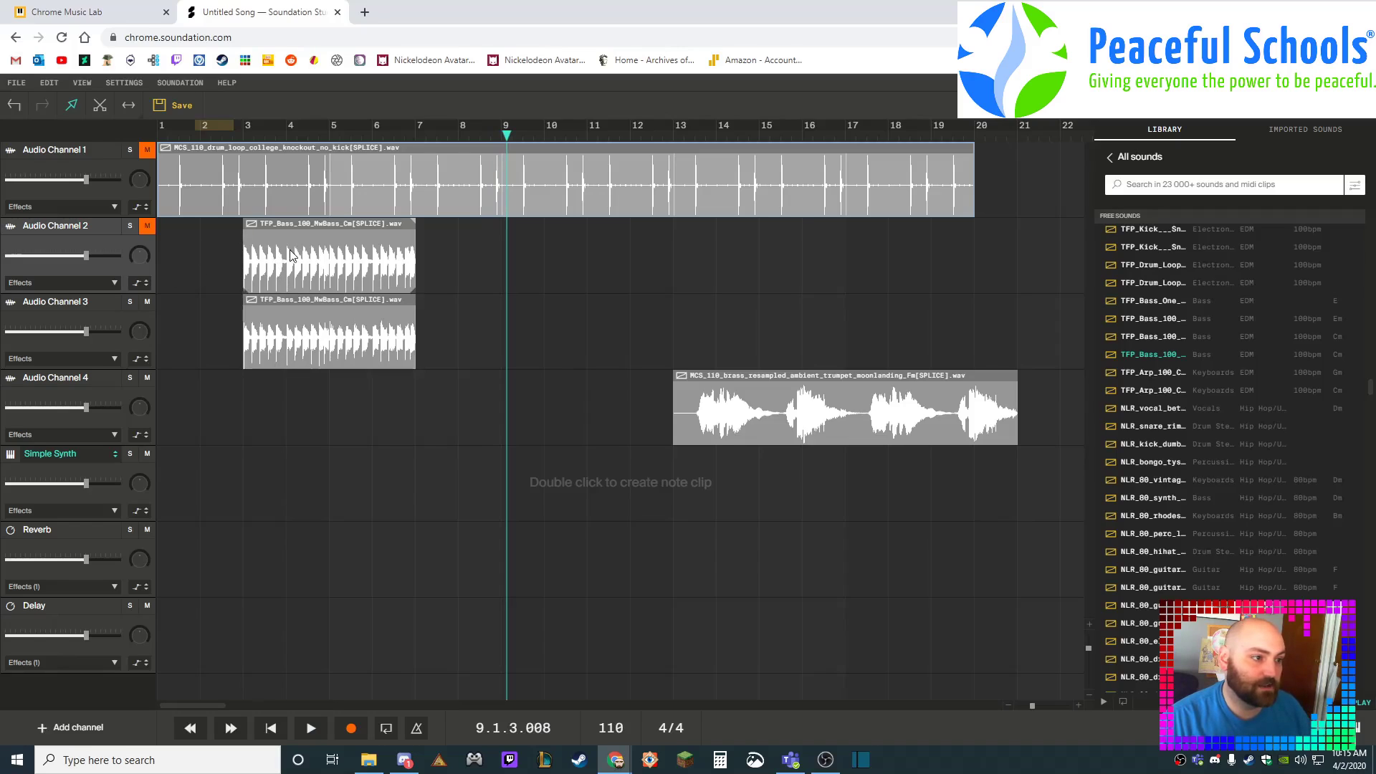
# Step: Delete the time-stretched bass clip from Audio Channel 3 and unmute Audio Channels 1 and 2
pyautogui.click(279, 347)
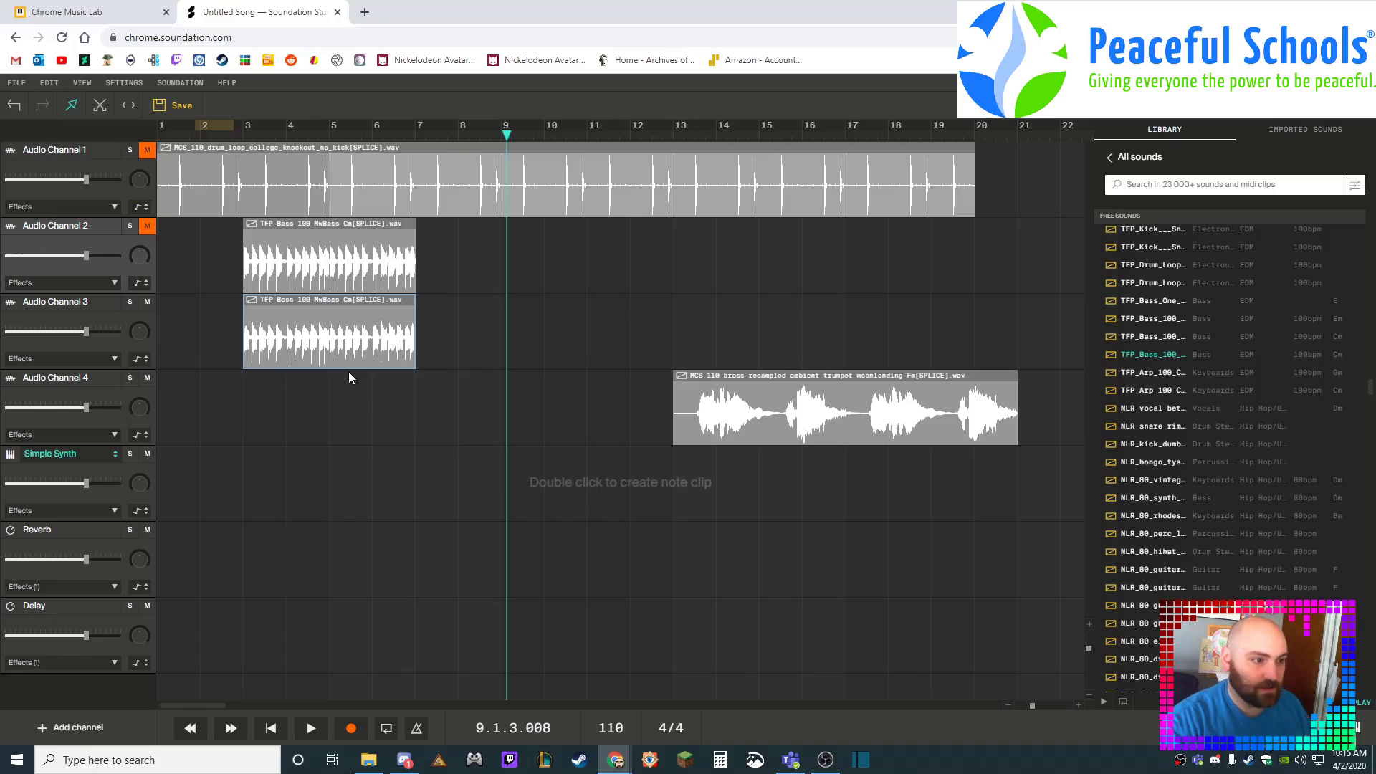
pyautogui.press('Delete')
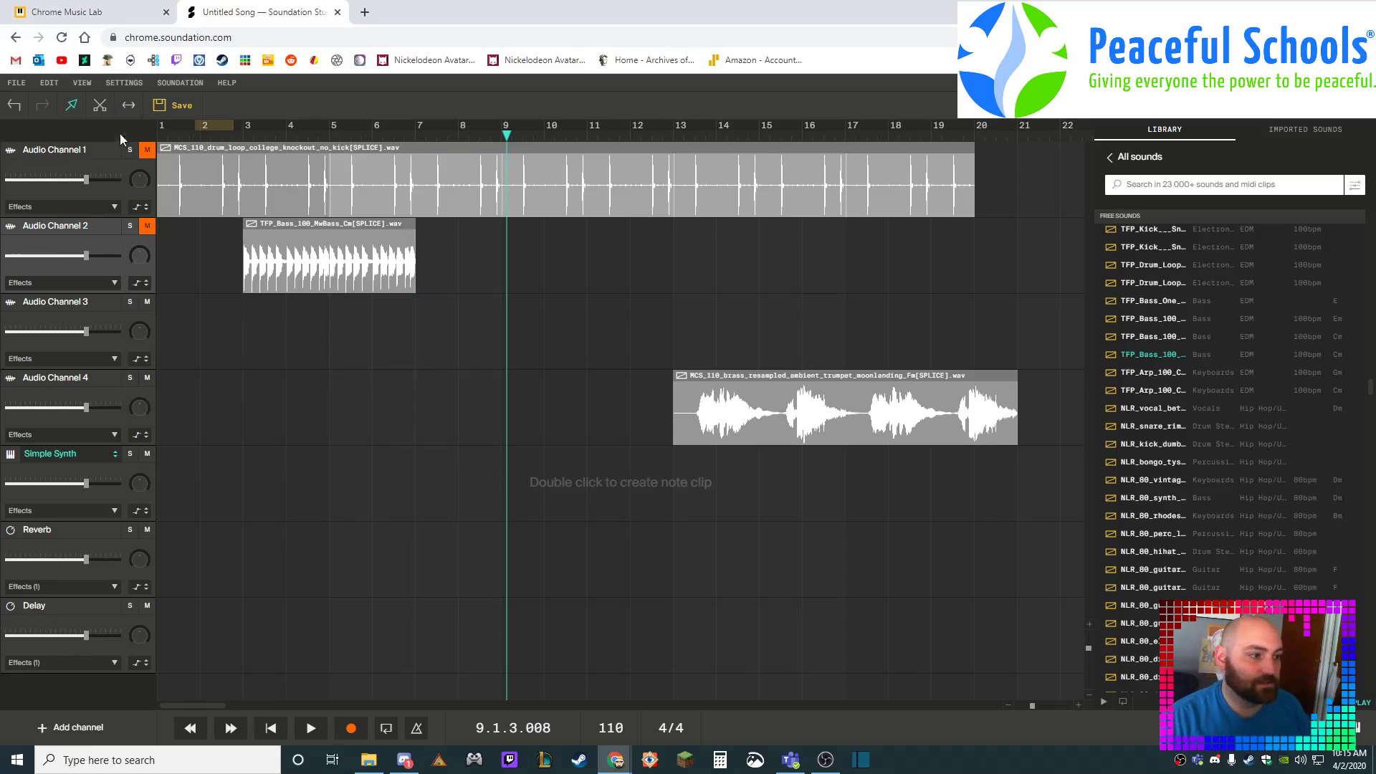
pyautogui.click(148, 227)
pyautogui.click(148, 150)
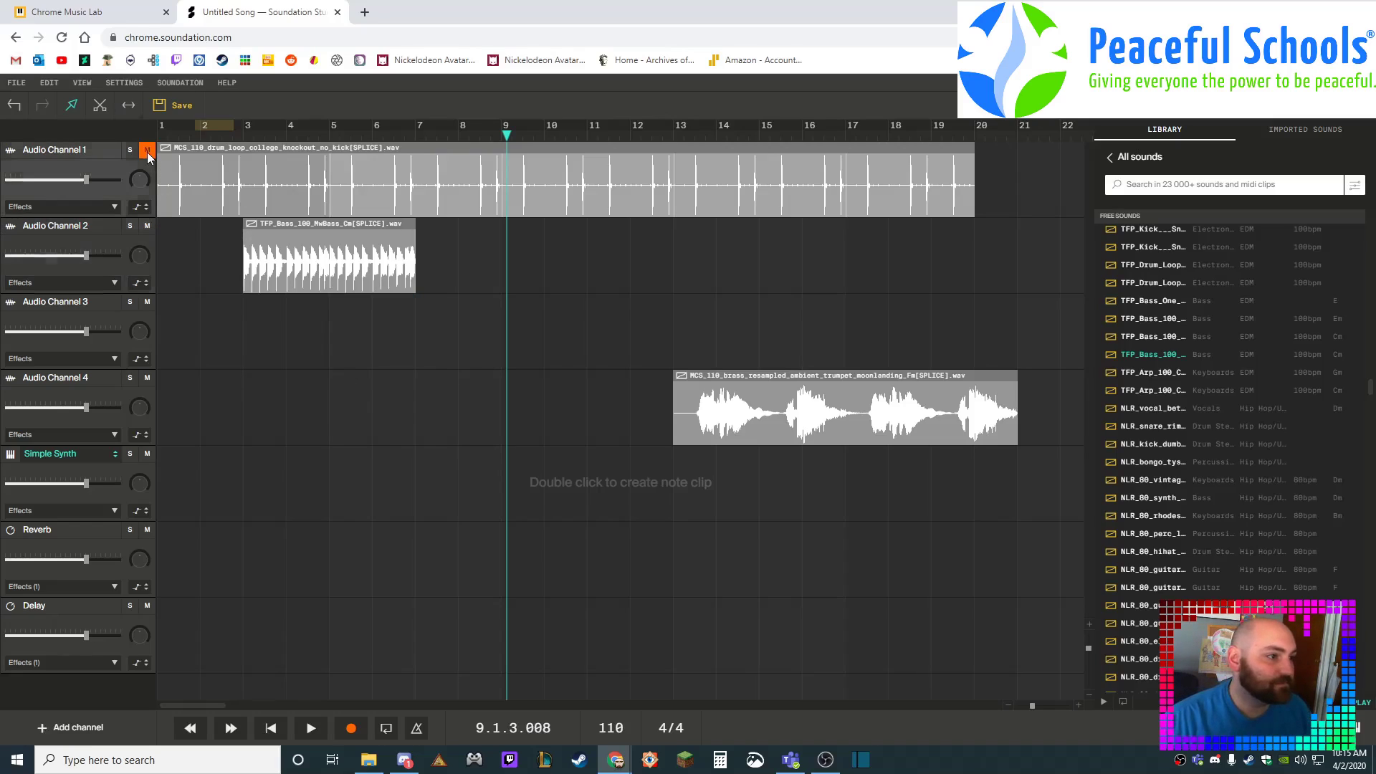
# Step: Play the song from the start to nearly bar 8 and extend the Audio Channel 2 bass clip to nearly bar 20
pyautogui.moveTo(506, 138); pyautogui.dragTo(145, 147)
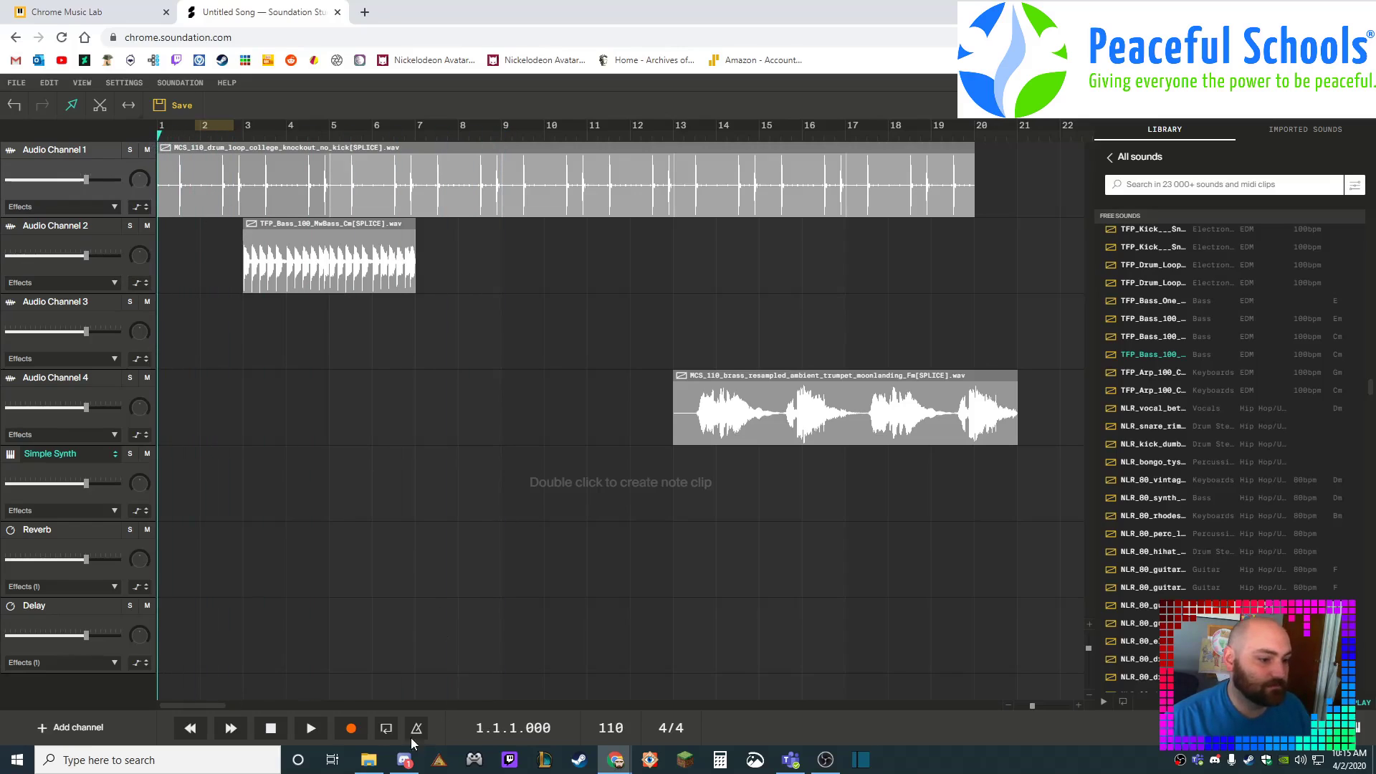
pyautogui.click(311, 728)
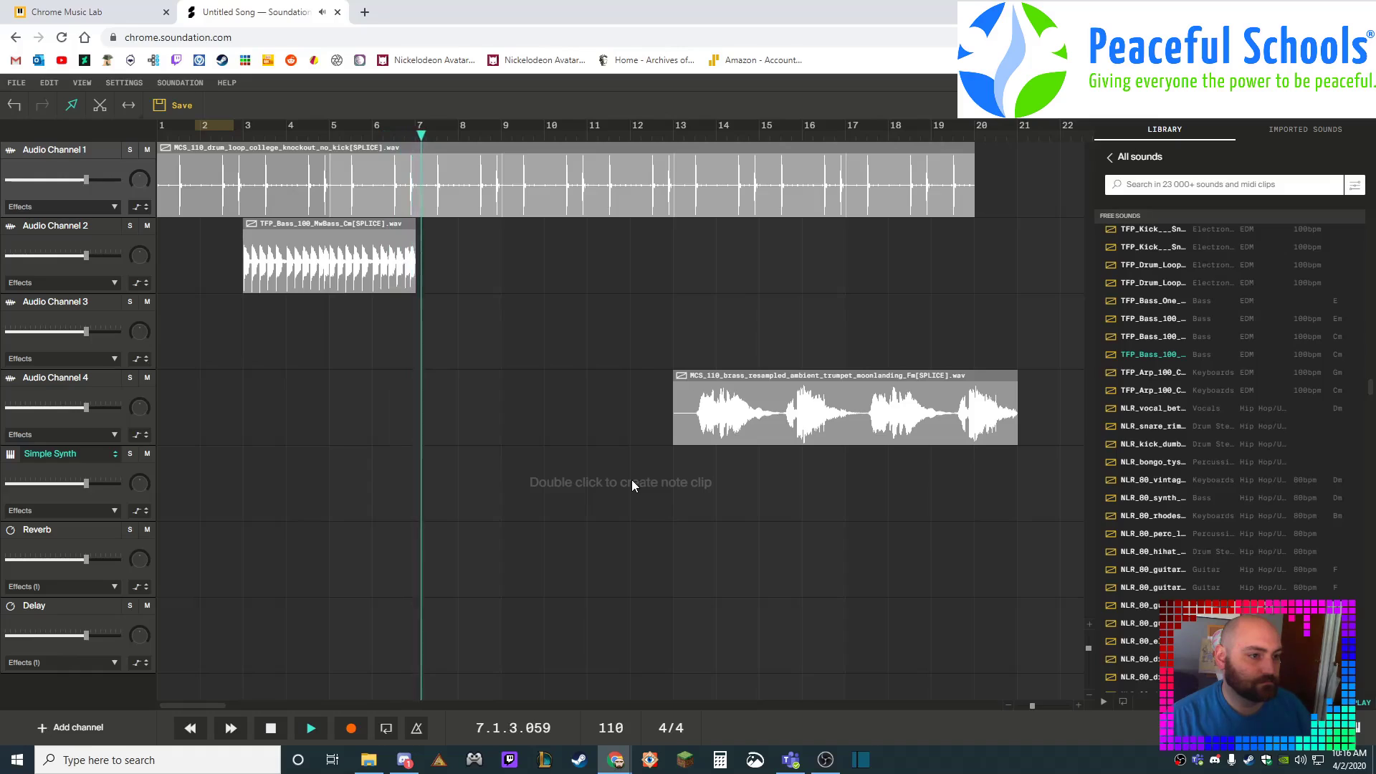
pyautogui.click(273, 730)
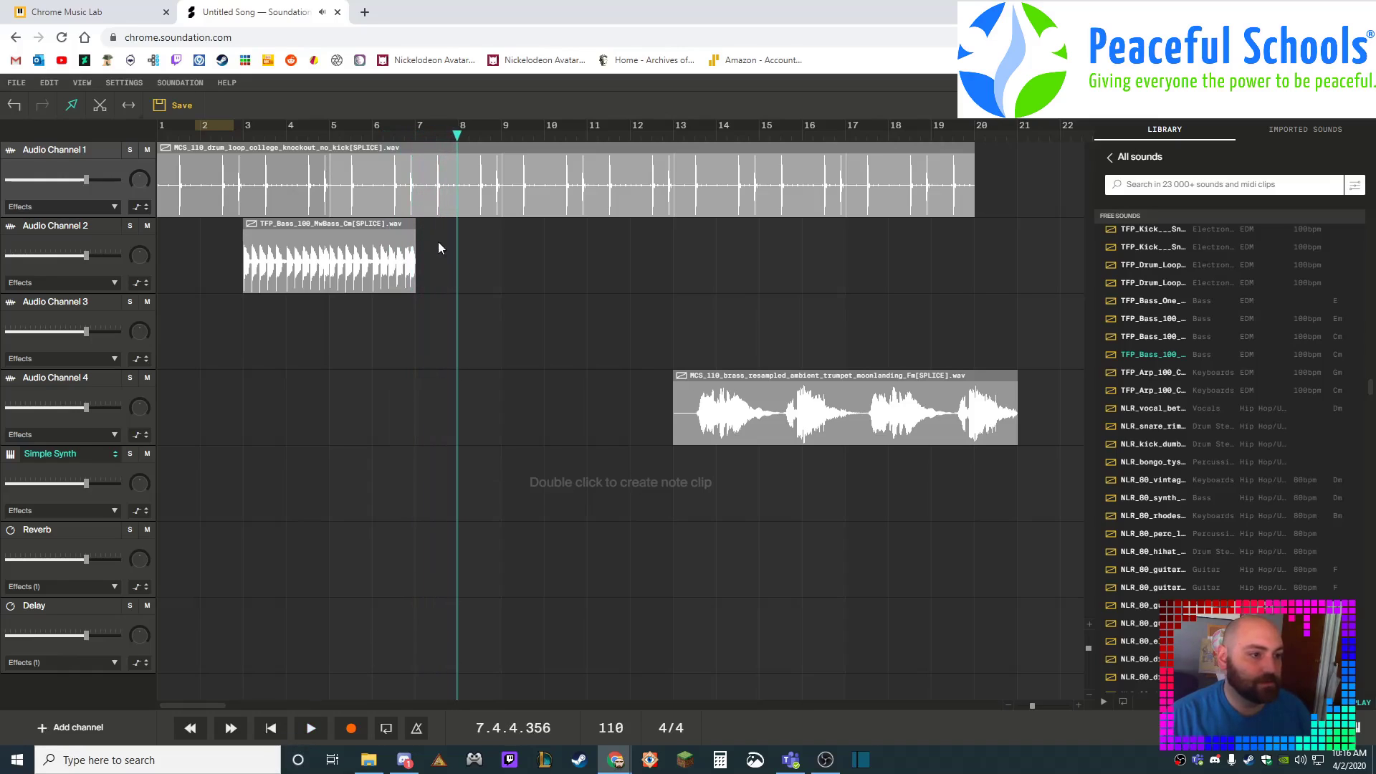
pyautogui.moveTo(410, 223); pyautogui.dragTo(968, 239)
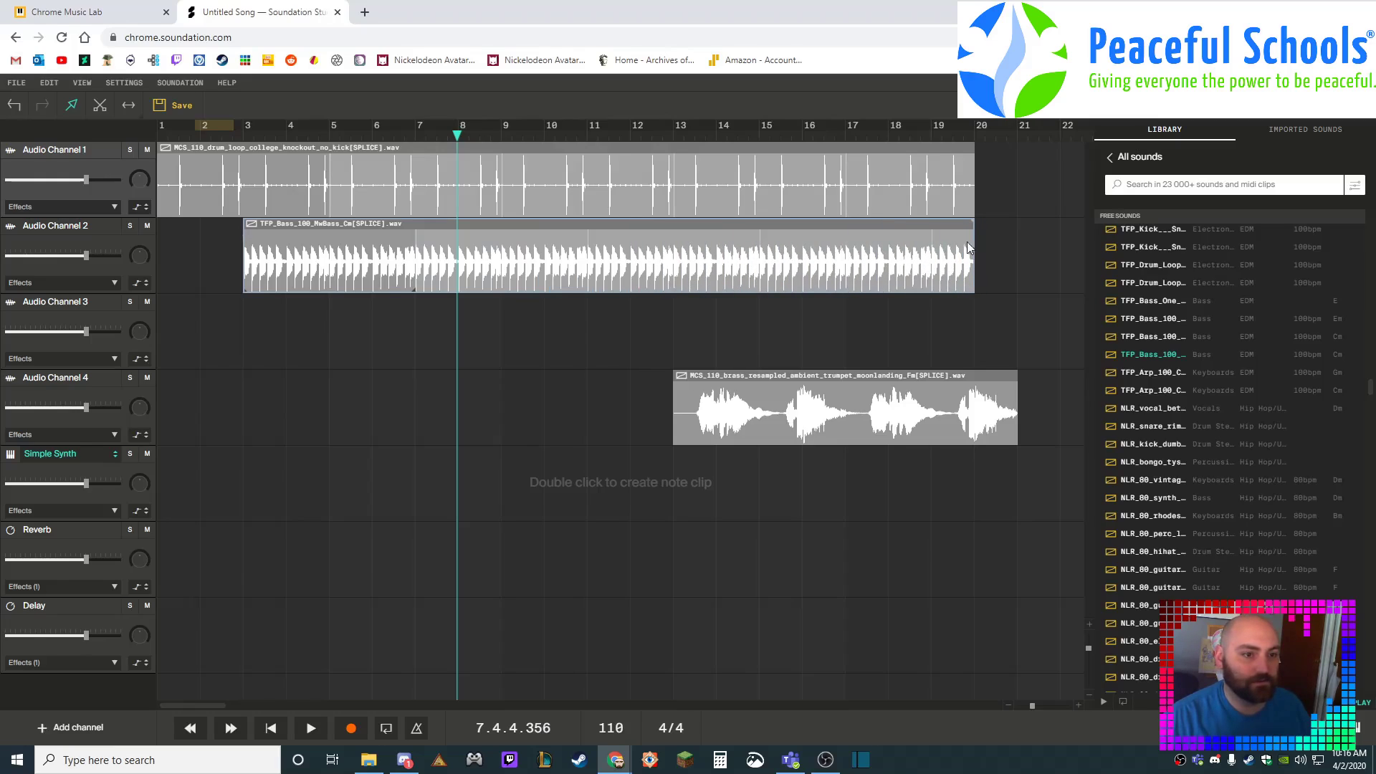
# Step: Move the trumpet clip from Audio Channel 4 to Audio Channel 3, starting at bar 6, and play the song from just before bar 5
pyautogui.click(577, 356)
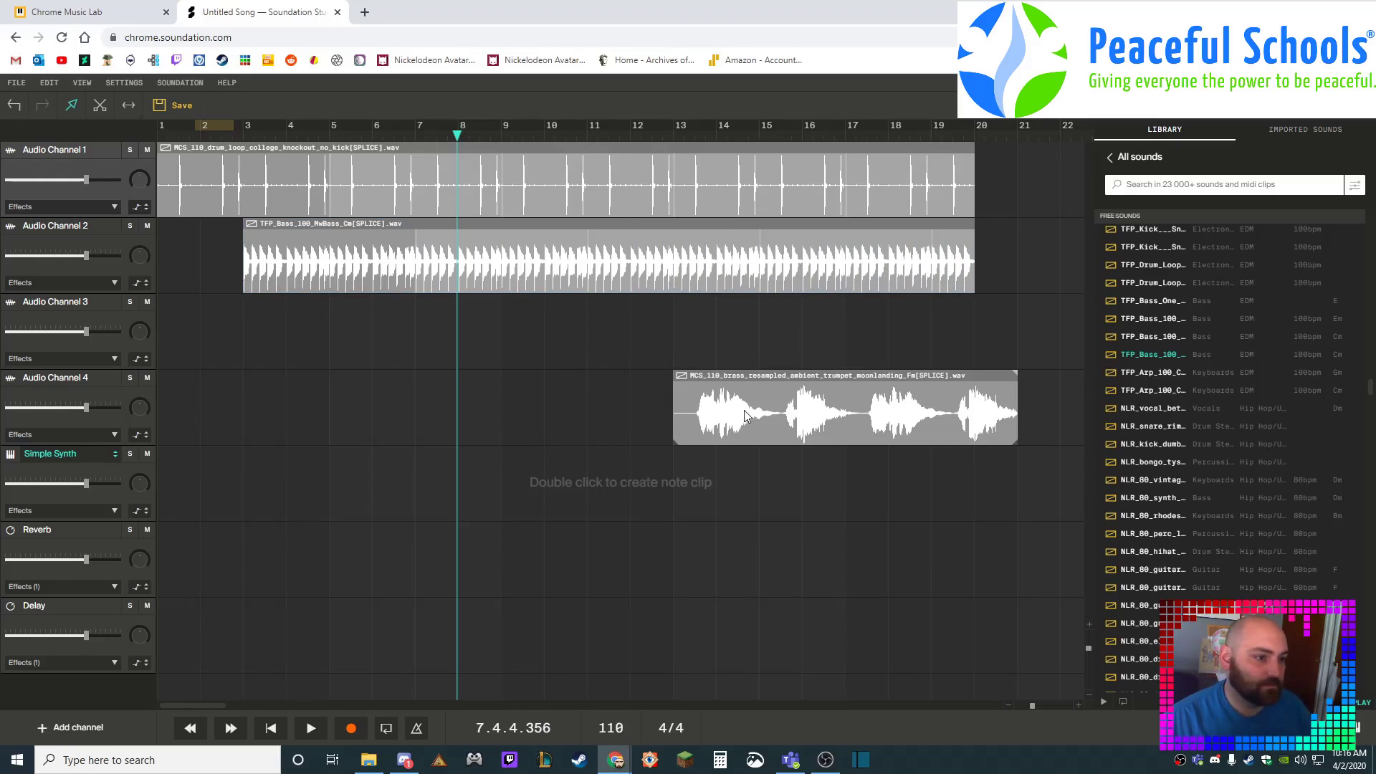
pyautogui.moveTo(744, 410); pyautogui.dragTo(439, 343)
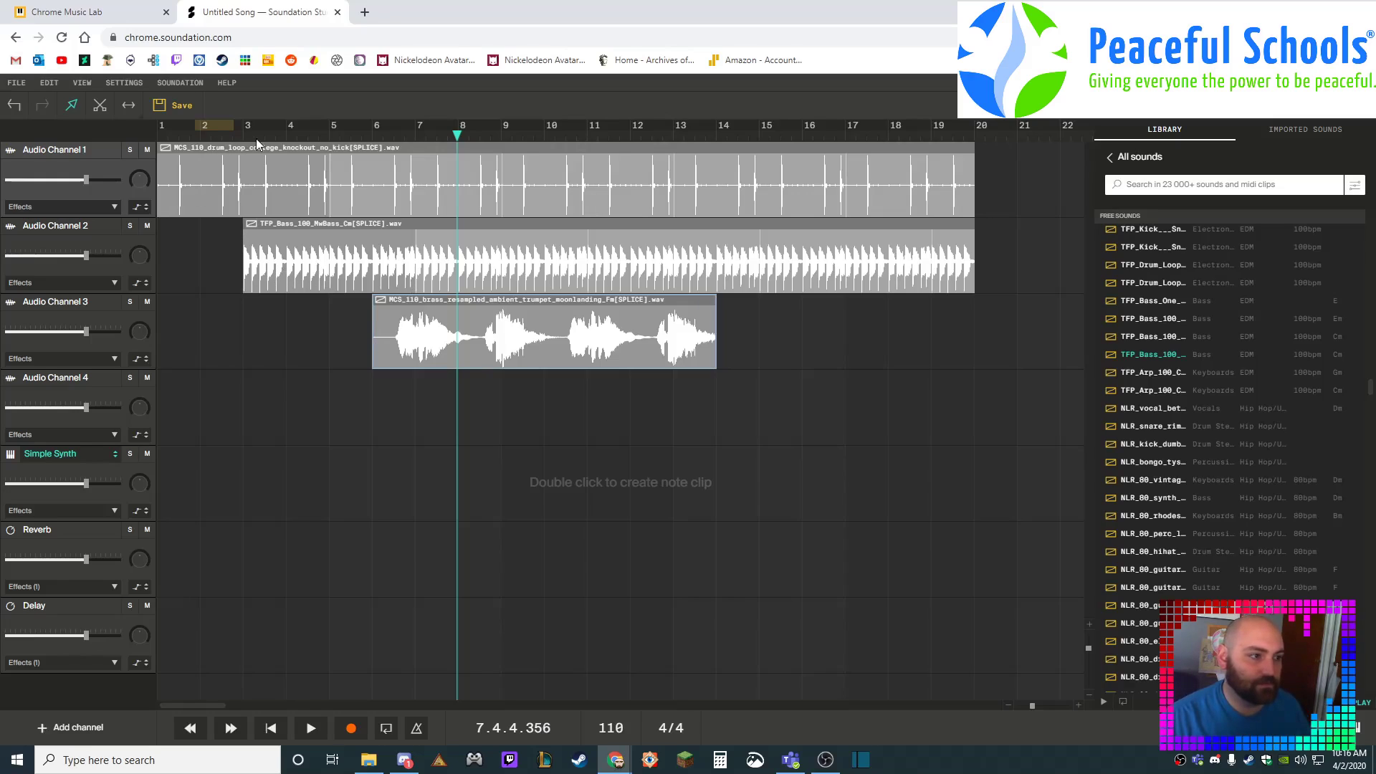
pyautogui.click(321, 136)
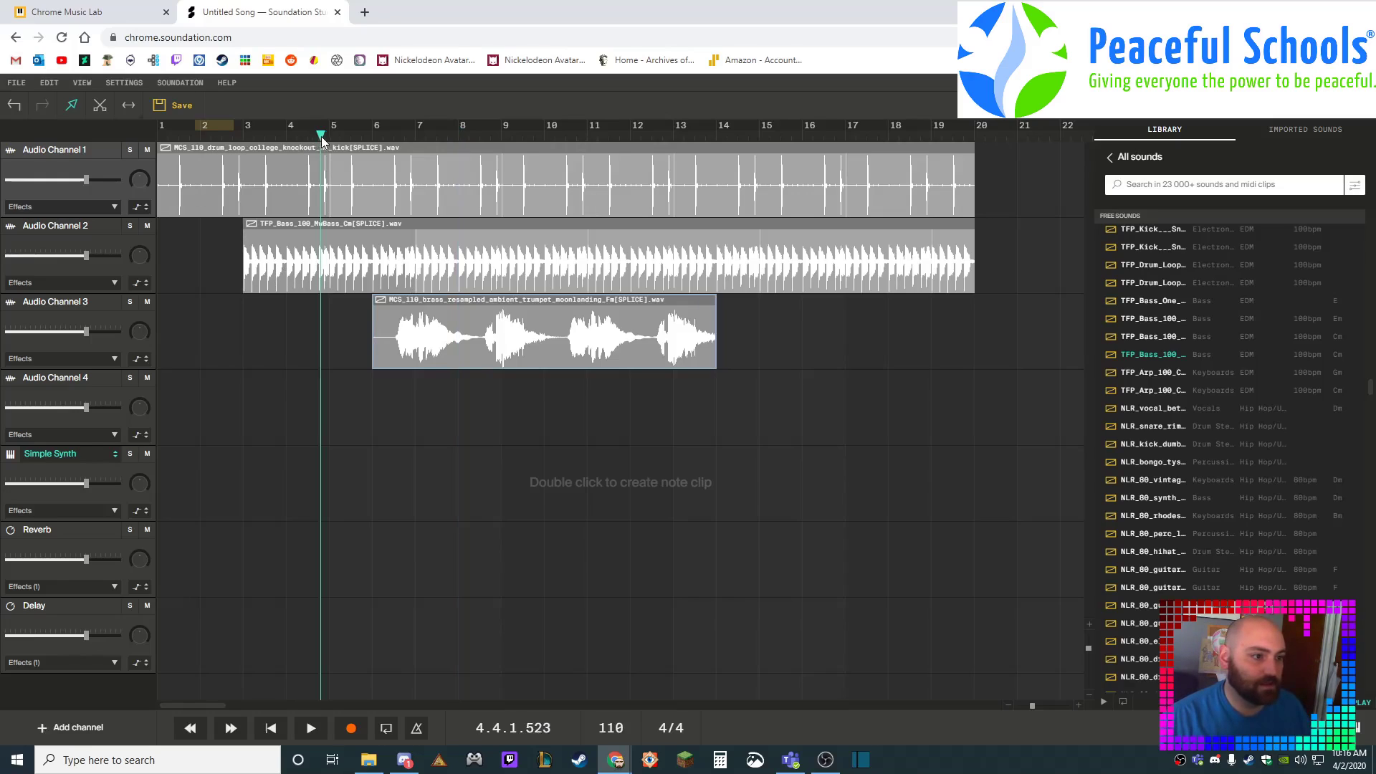
pyautogui.click(313, 731)
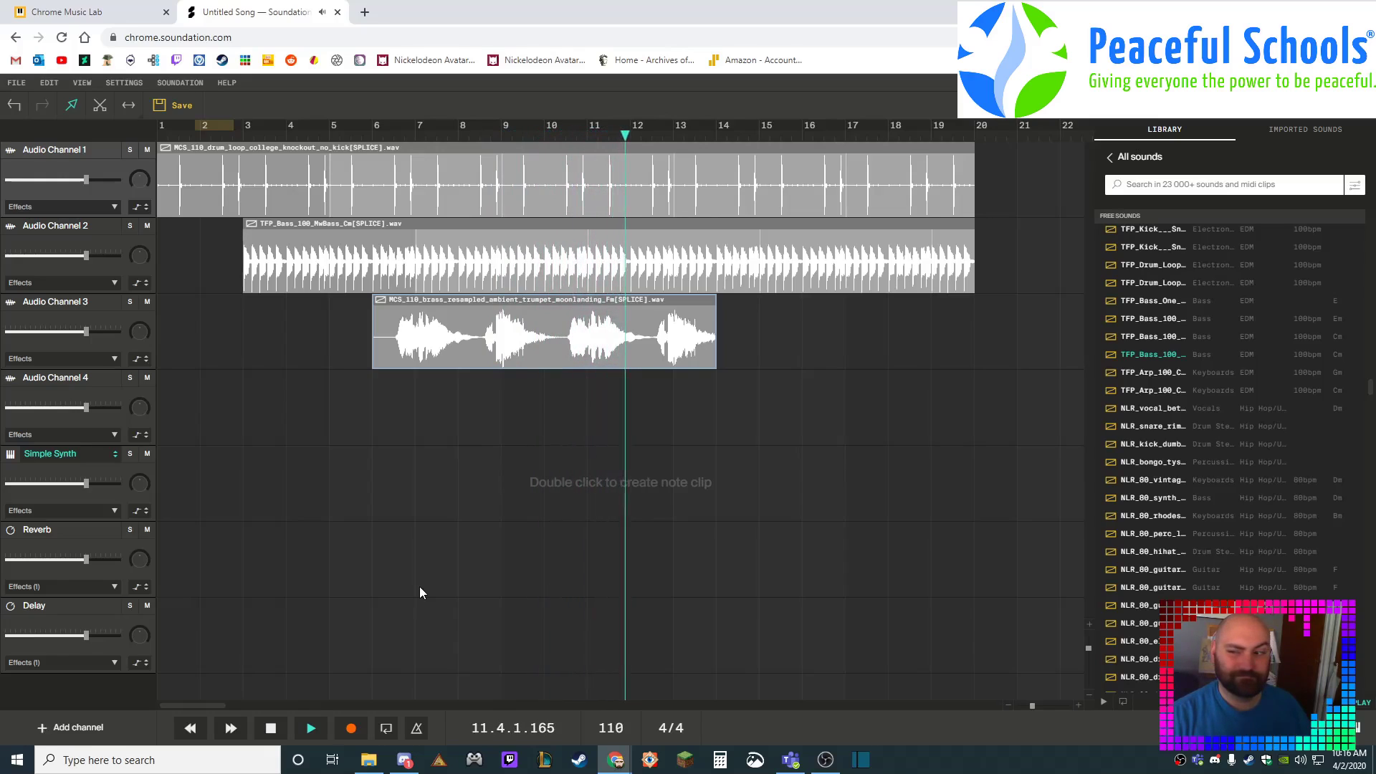
pyautogui.click(265, 728)
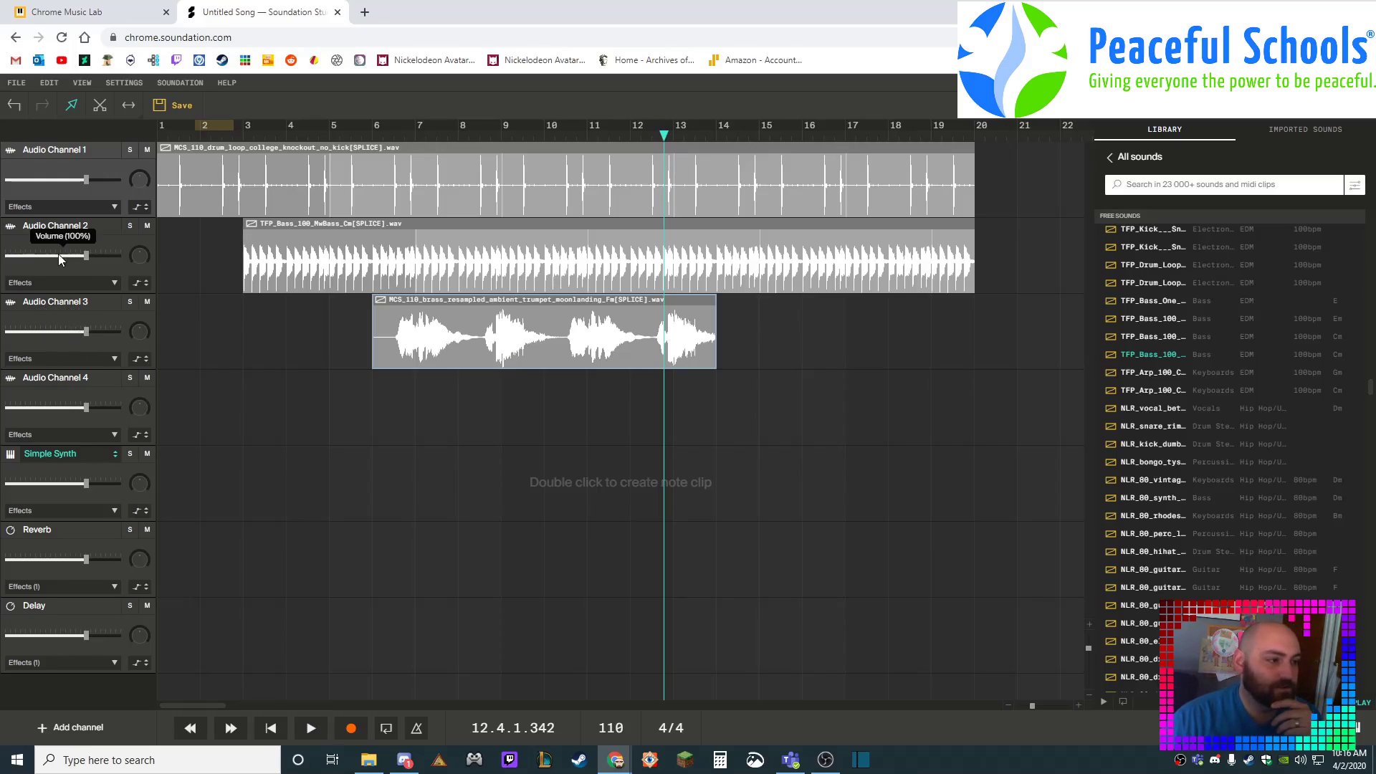
# Step: Lower Audio Channel 3's volume to roughly a quarter of the slider's range while listening from about bar 5.5 to bar 12
pyautogui.moveTo(85, 332); pyautogui.dragTo(45, 332)
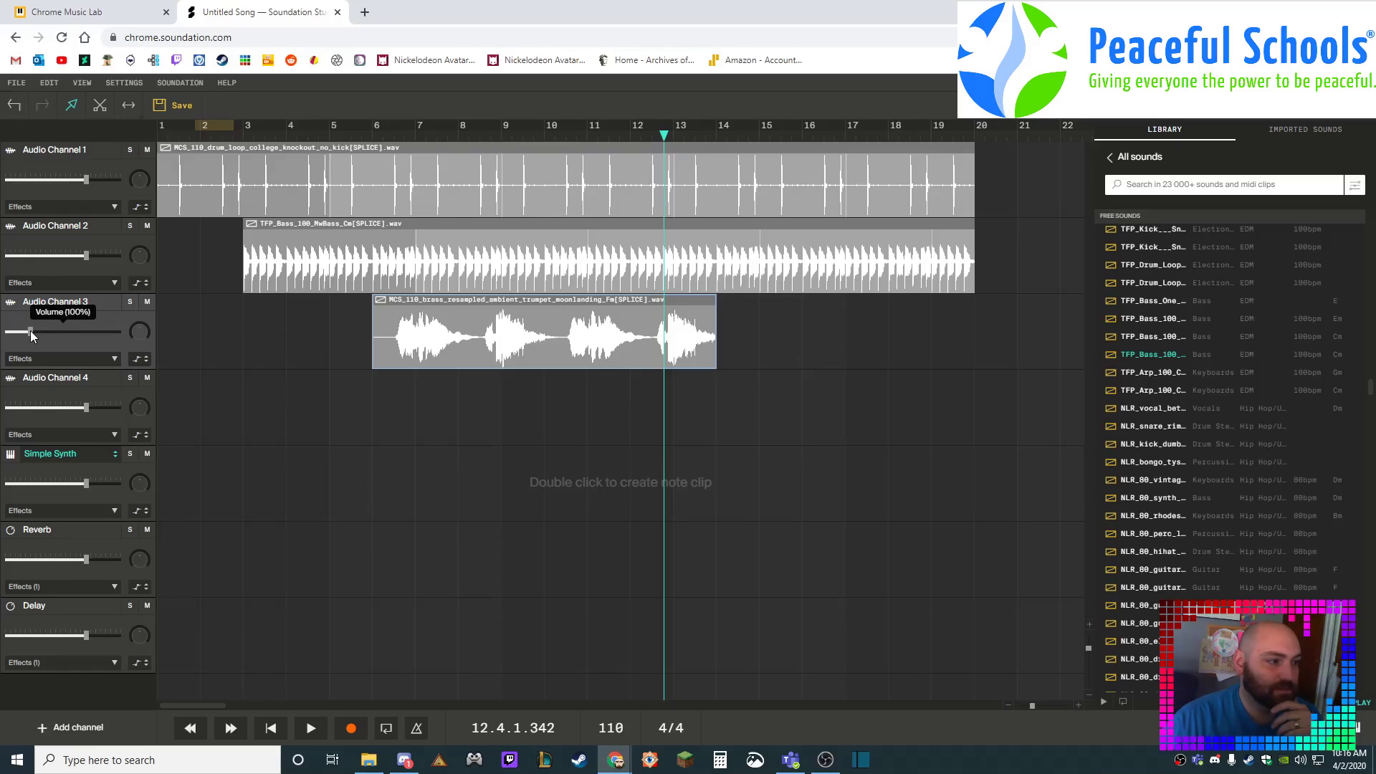
pyautogui.click(348, 135)
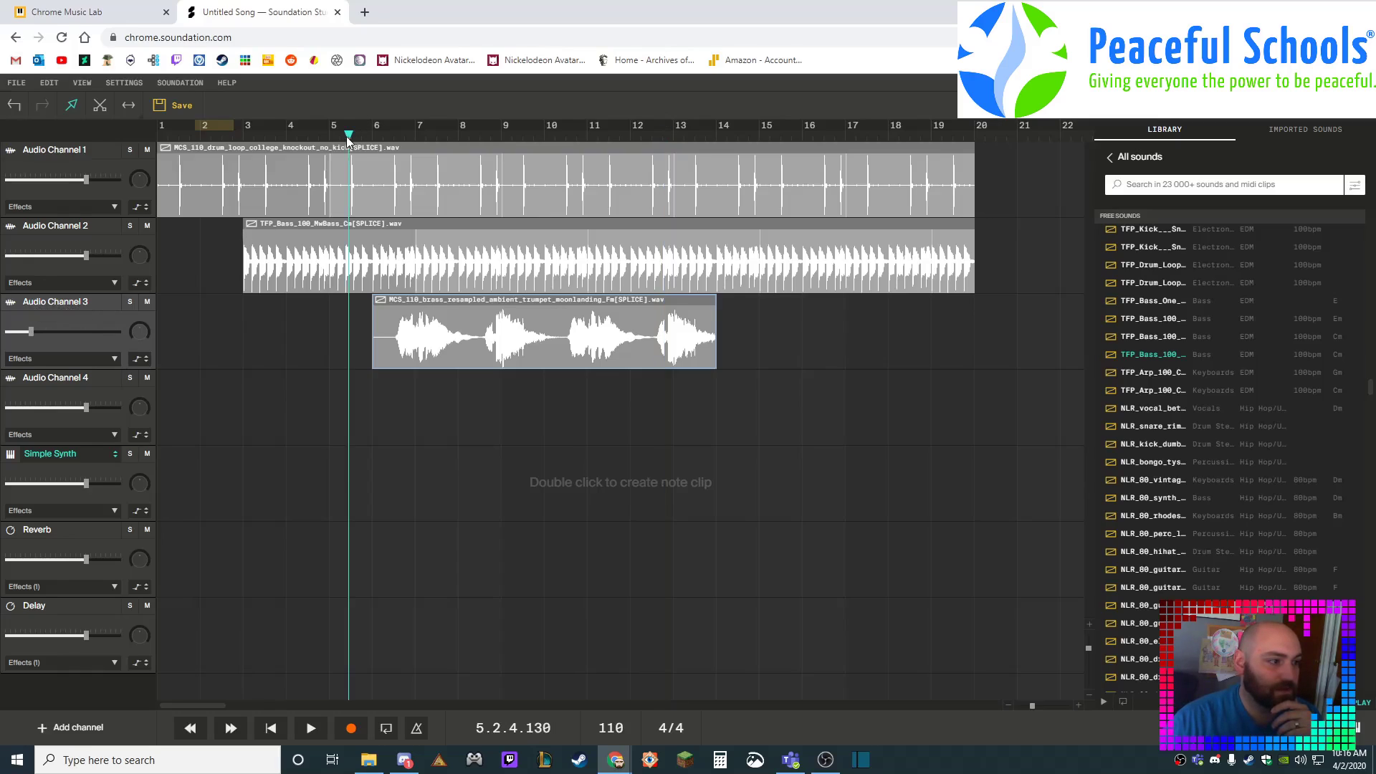
pyautogui.click(301, 730)
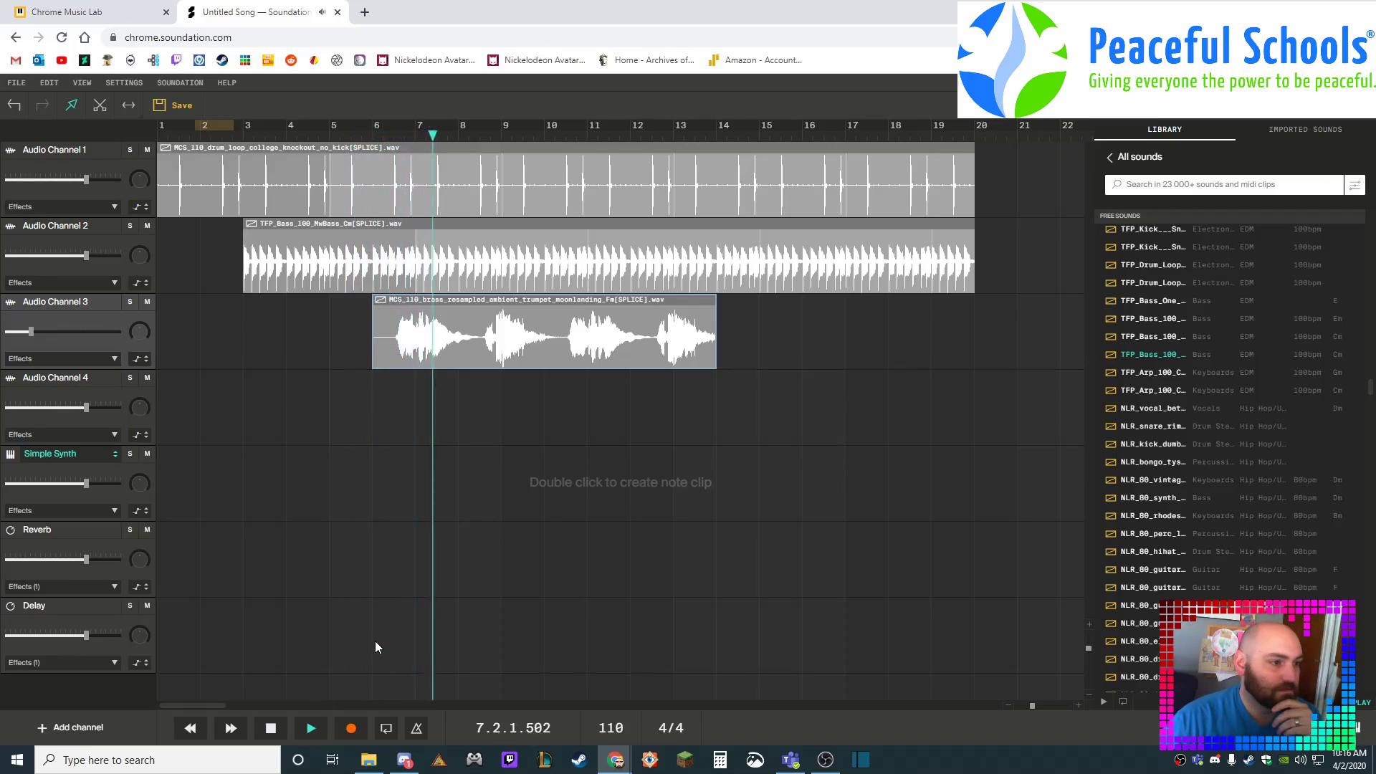
pyautogui.moveTo(33, 332); pyautogui.dragTo(39, 331)
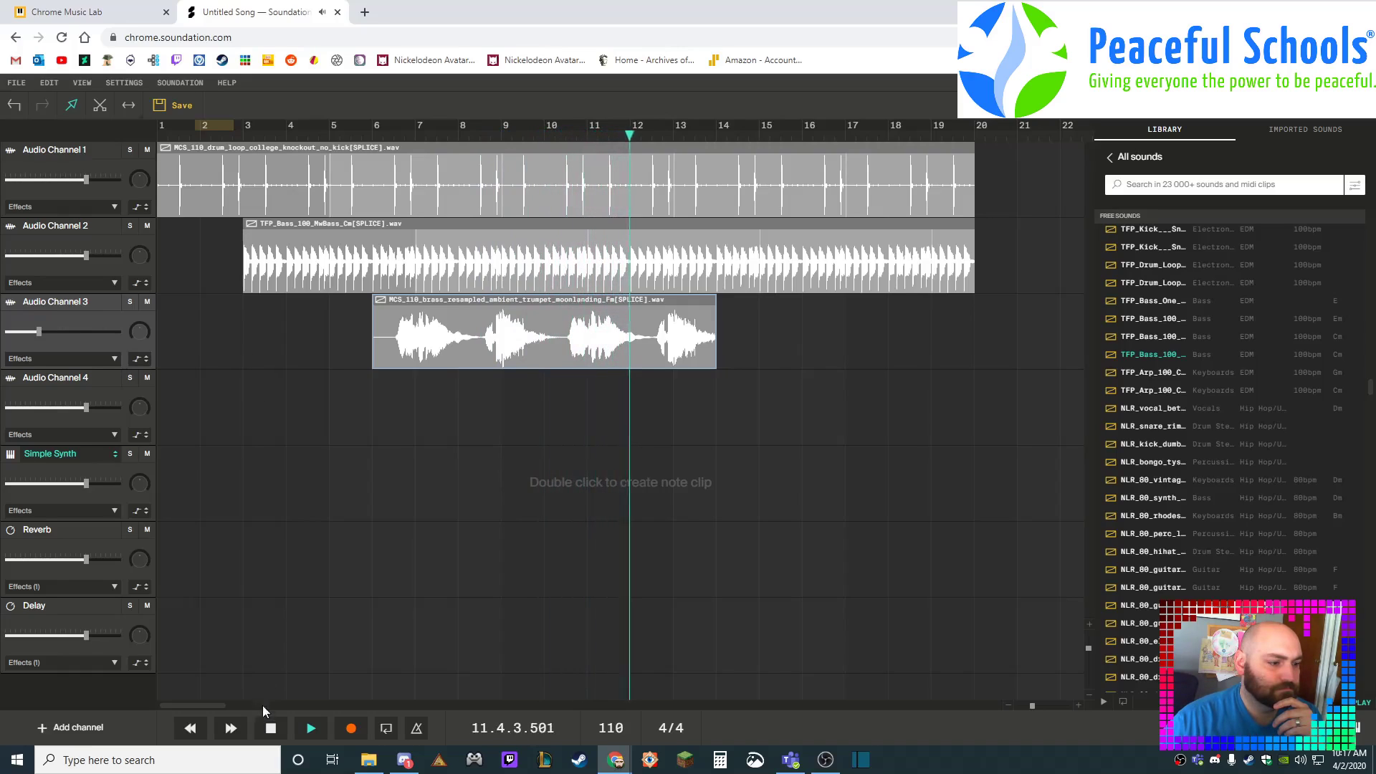
pyautogui.click(270, 729)
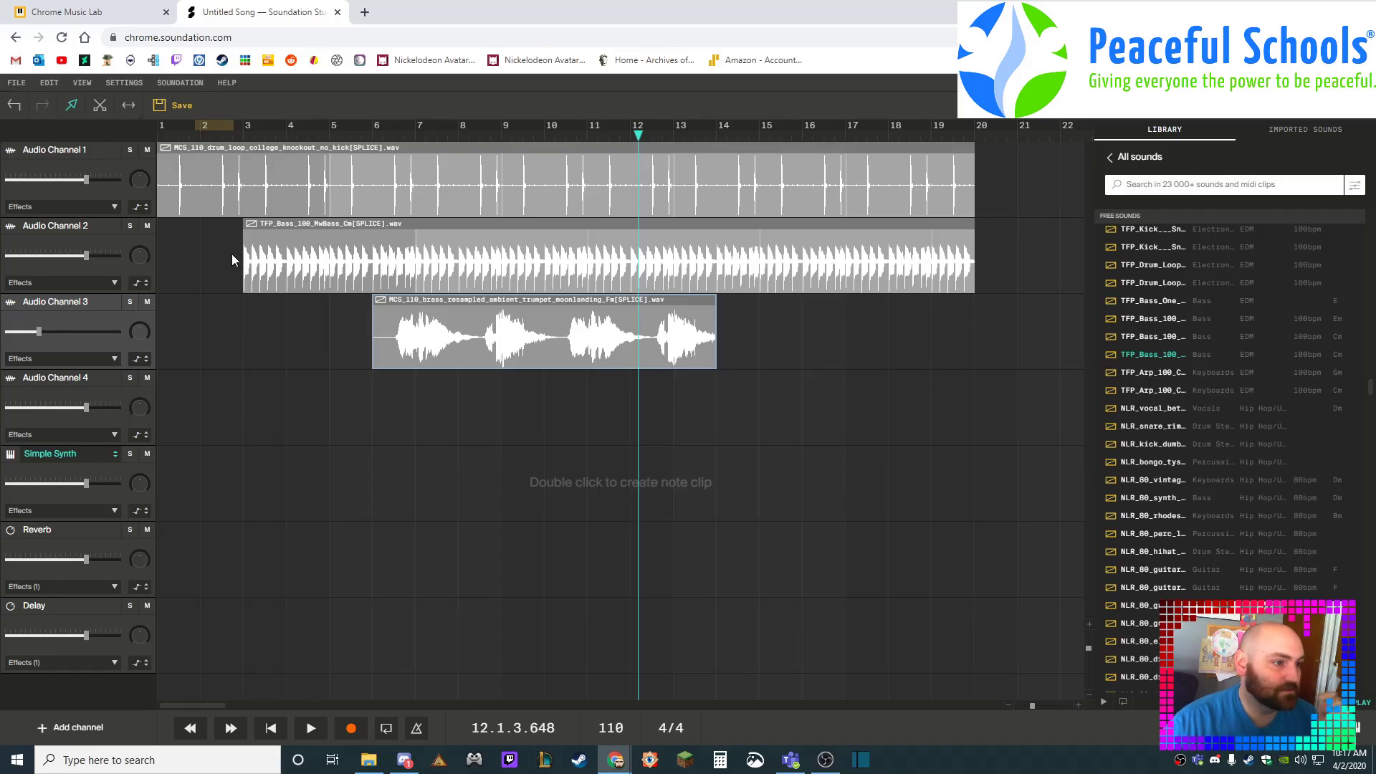
# Step: Add volume automation to Audio Channel 2 that fades the bass in from bar 3 to about bar 4.5, and listen to the fade
pyautogui.click(136, 283)
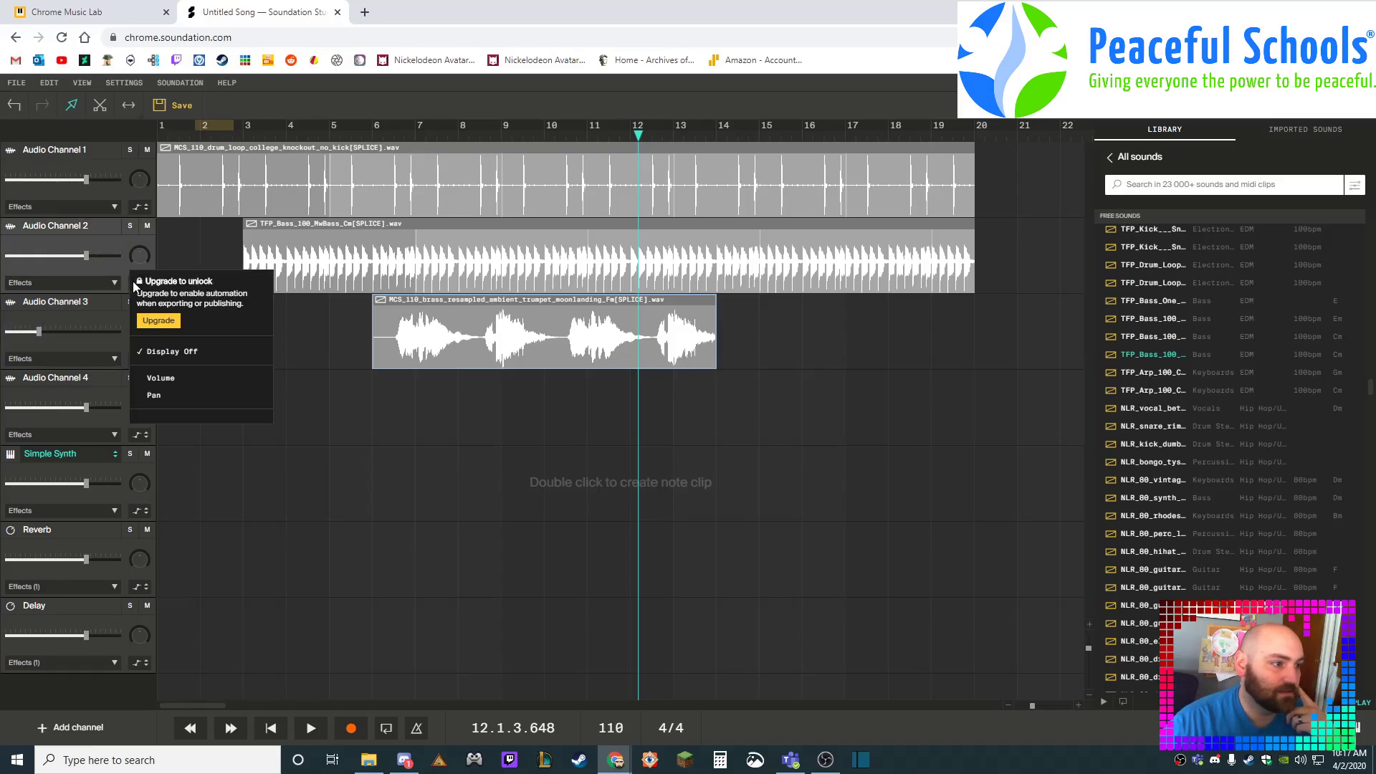
pyautogui.click(153, 379)
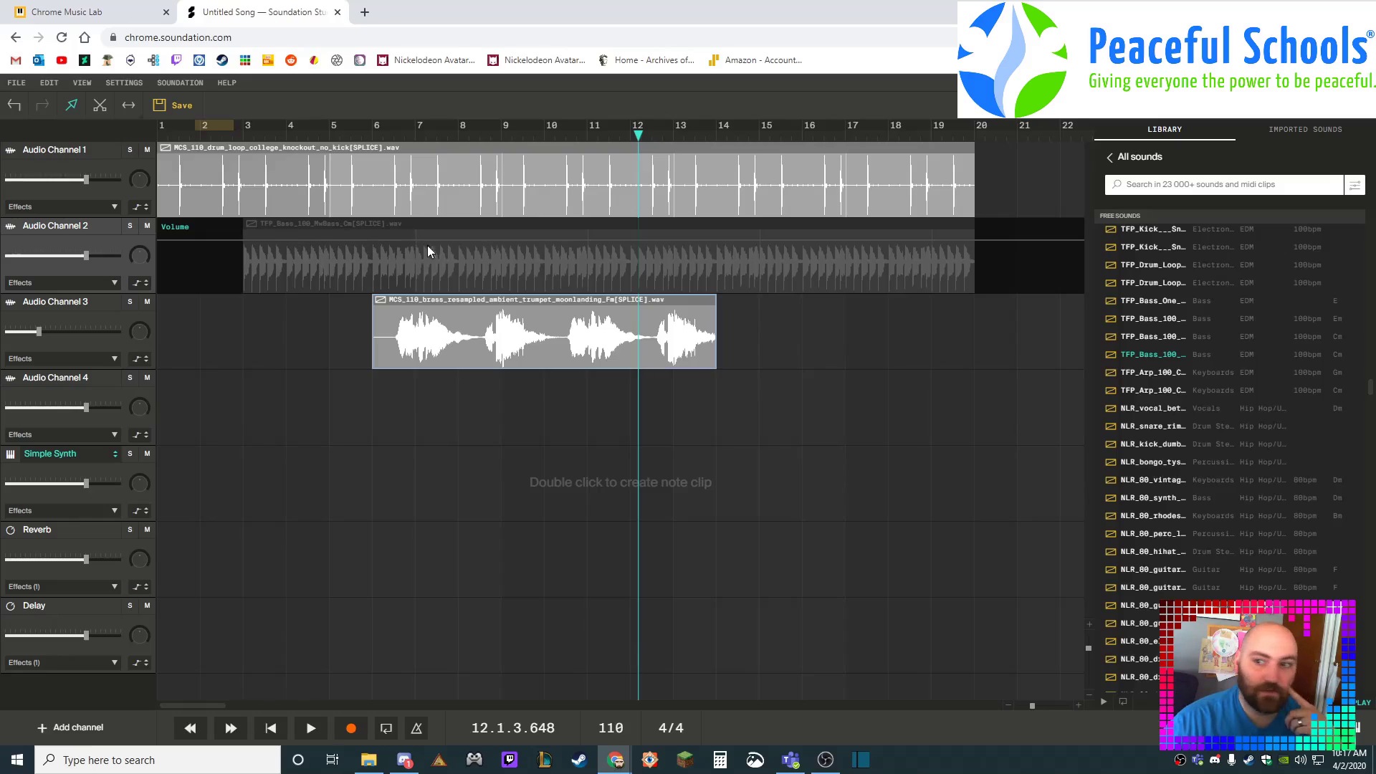
pyautogui.click(307, 238)
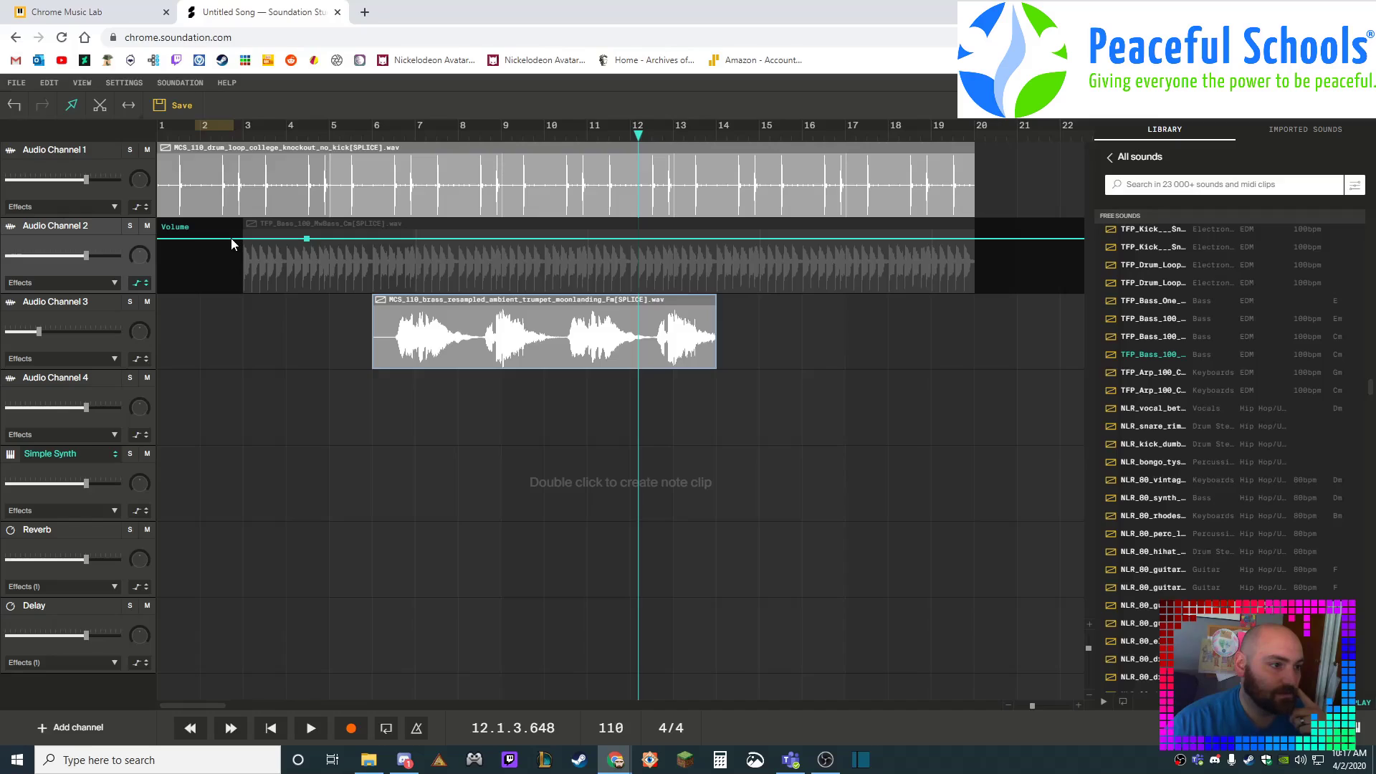
pyautogui.moveTo(230, 239); pyautogui.dragTo(243, 294)
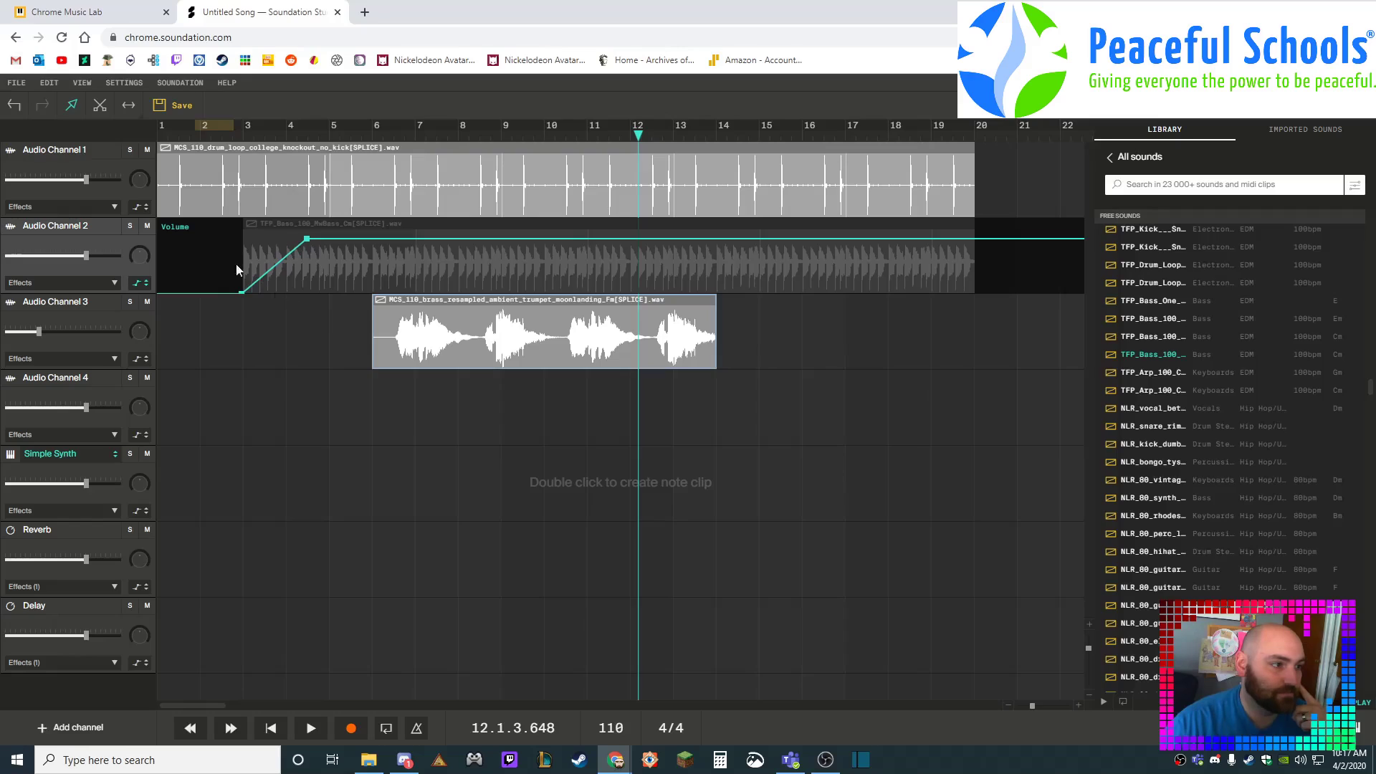
pyautogui.click(190, 129)
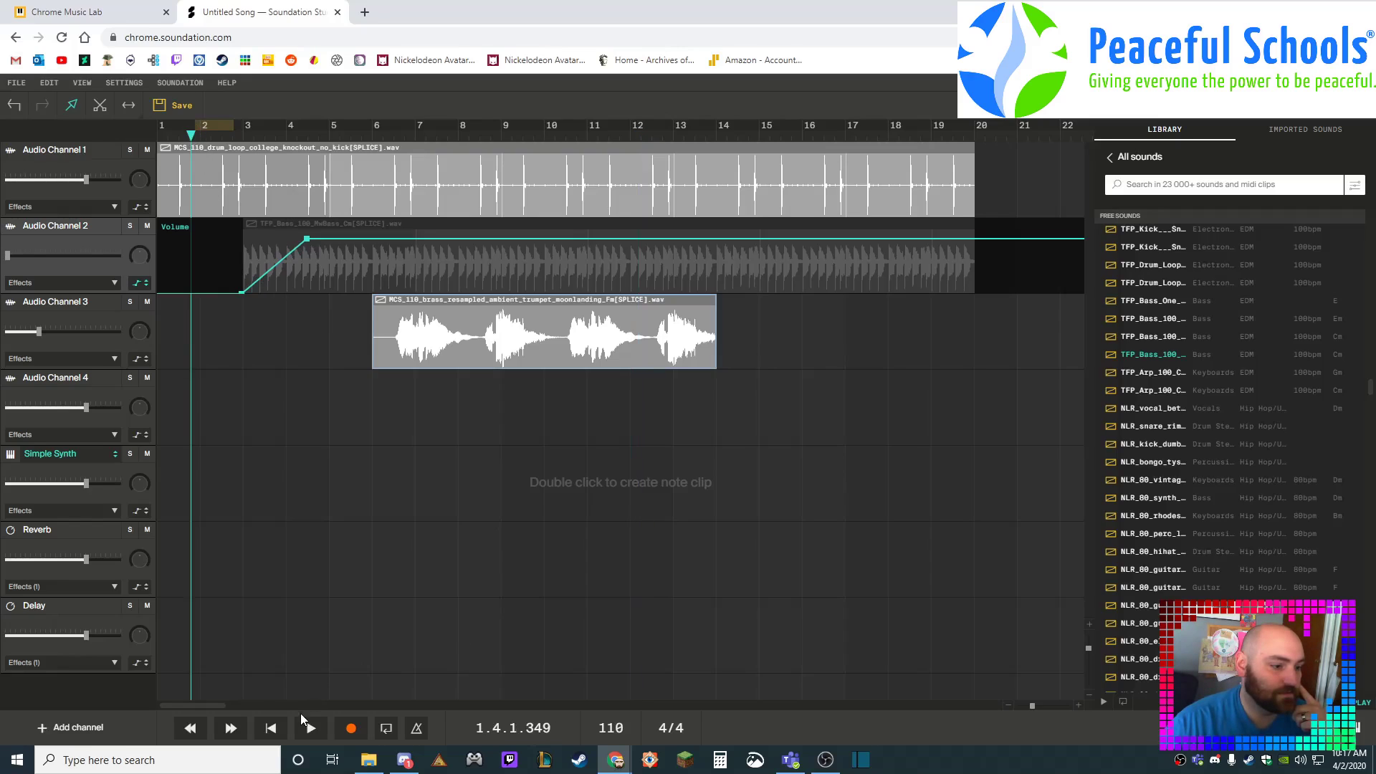
pyautogui.click(311, 728)
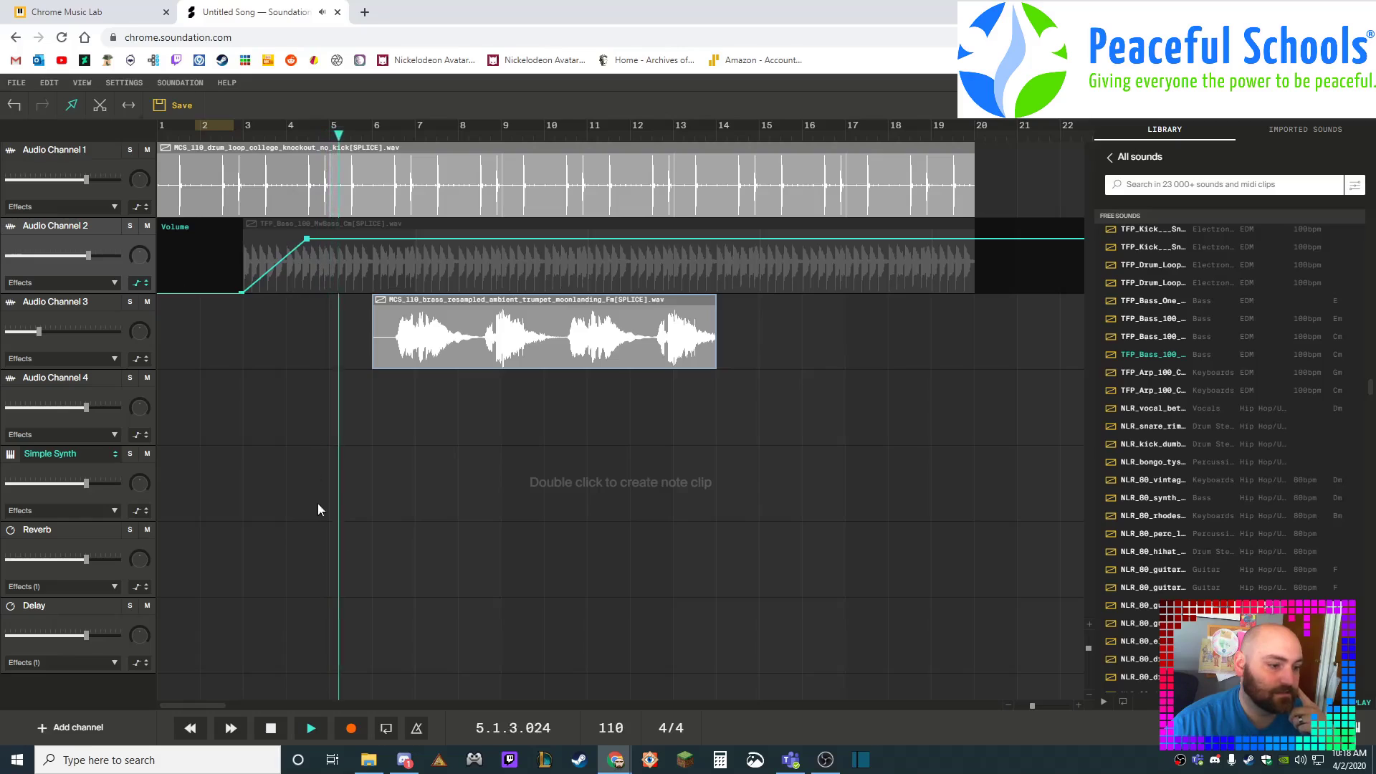
pyautogui.click(273, 728)
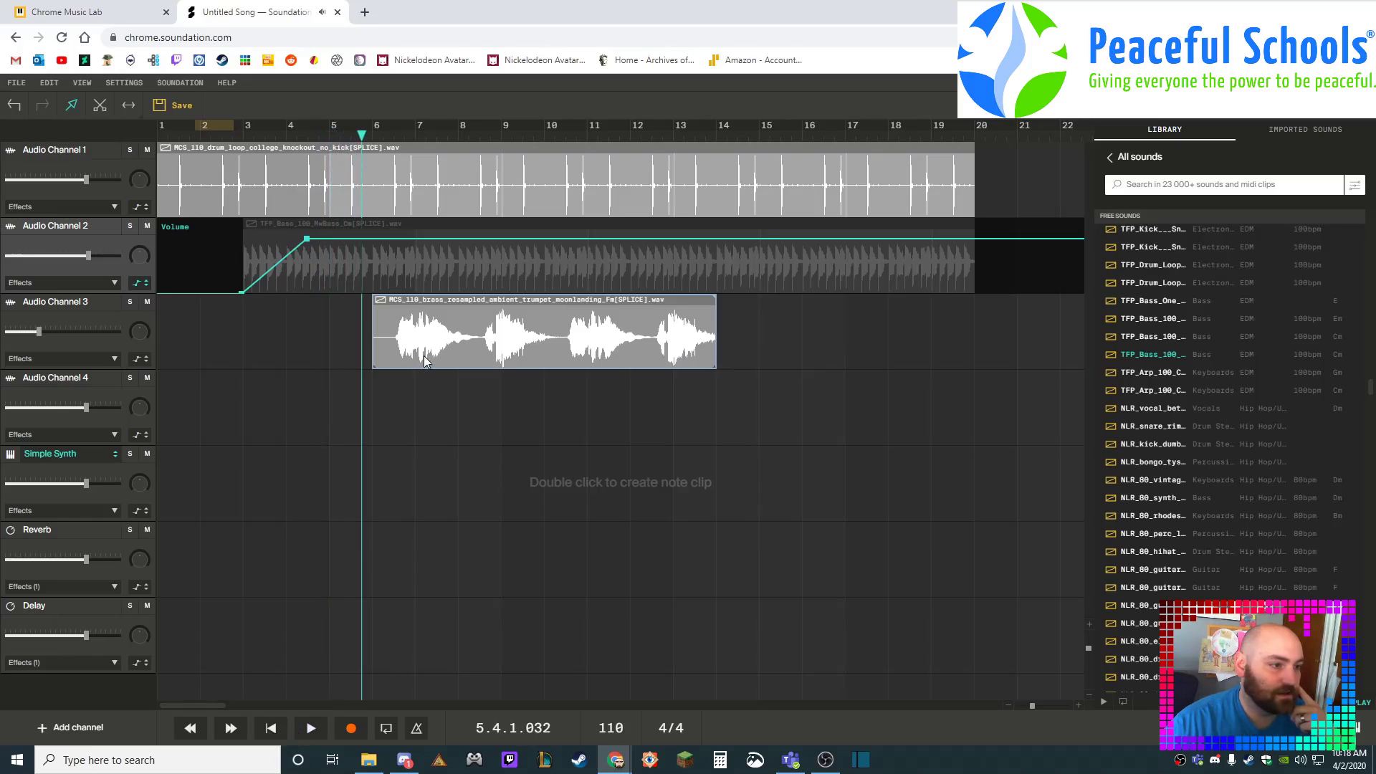
# Step: Add volume automation to Audio Channel 3 that fades the trumpet in from just after bar 6 to just after bar 7, and listen from bar 3
pyautogui.click(140, 358)
pyautogui.click(176, 454)
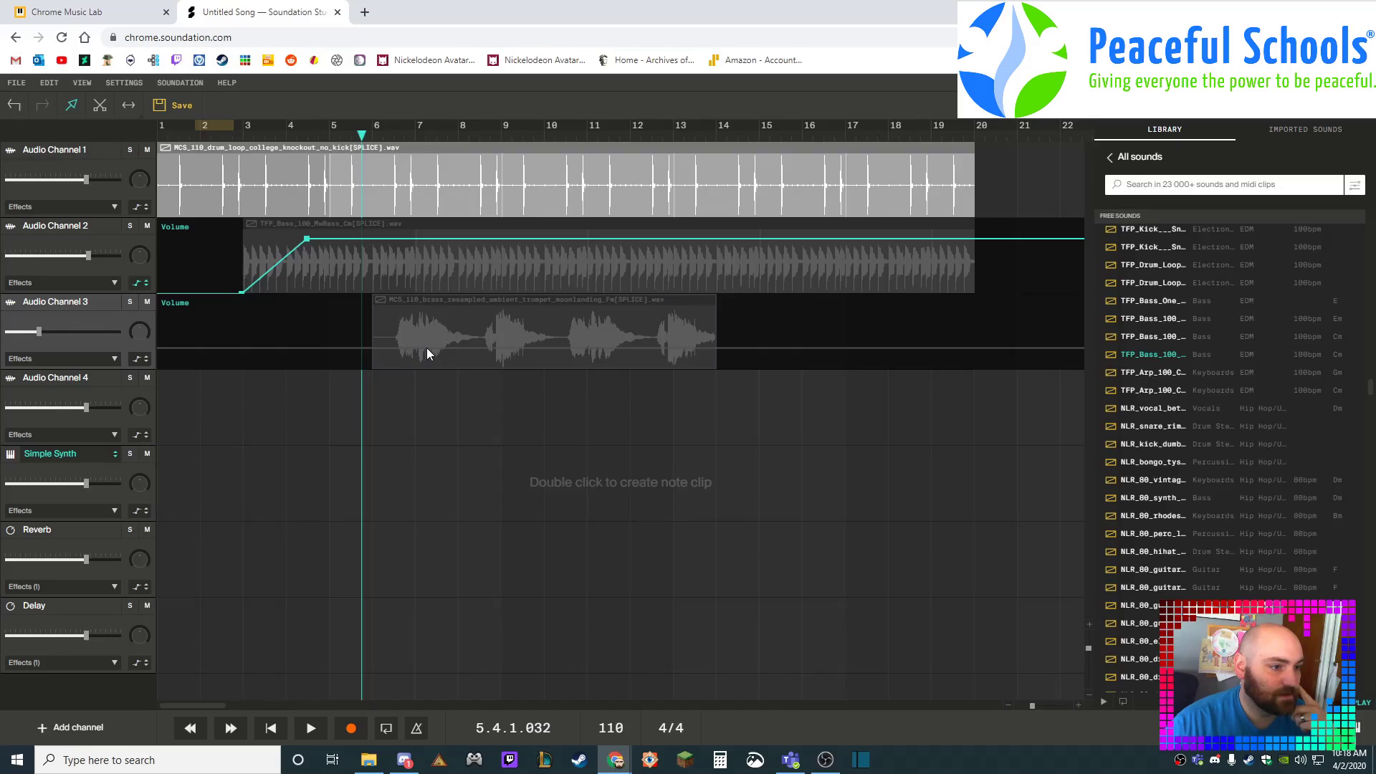
pyautogui.click(427, 347)
pyautogui.moveTo(368, 348); pyautogui.dragTo(385, 372)
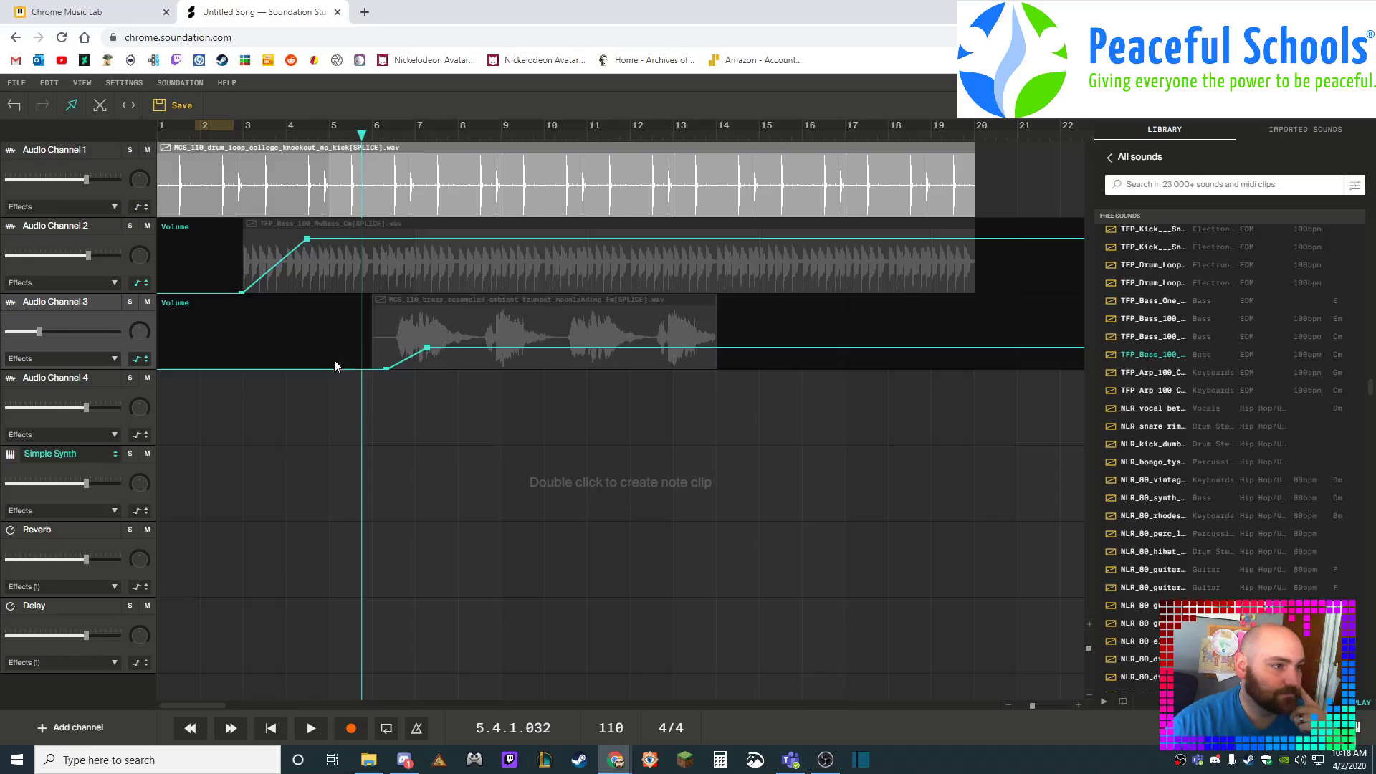
pyautogui.click(255, 134)
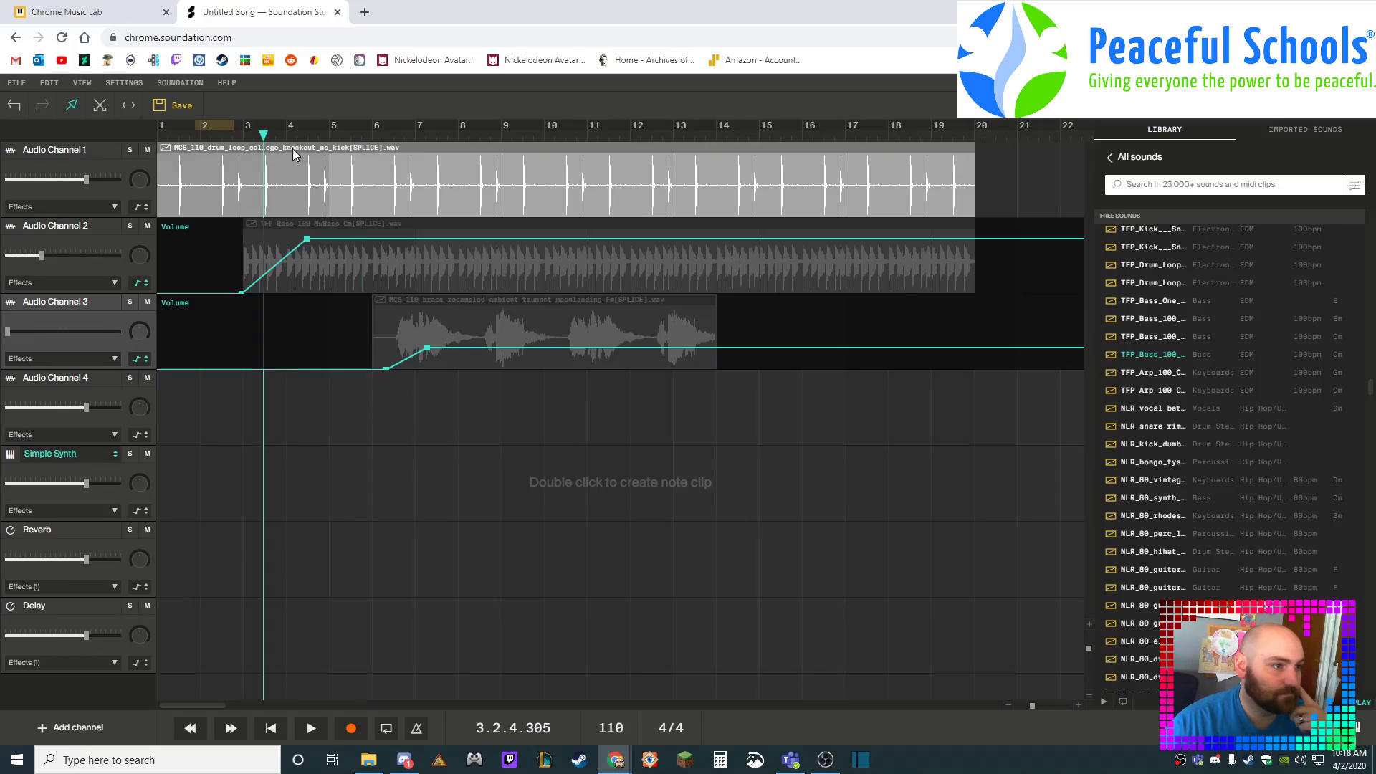
pyautogui.click(312, 728)
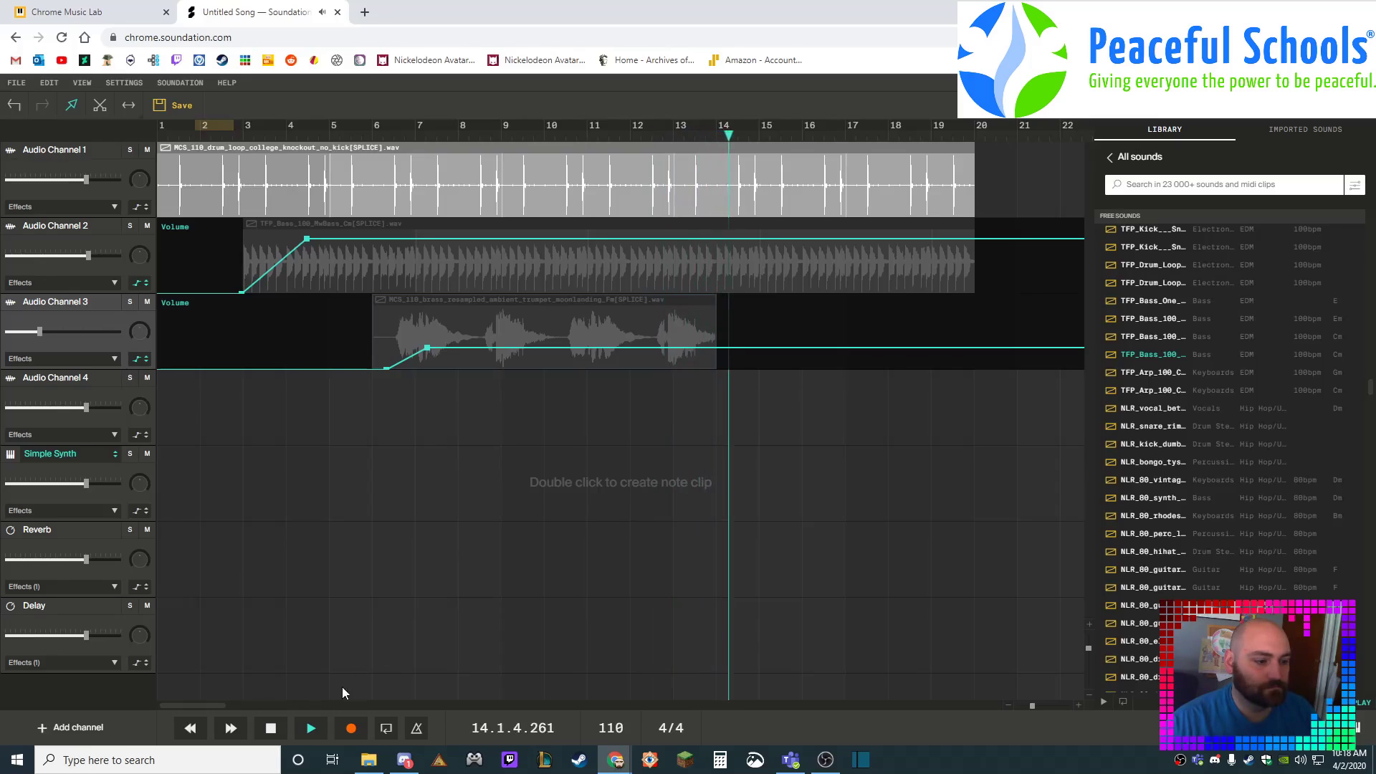
pyautogui.click(273, 728)
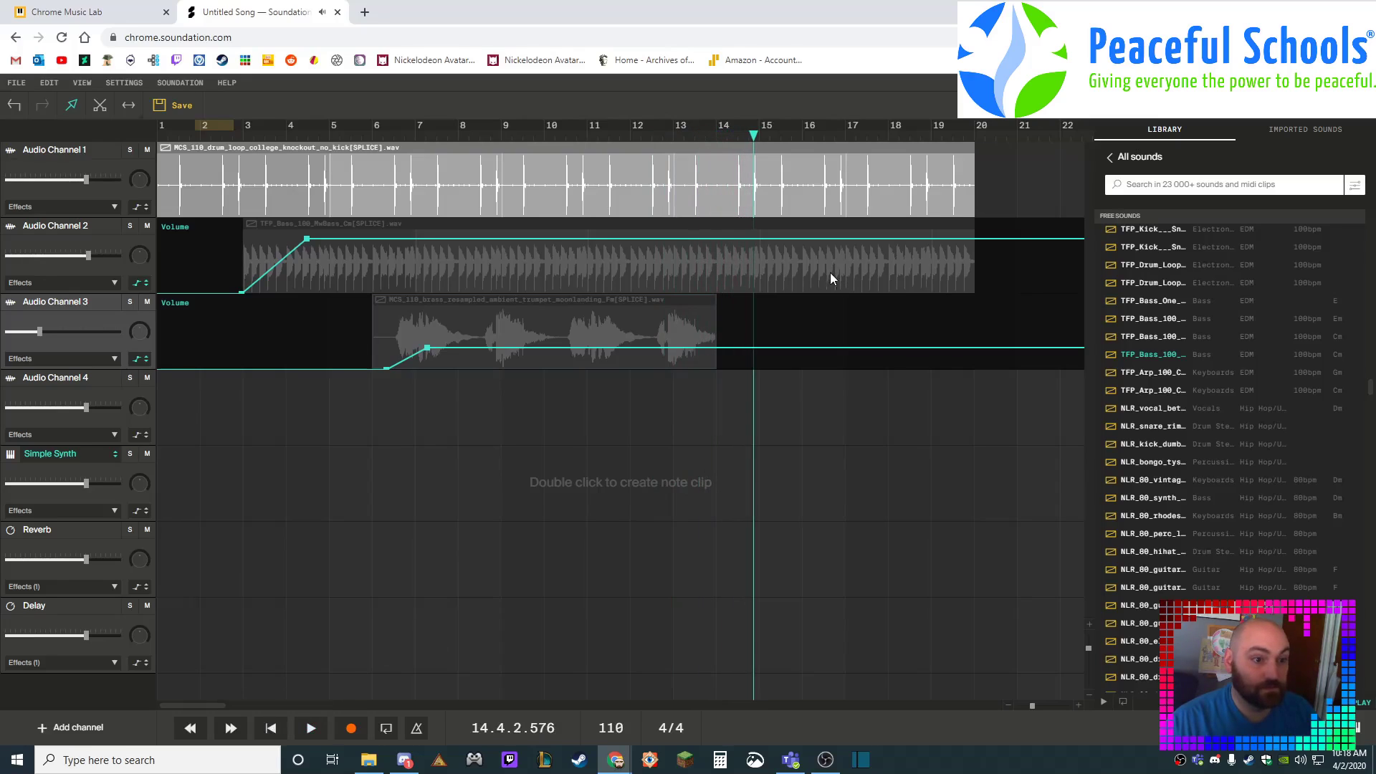
# Step: Fade the Audio Channel 2 bass volume out to silence from about bar 14.5 to just after bar 17
pyautogui.click(739, 239)
pyautogui.moveTo(842, 241); pyautogui.dragTo(854, 298)
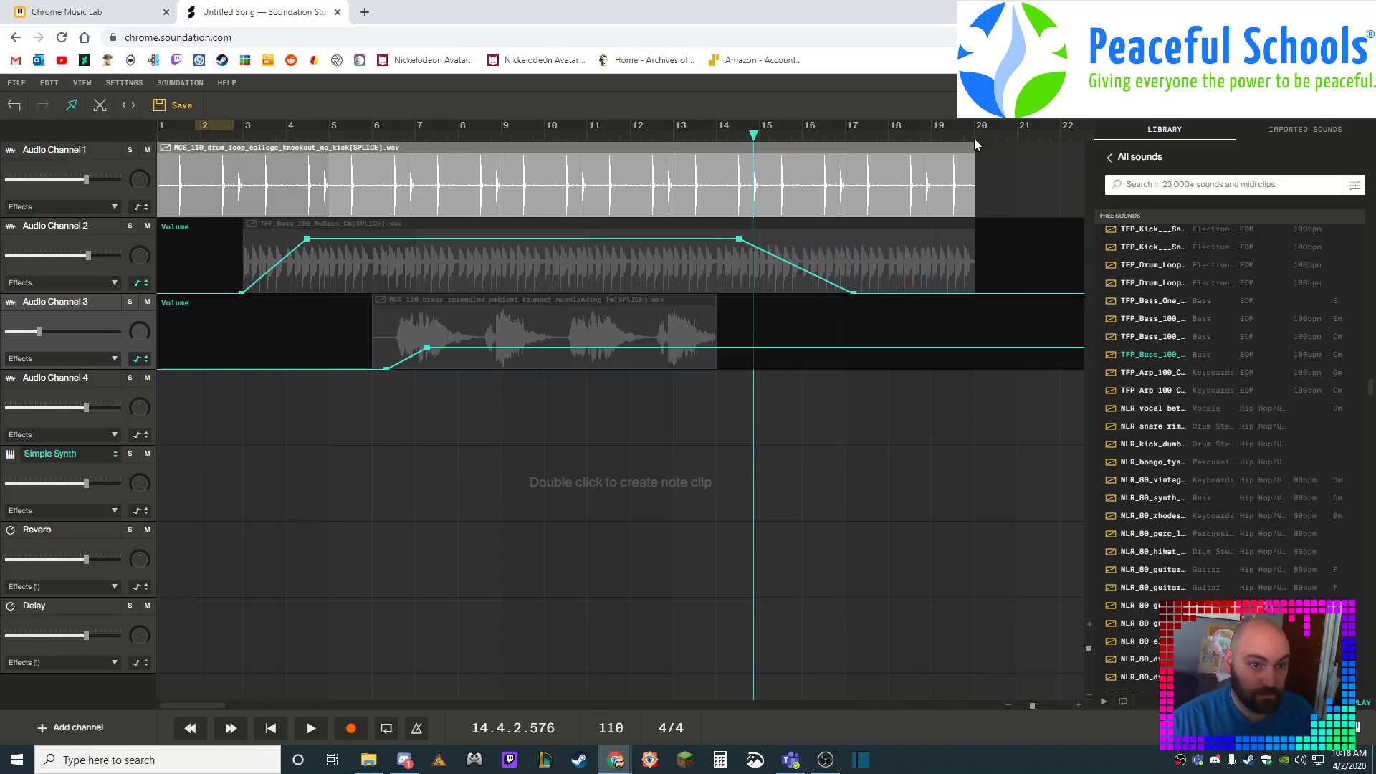
# Step: Shorten the Audio Channel 1 drum clip to end at bar 17 and listen to the song's ending from bar 13
pyautogui.moveTo(974, 154); pyautogui.dragTo(847, 159)
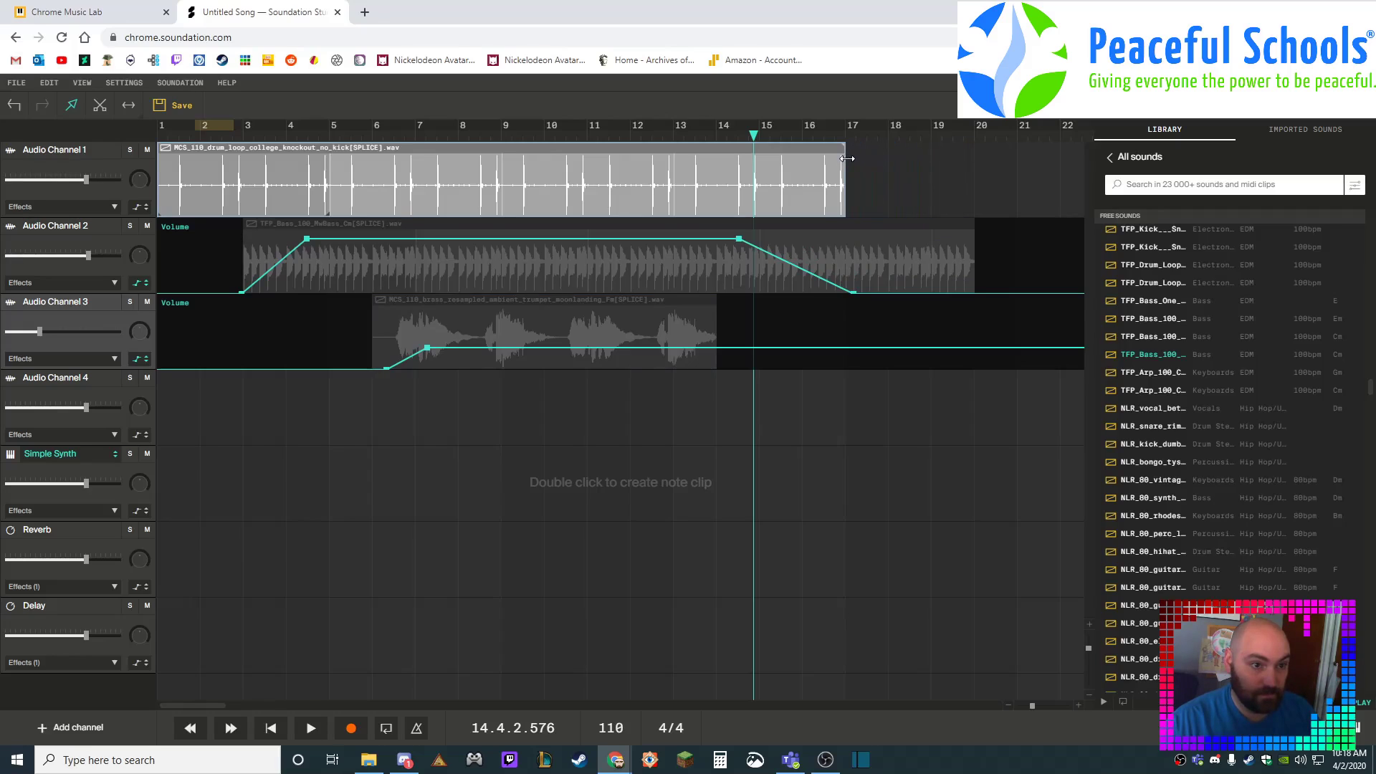
pyautogui.click(673, 134)
pyautogui.click(311, 728)
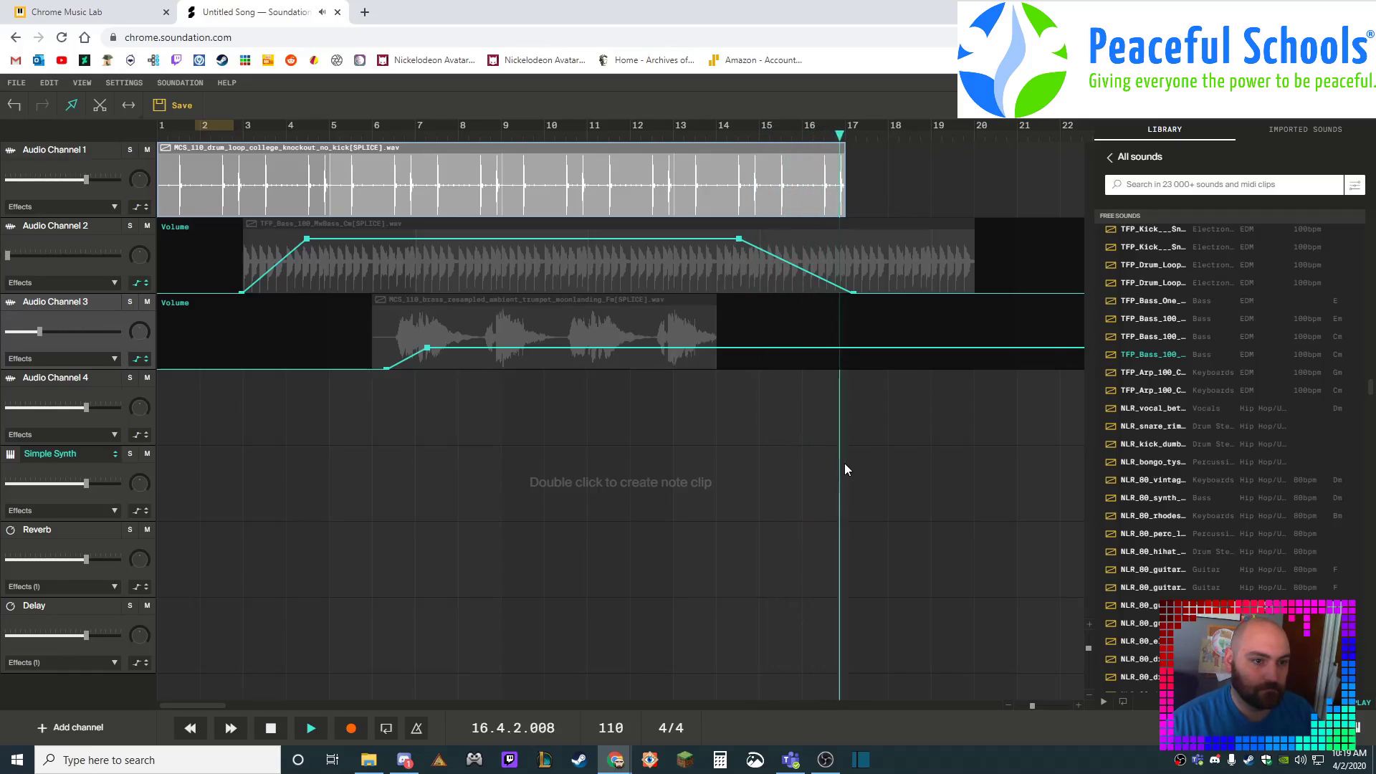
pyautogui.click(275, 729)
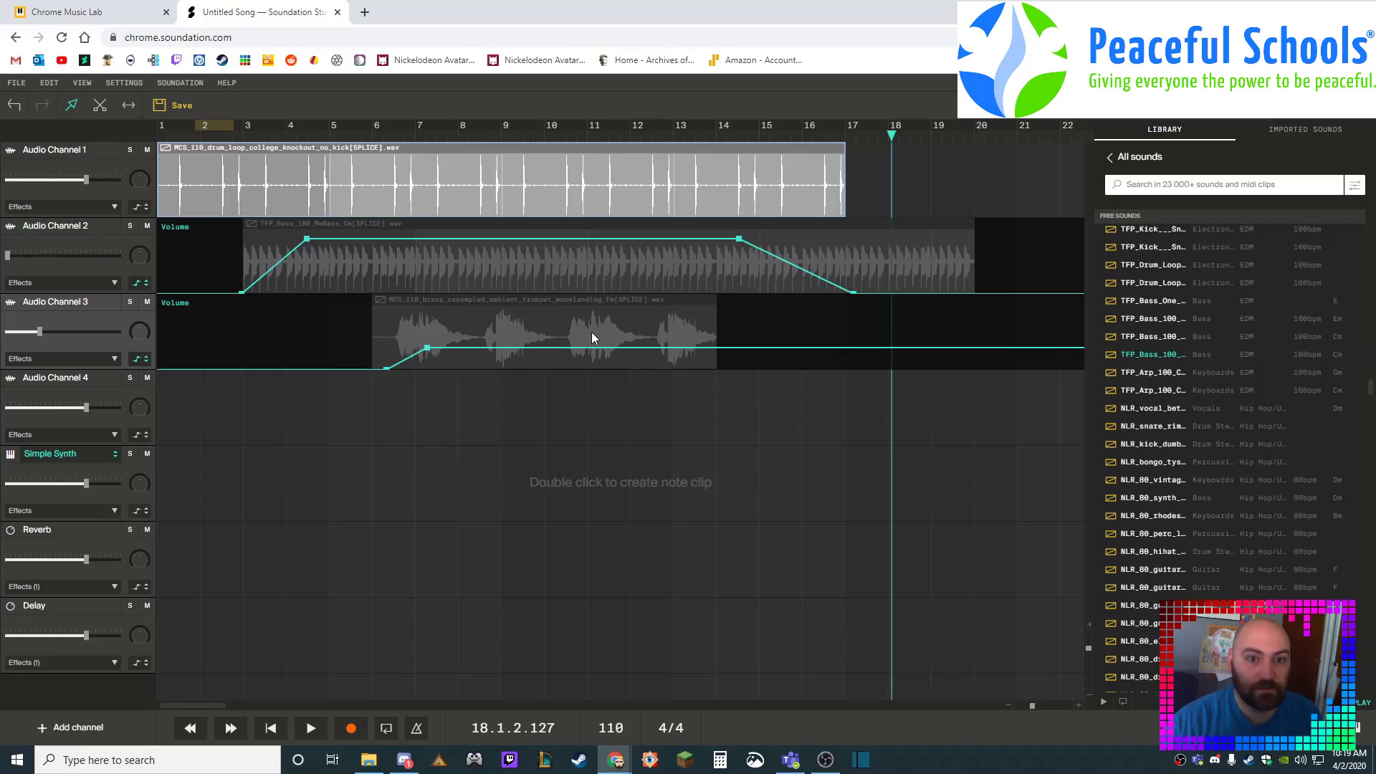
pyautogui.scroll(4, 1238, 384)
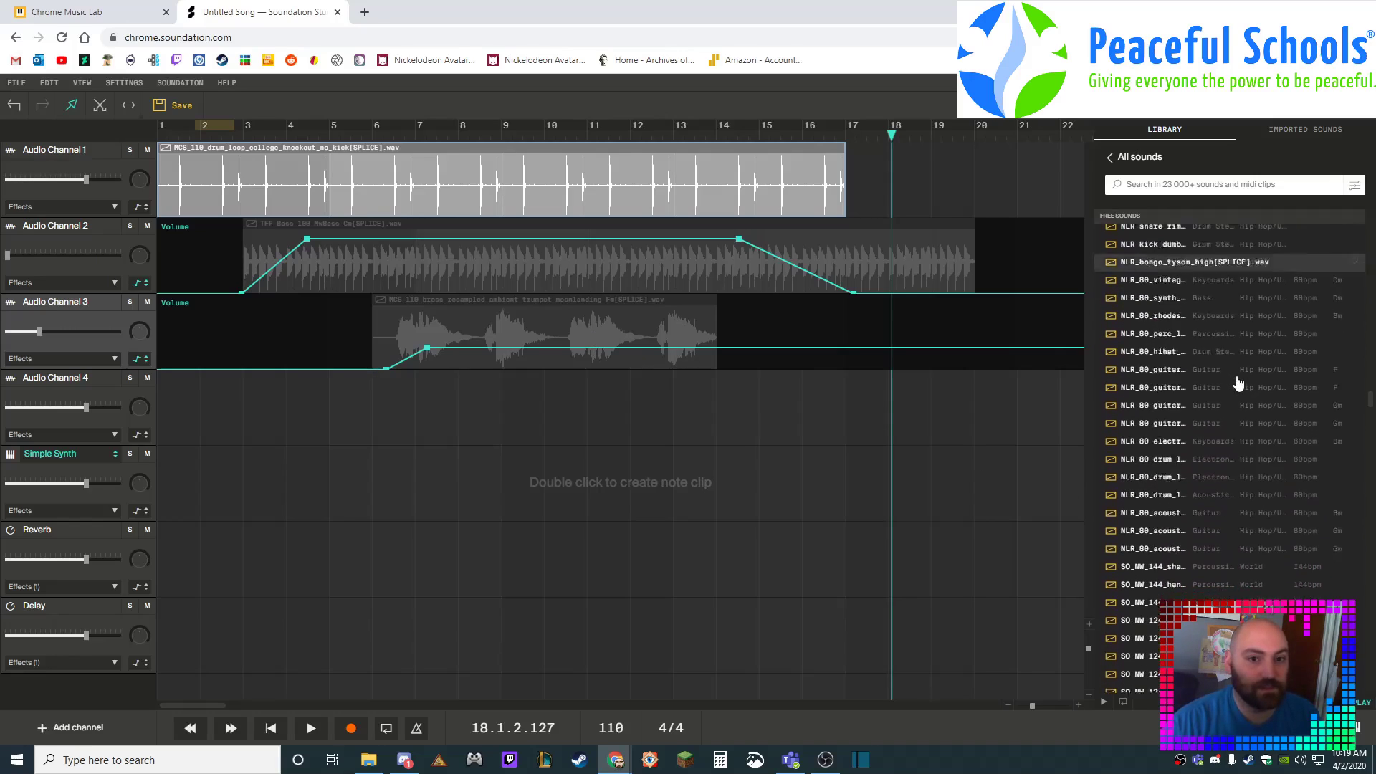
pyautogui.scroll(2, 1237, 382)
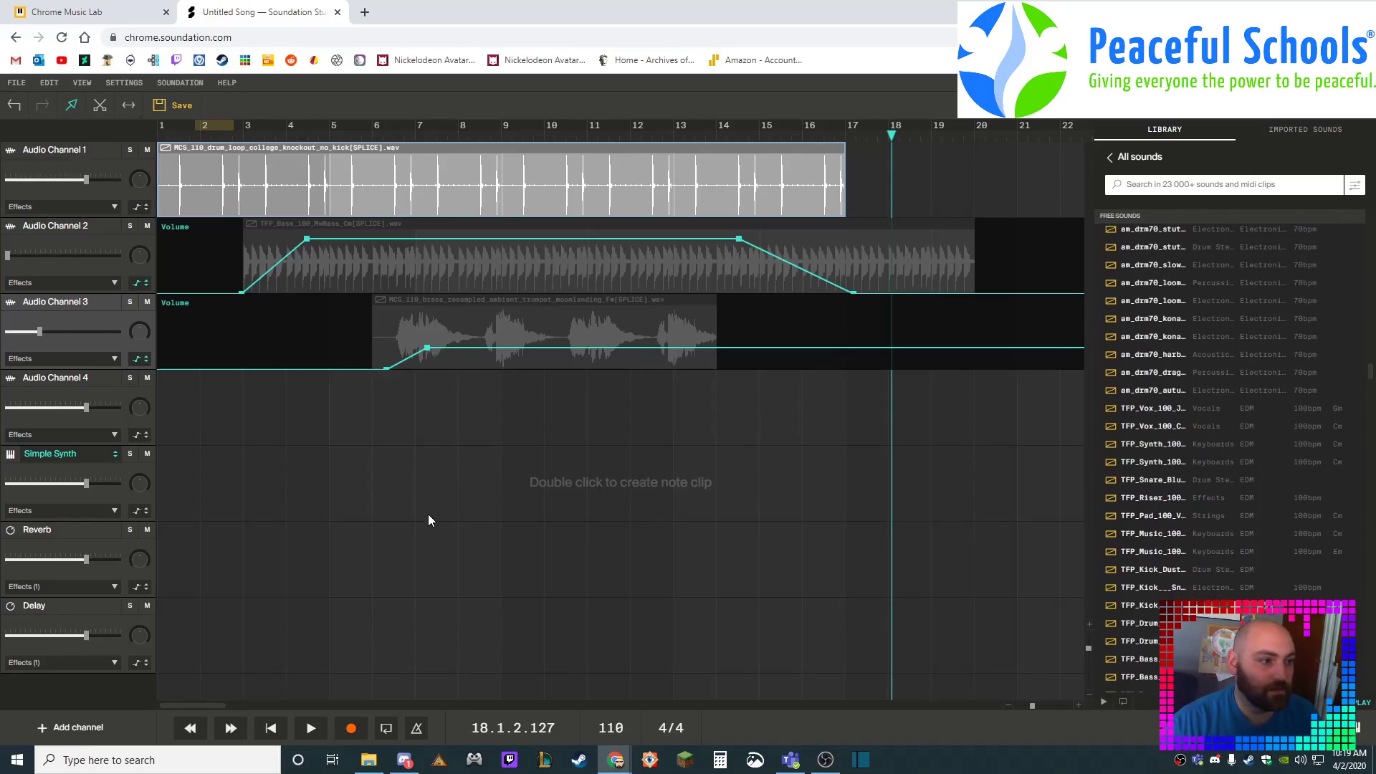